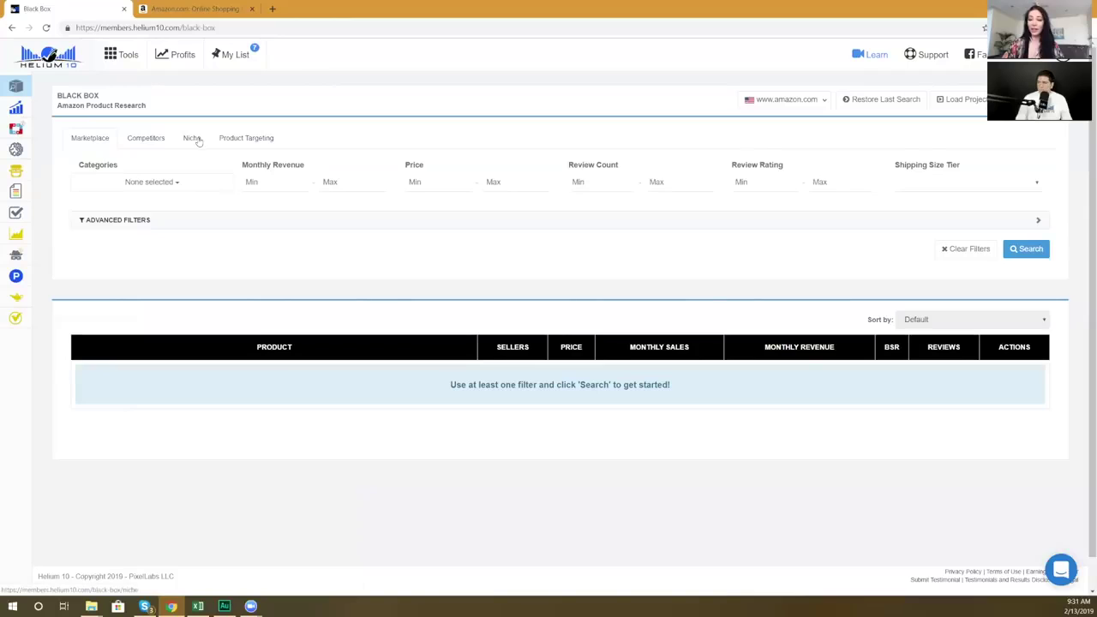
{"action": "left_click", "coordinate": [184, 182]}
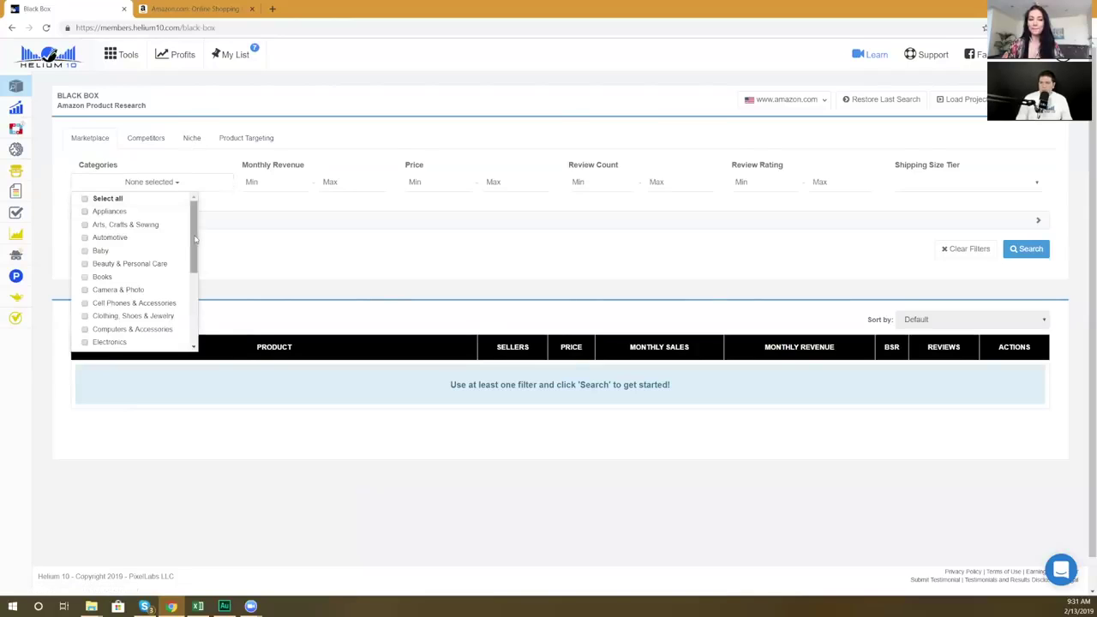
{"action": "left_click_drag", "start_coordinate": [196, 240], "coordinate": [202, 321]}
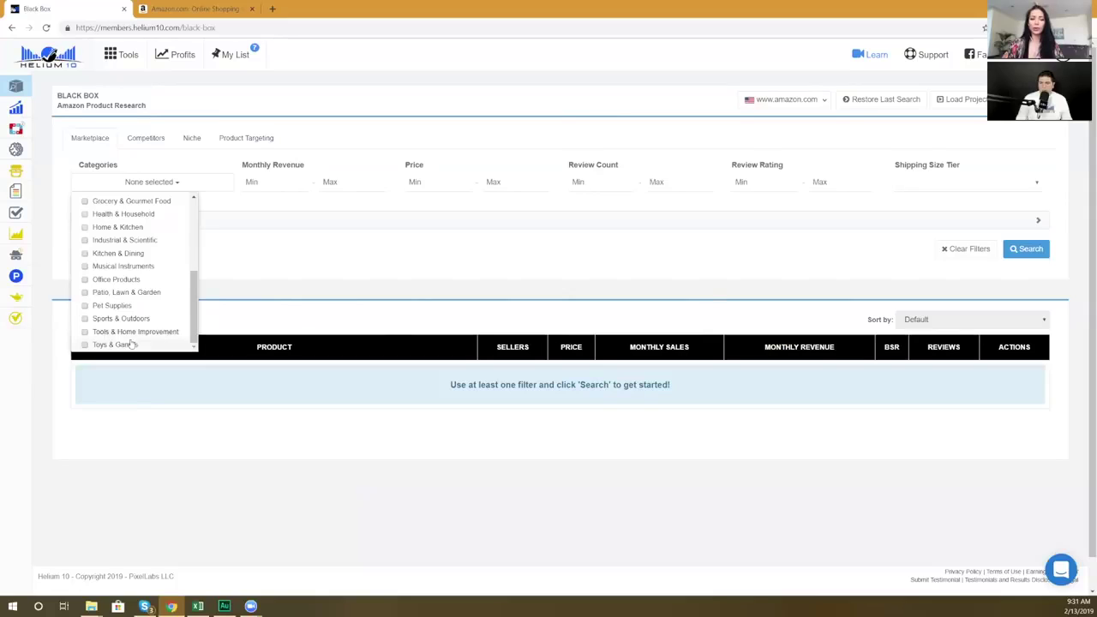
{"action": "left_click", "coordinate": [99, 319]}
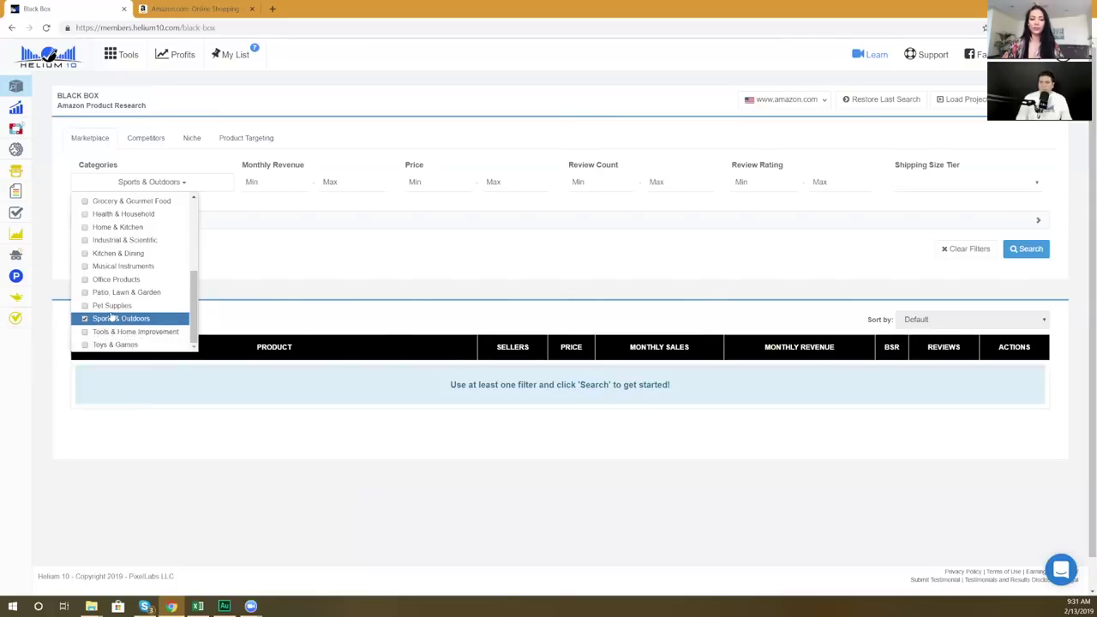
{"action": "left_click", "coordinate": [236, 254]}
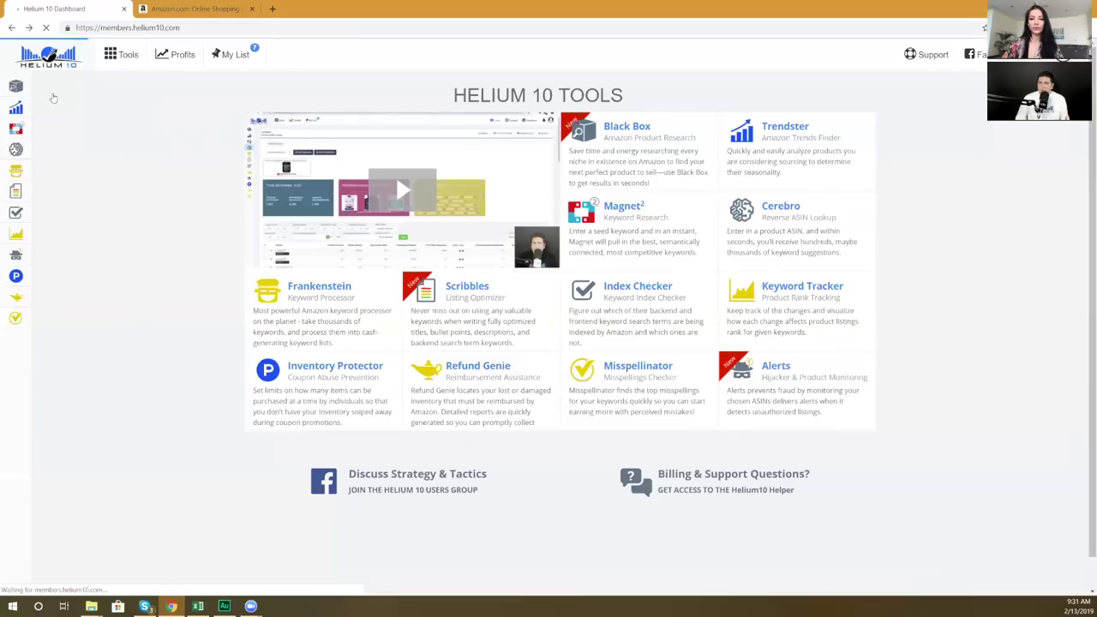
Open Black Box with its advanced filters expanded and limit the product search to the Sports & Outdoors category
{"action": "left_click", "coordinate": [52, 85]}
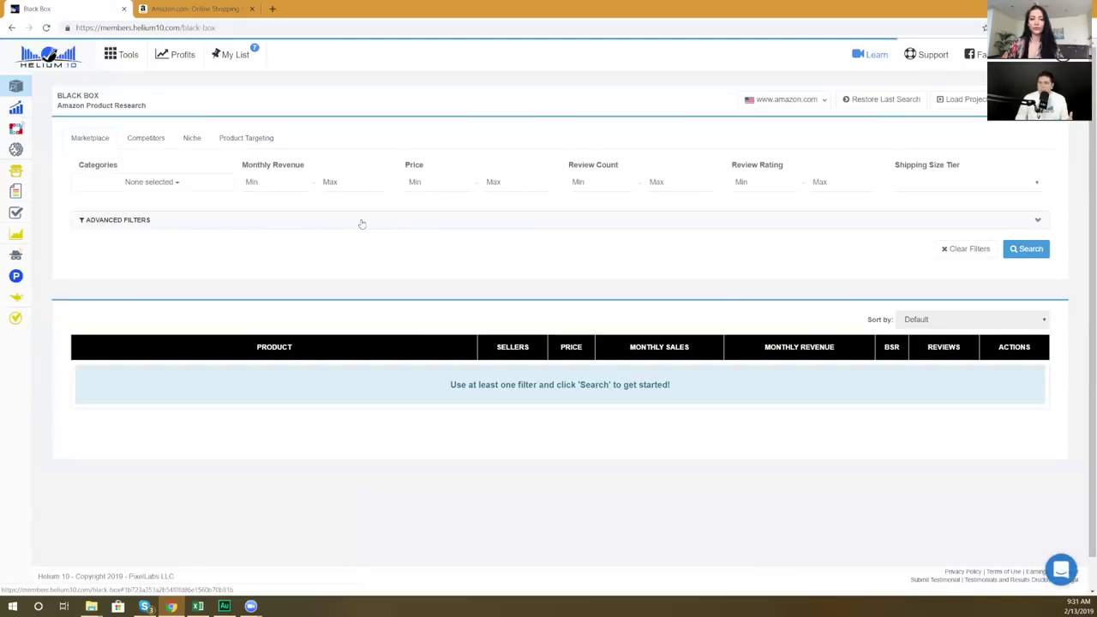
{"action": "left_click", "coordinate": [363, 221]}
{"action": "left_click", "coordinate": [153, 181]}
{"action": "left_click_drag", "start_coordinate": [195, 237], "coordinate": [194, 309]}
{"action": "left_click", "coordinate": [85, 319]}
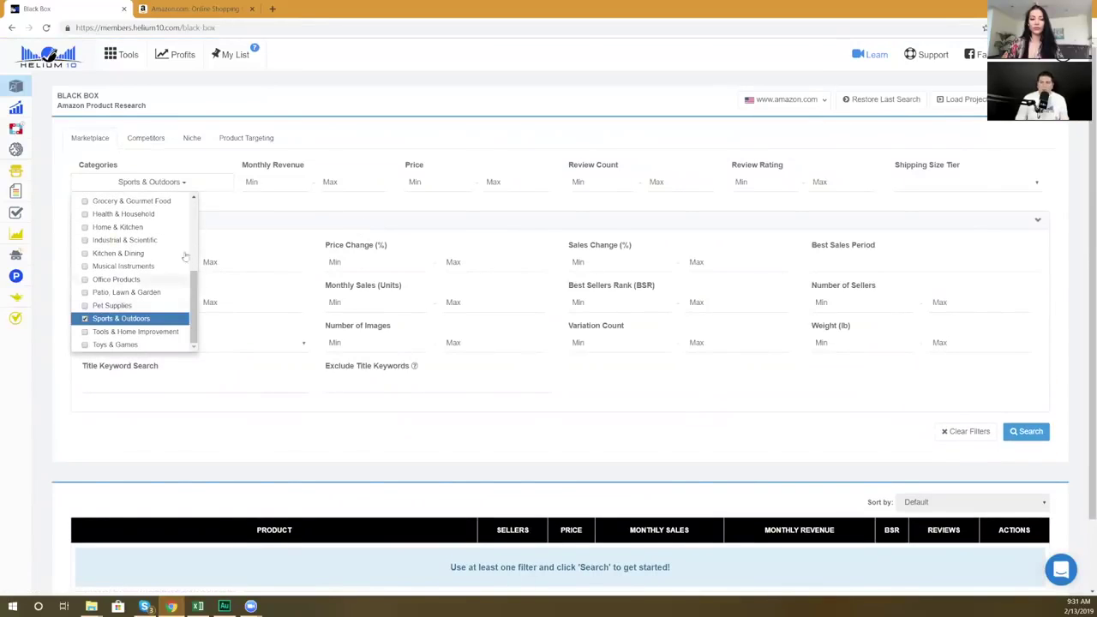
{"action": "left_click", "coordinate": [331, 132]}
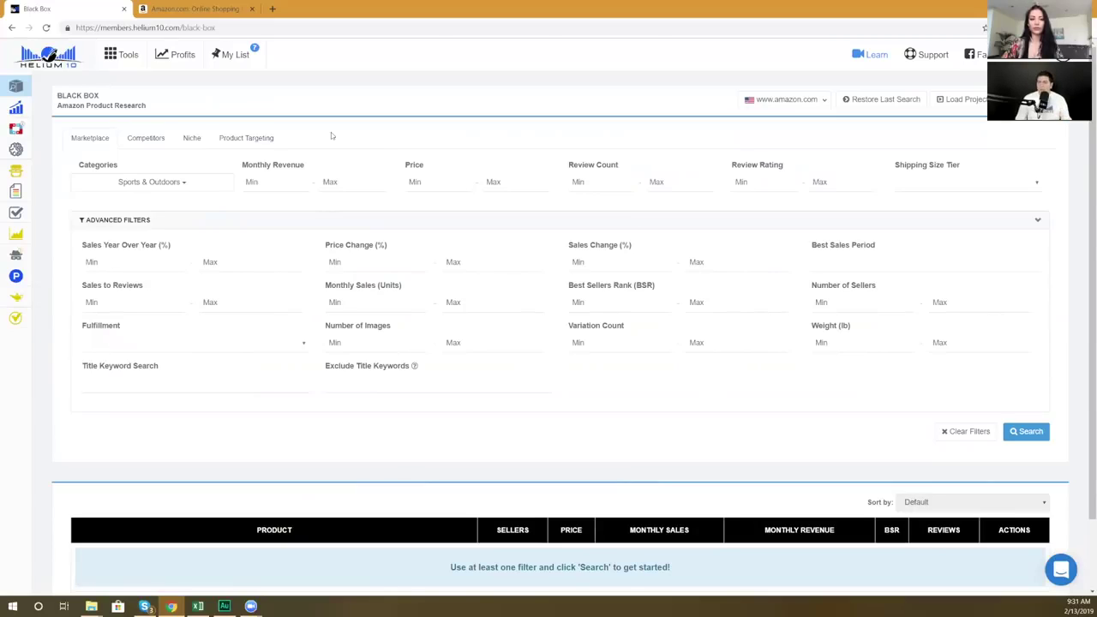
Set the minimum monthly revenue to 10000 and the price range to 15–25
{"action": "left_click", "coordinate": [288, 186]}
{"action": "type", "text": "10000"}
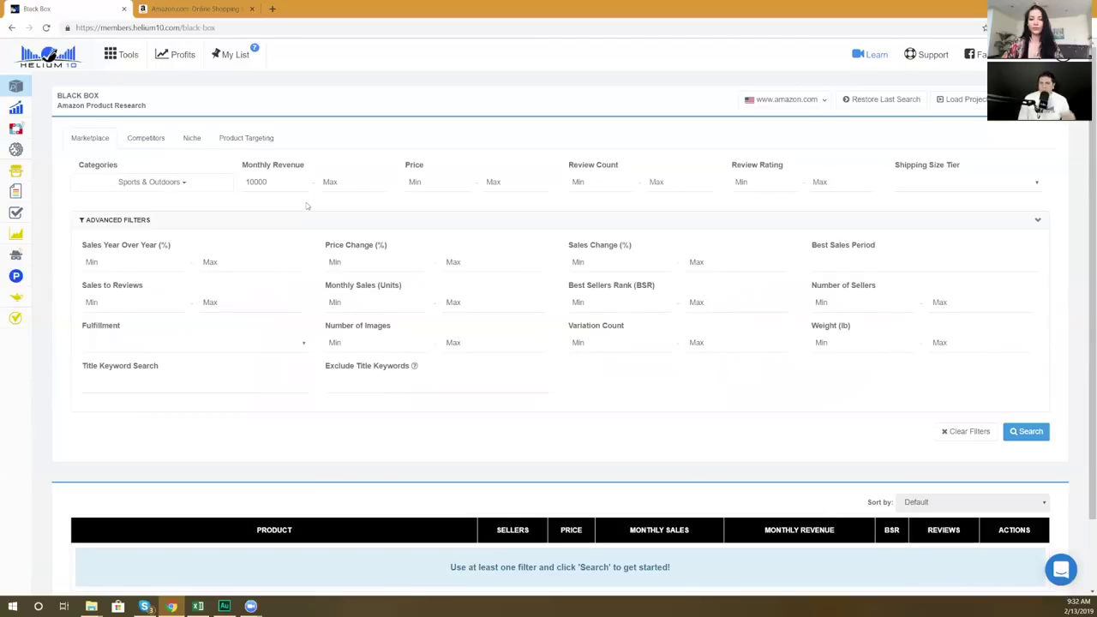
{"action": "left_click", "coordinate": [432, 181]}
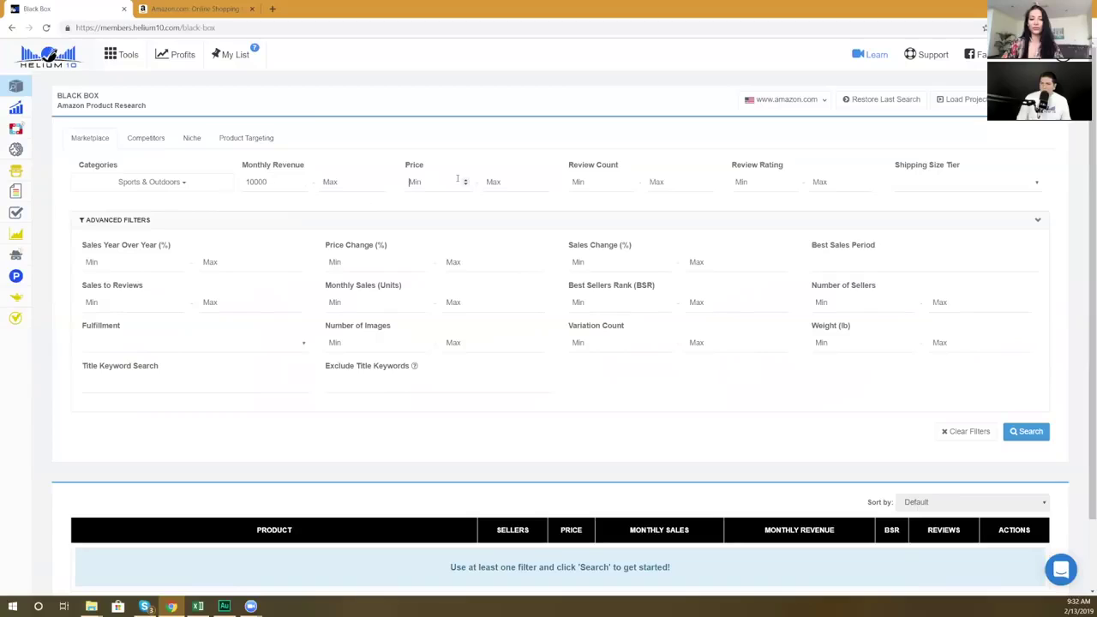
{"action": "type", "text": "15"}
{"action": "left_click", "coordinate": [497, 185]}
{"action": "type", "text": "25"}
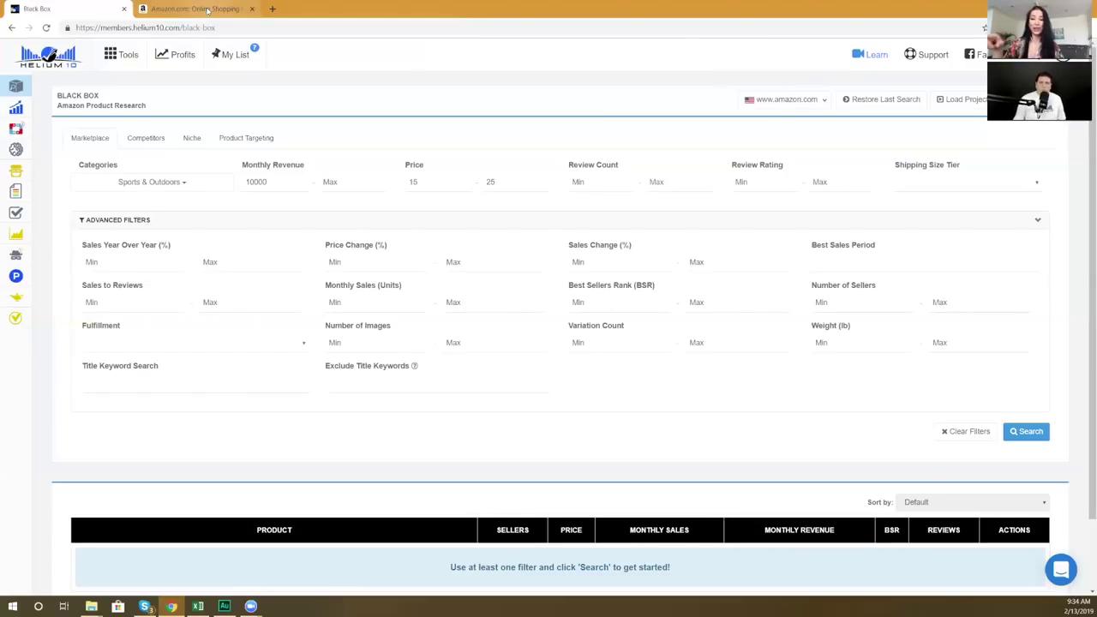
Switch to the Amazon page and look up the search suggestions for "squat pad"
{"action": "left_click", "coordinate": [210, 10]}
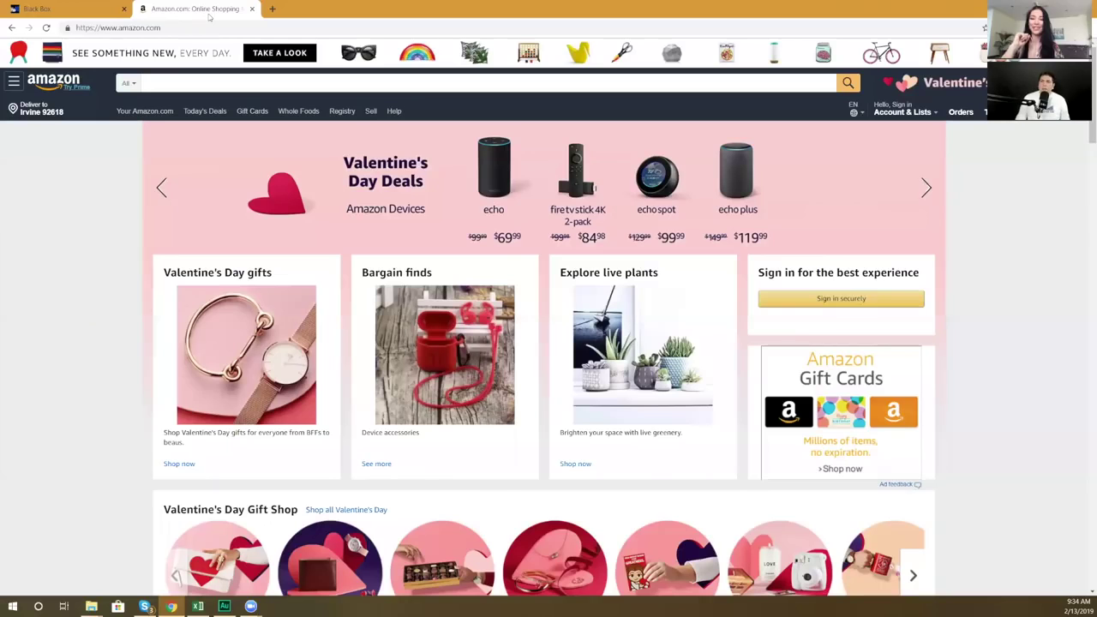
{"action": "left_click", "coordinate": [241, 81]}
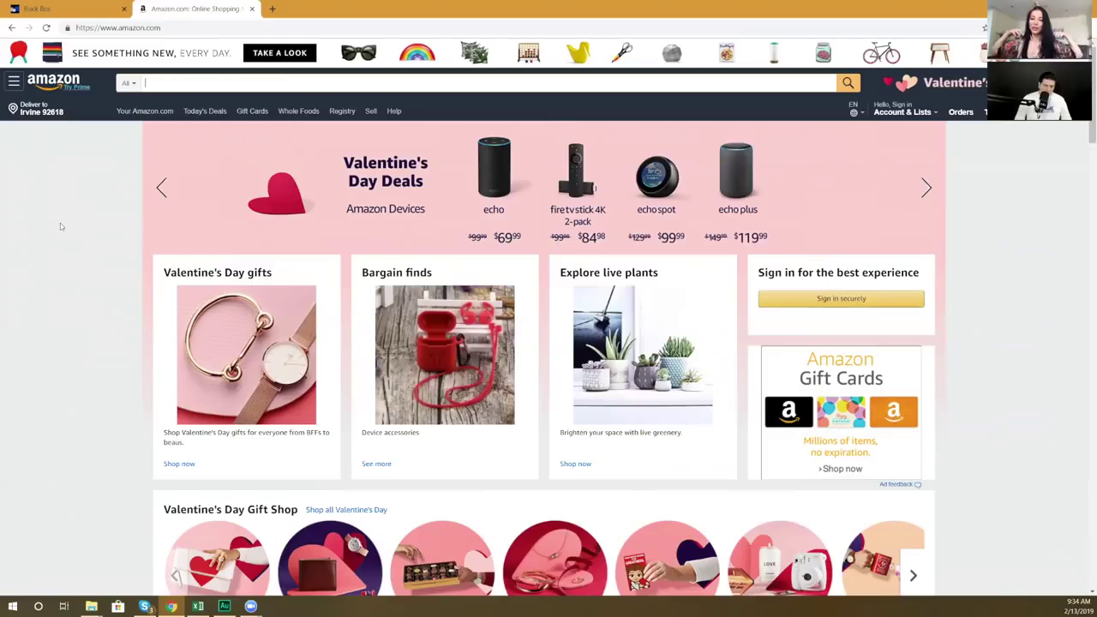
{"action": "type", "text": "squat pad"}
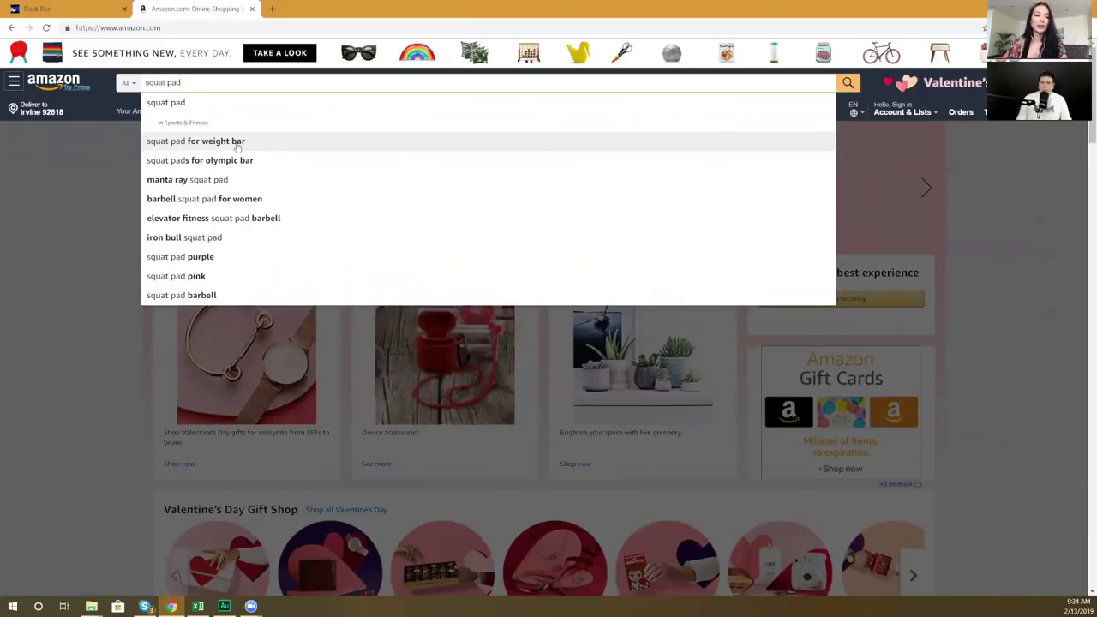
Replace the search term and search Amazon for "barbell pad"
{"action": "left_click_drag", "start_coordinate": [180, 83], "coordinate": [101, 90]}
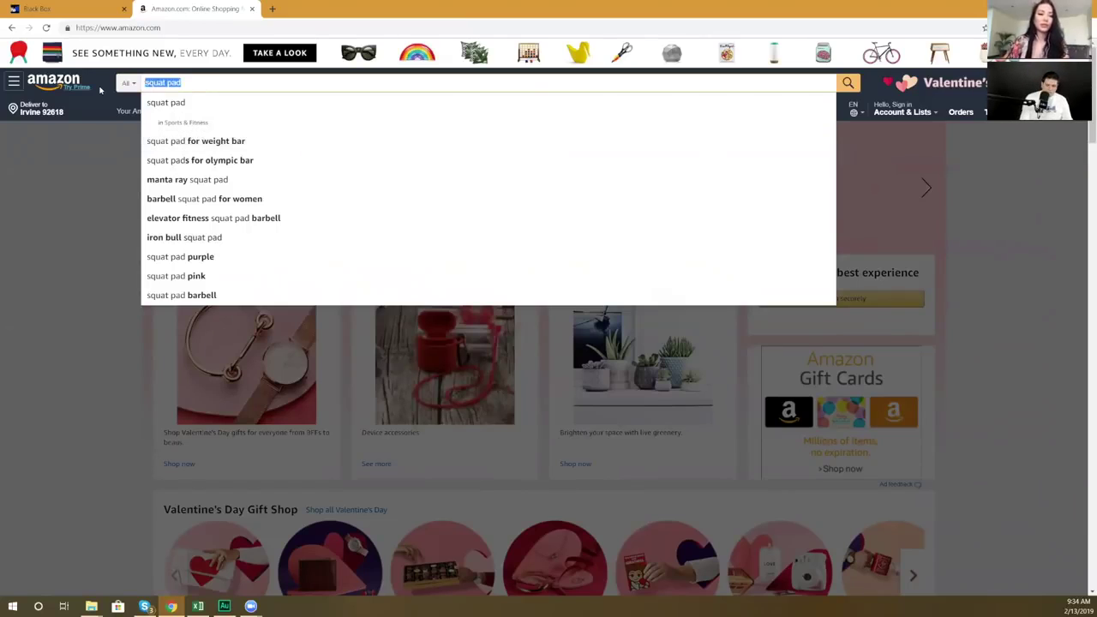
{"action": "type", "text": "bar"}
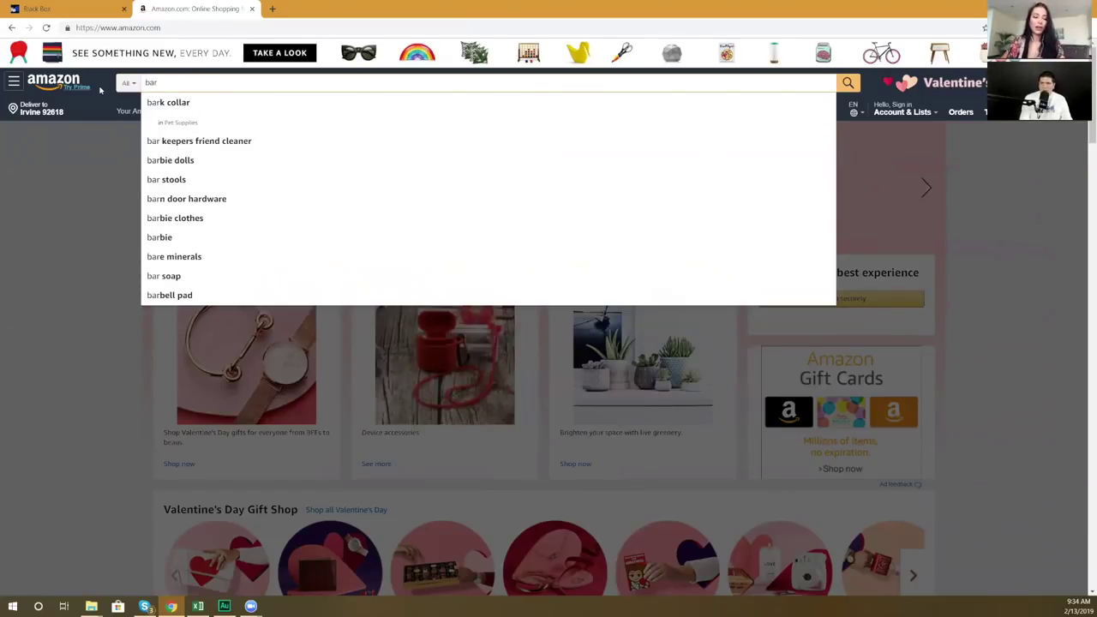
{"action": "type", "text": "be"}
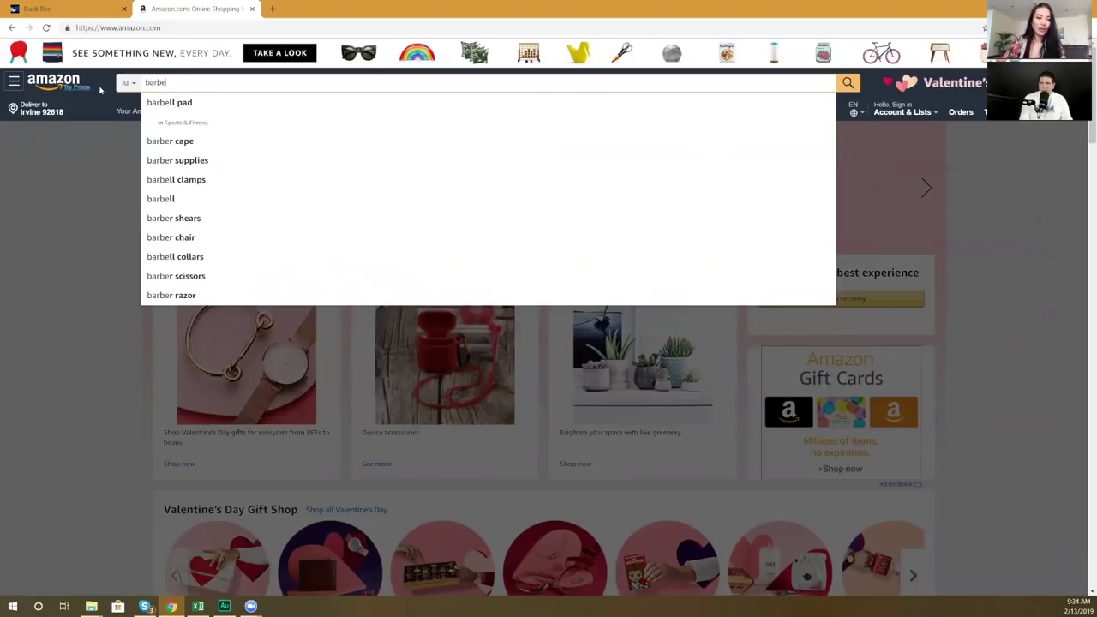
{"action": "type", "text": "ll p"}
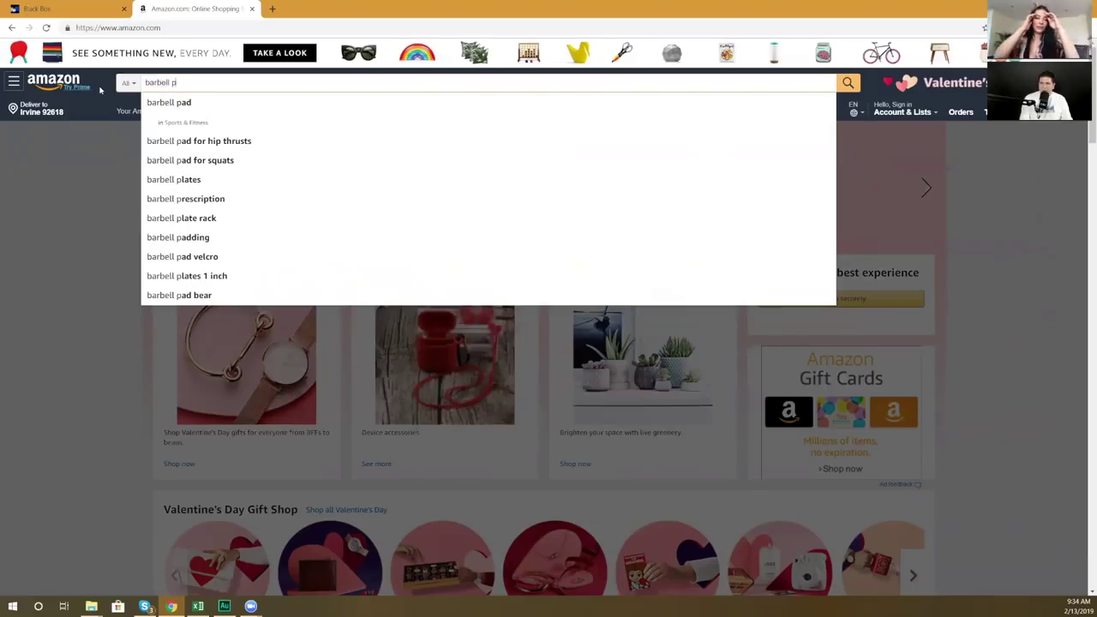
{"action": "left_click", "coordinate": [197, 104]}
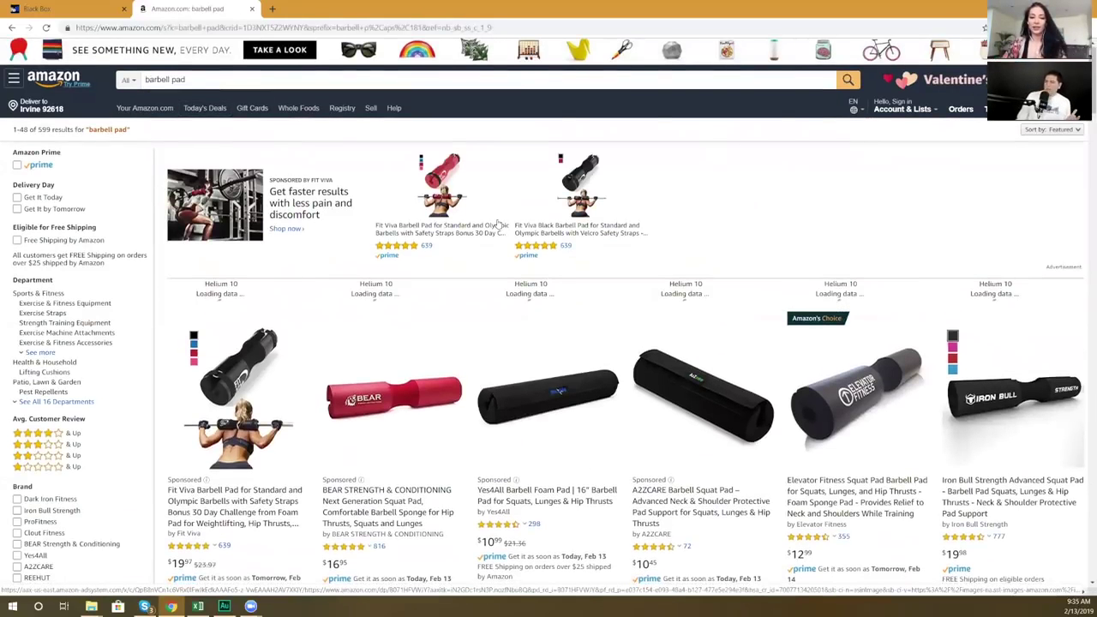
Examine the sales ranks, prices and review counts of the first rows of barbell pad listings
{"action": "scroll", "coordinate": [421, 160], "scroll_direction": "down", "scroll_amount": 1}
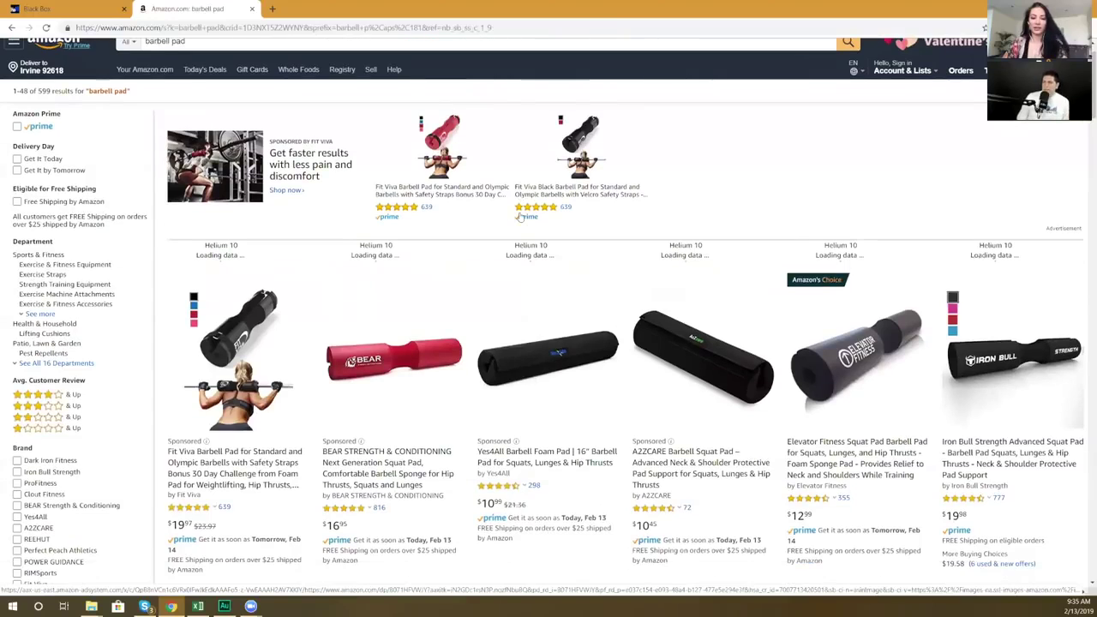
{"action": "scroll", "coordinate": [519, 218], "scroll_direction": "down", "scroll_amount": 2}
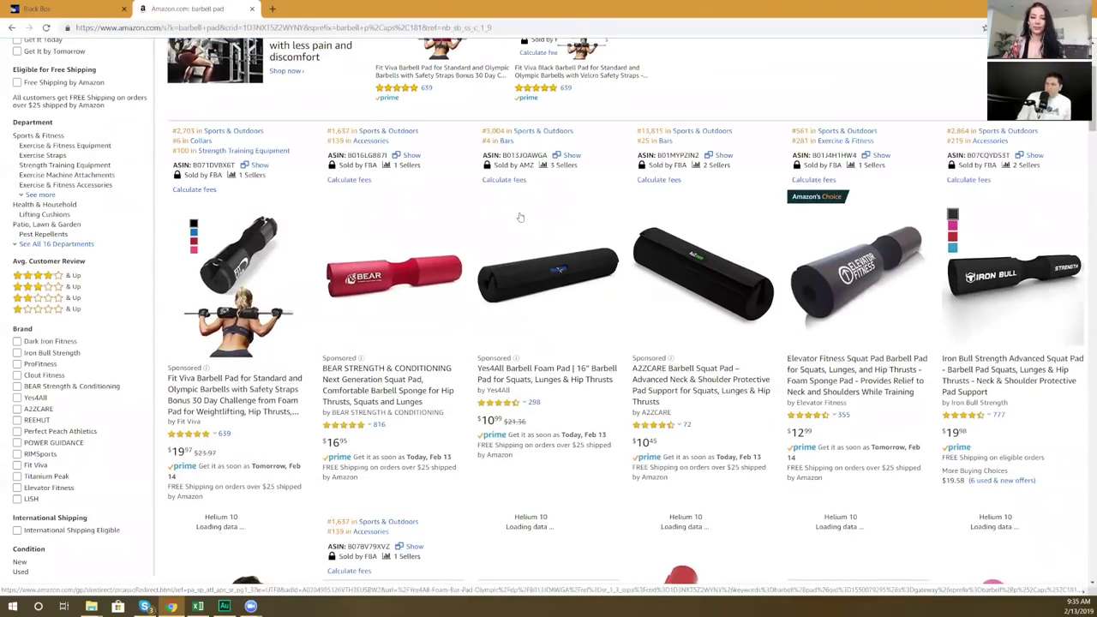
{"action": "scroll", "coordinate": [520, 216], "scroll_direction": "down", "scroll_amount": 1}
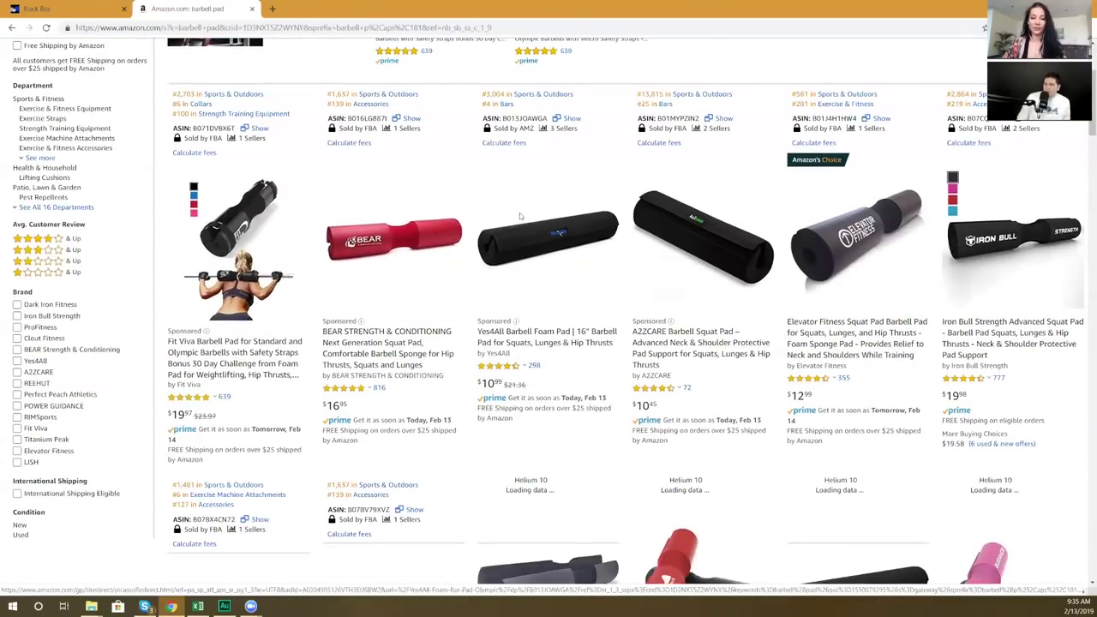
{"action": "scroll", "coordinate": [386, 220], "scroll_direction": "down", "scroll_amount": 6}
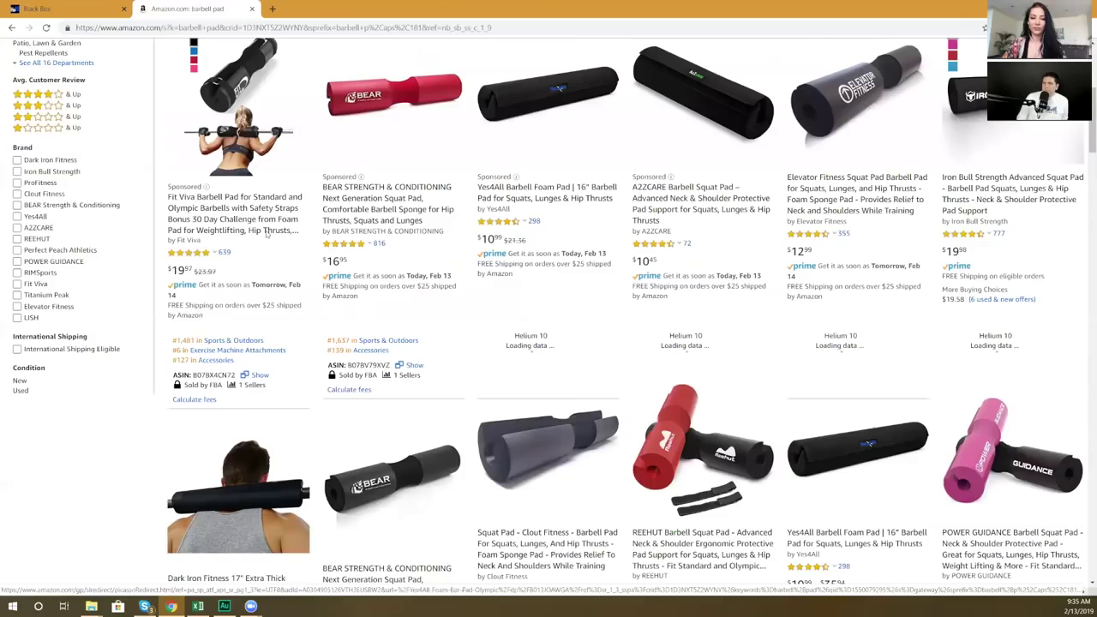
{"action": "scroll", "coordinate": [221, 239], "scroll_direction": "down", "scroll_amount": 1}
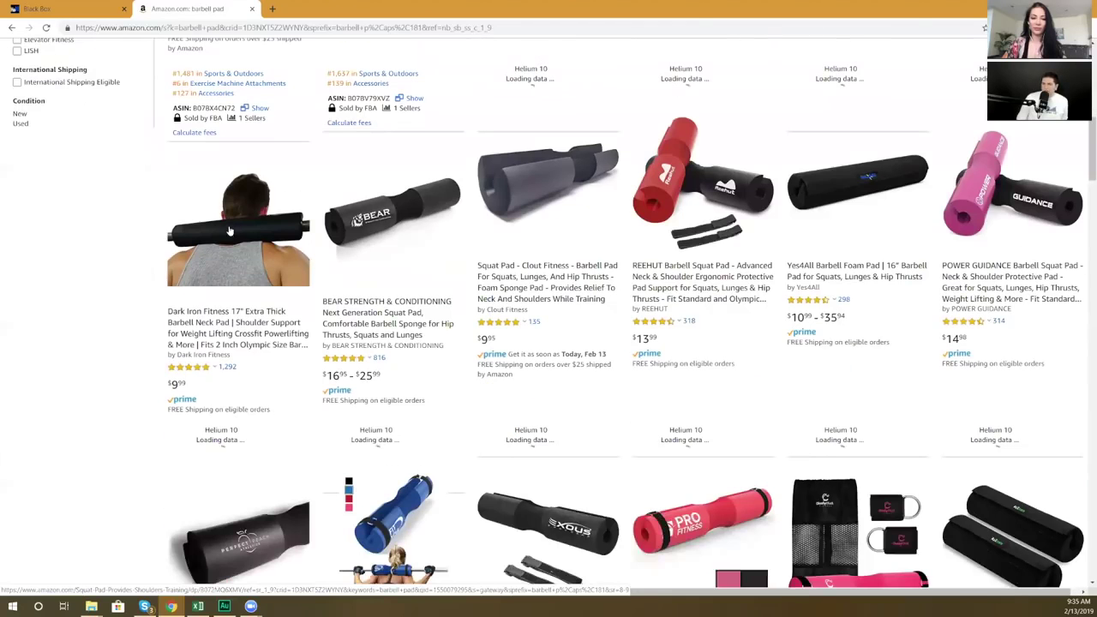
{"action": "scroll", "coordinate": [229, 229], "scroll_direction": "down", "scroll_amount": 2}
{"action": "scroll", "coordinate": [230, 230], "scroll_direction": "down", "scroll_amount": 1}
{"action": "scroll", "coordinate": [229, 230], "scroll_direction": "up", "scroll_amount": 1}
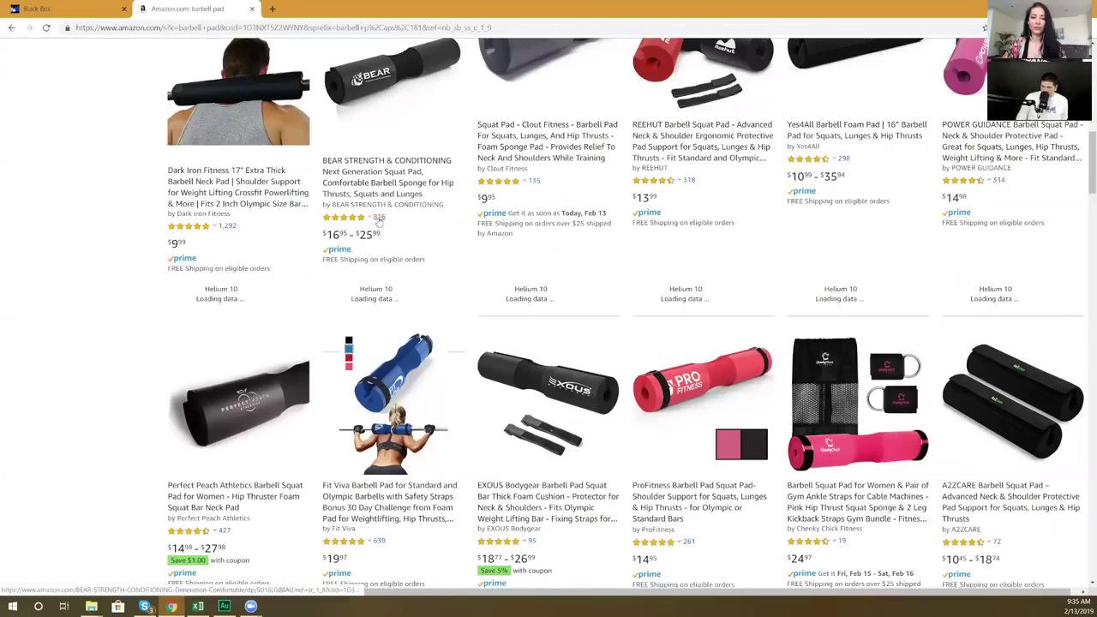
{"action": "scroll", "coordinate": [378, 221], "scroll_direction": "up", "scroll_amount": 3}
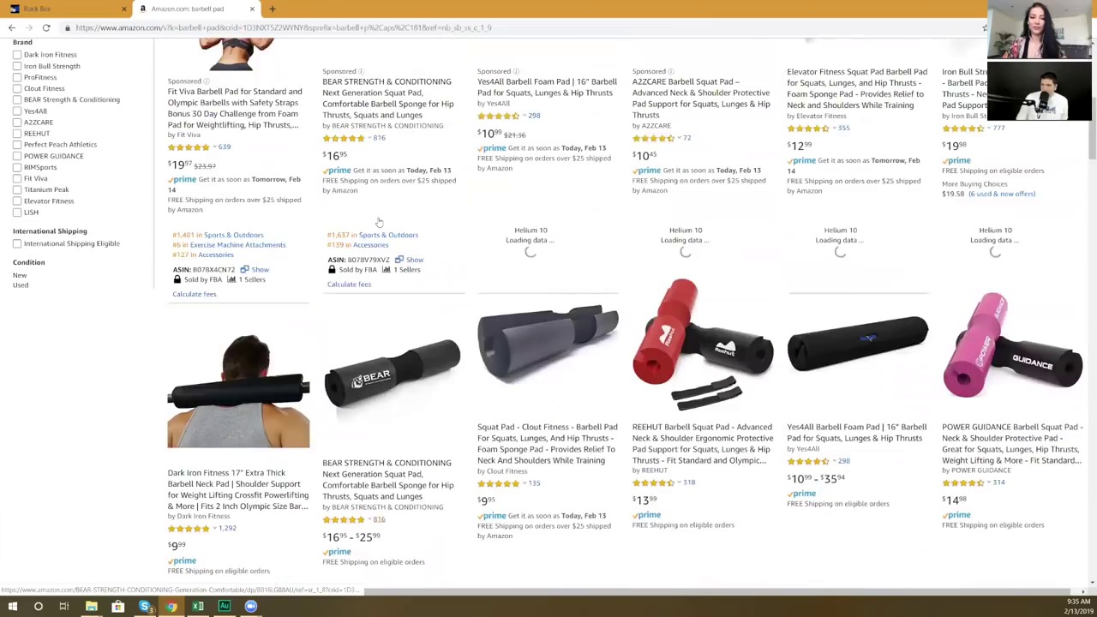
{"action": "scroll", "coordinate": [378, 221], "scroll_direction": "up", "scroll_amount": 1}
{"action": "scroll", "coordinate": [378, 222], "scroll_direction": "up", "scroll_amount": 1}
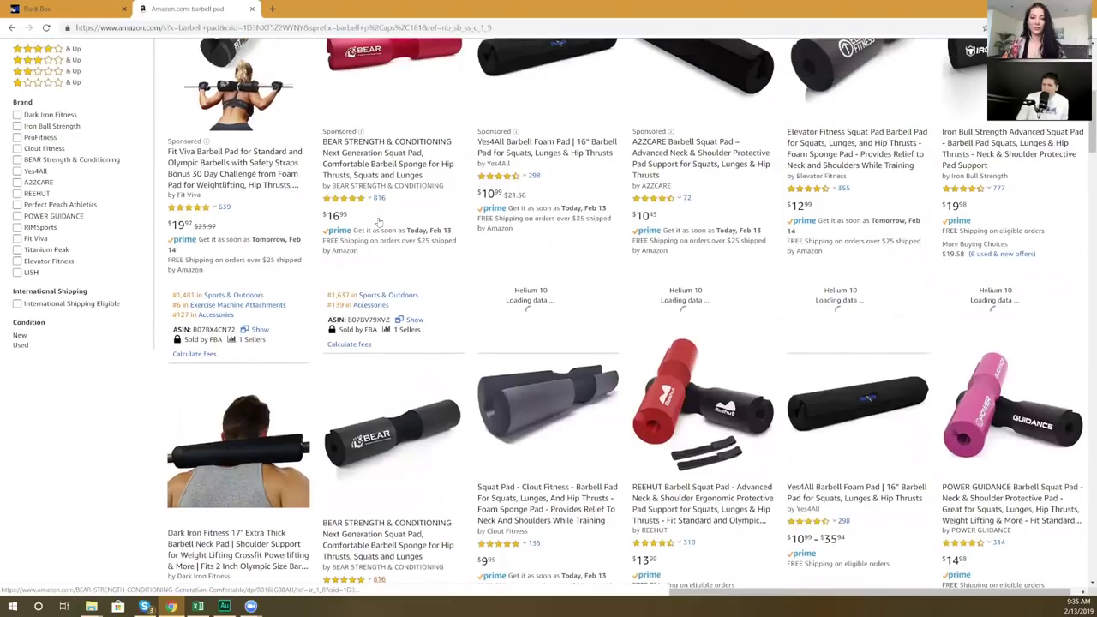
{"action": "scroll", "coordinate": [378, 222], "scroll_direction": "up", "scroll_amount": 1}
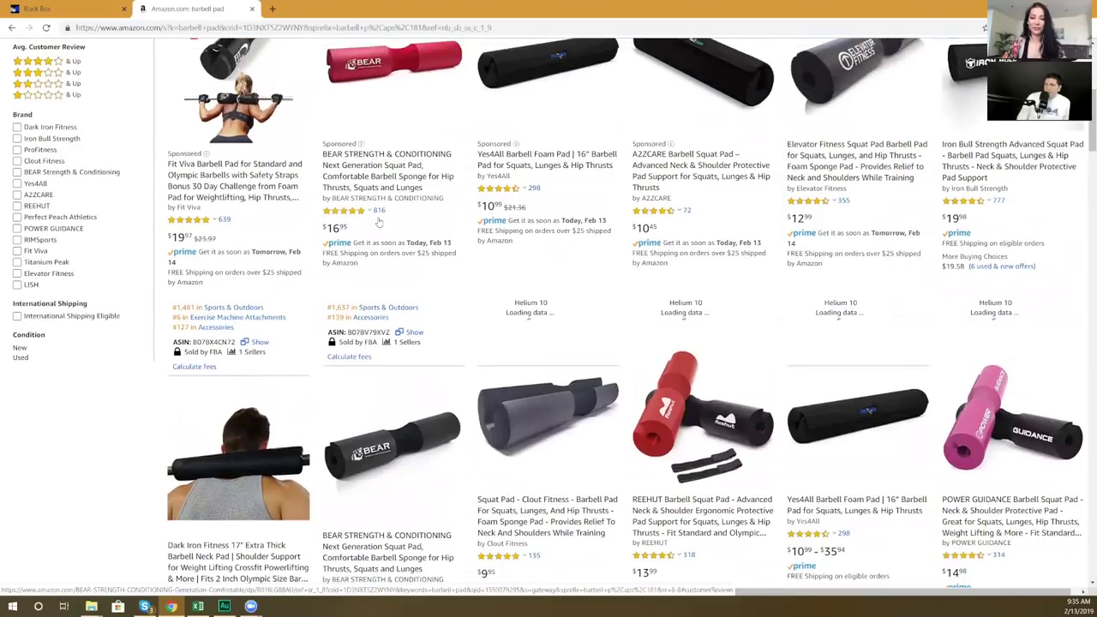
{"action": "scroll", "coordinate": [378, 221], "scroll_direction": "up", "scroll_amount": 1}
{"action": "scroll", "coordinate": [378, 221], "scroll_direction": "up", "scroll_amount": 1}
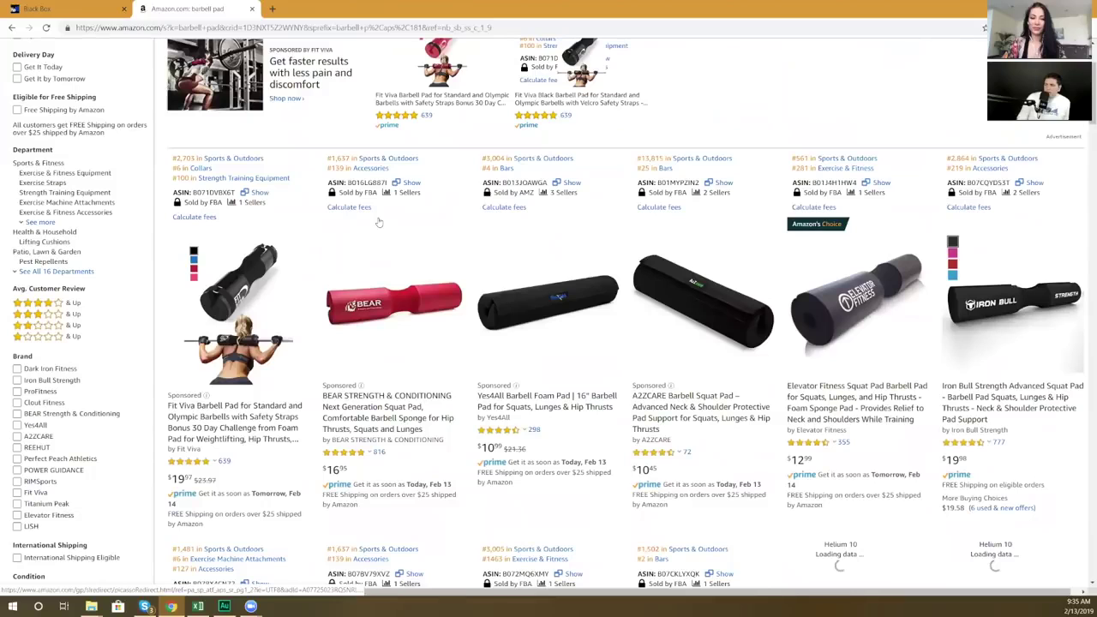
{"action": "scroll", "coordinate": [378, 221], "scroll_direction": "up", "scroll_amount": 1}
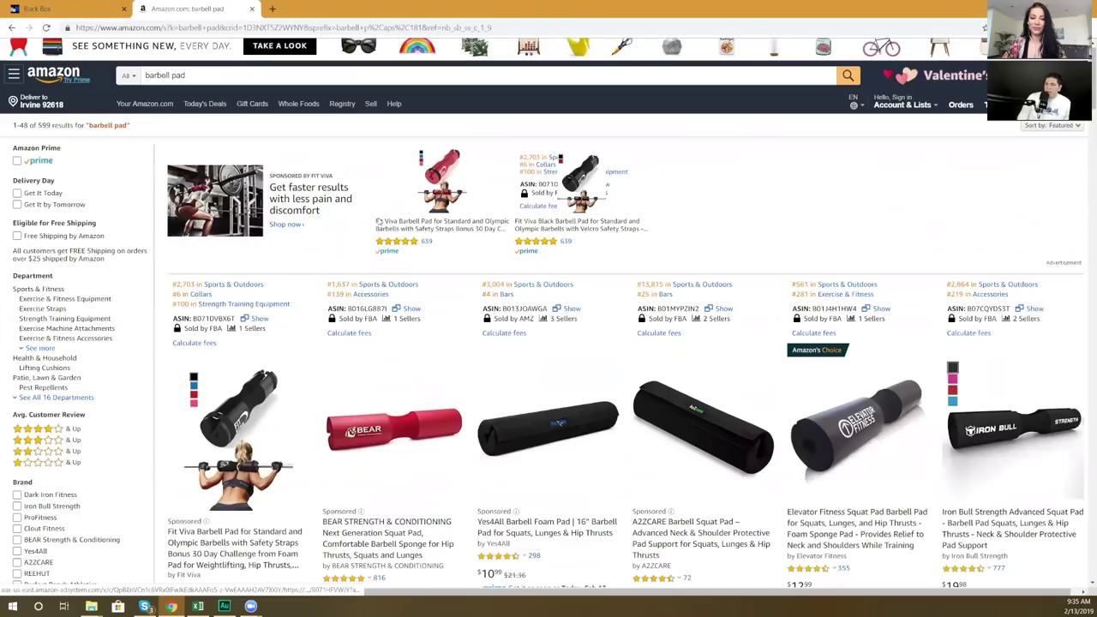
Examine the barbell pad listings further down the results page, comparing their review counts, prices and sales ranks
{"action": "scroll", "coordinate": [378, 221], "scroll_direction": "down", "scroll_amount": 5}
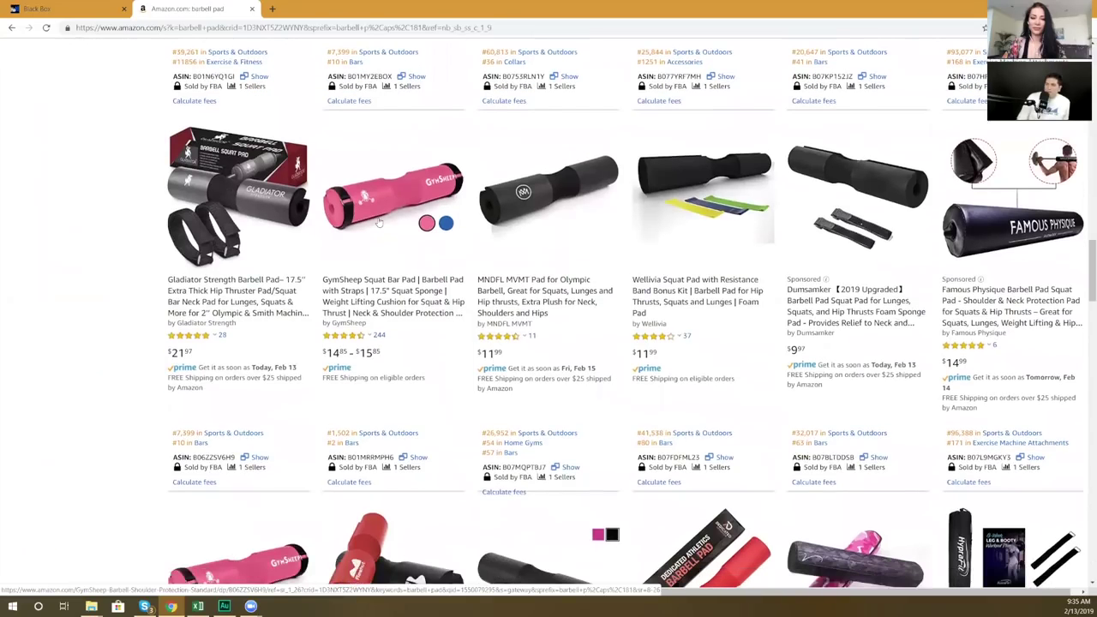
{"action": "scroll", "coordinate": [378, 221], "scroll_direction": "down", "scroll_amount": 1}
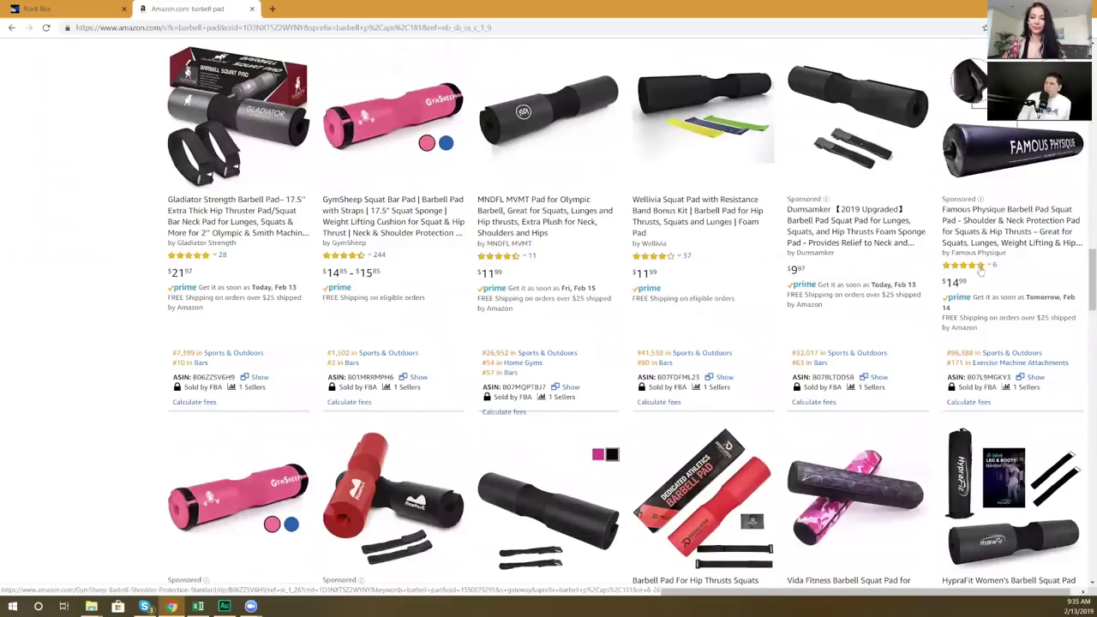
{"action": "scroll", "coordinate": [981, 274], "scroll_direction": "down", "scroll_amount": 1}
{"action": "scroll", "coordinate": [994, 324], "scroll_direction": "down", "scroll_amount": 1}
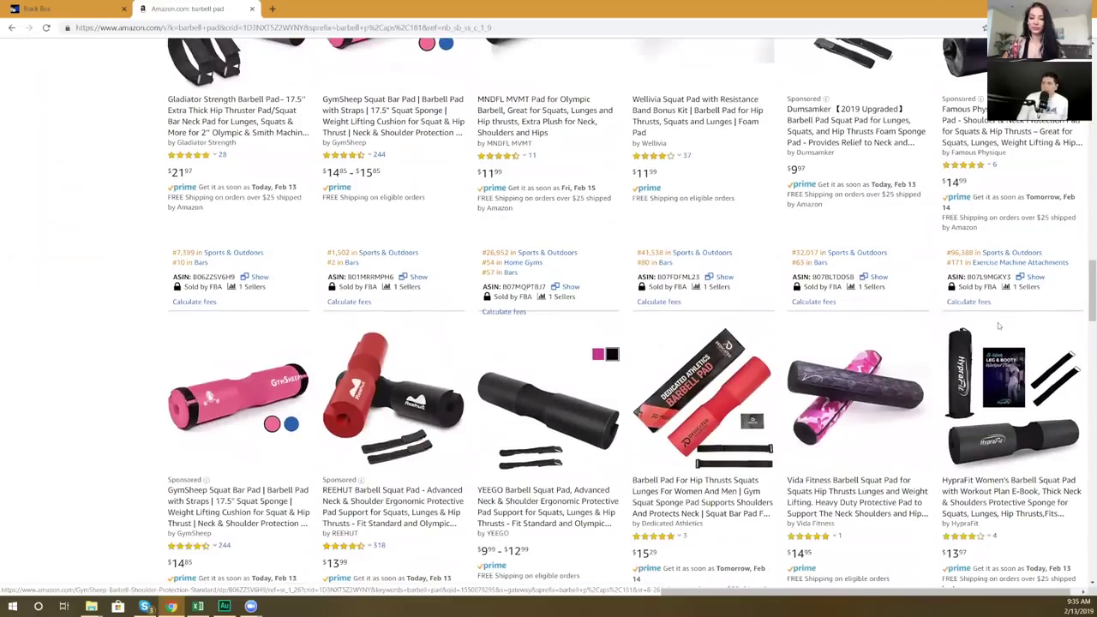
{"action": "scroll", "coordinate": [997, 324], "scroll_direction": "up", "scroll_amount": 2}
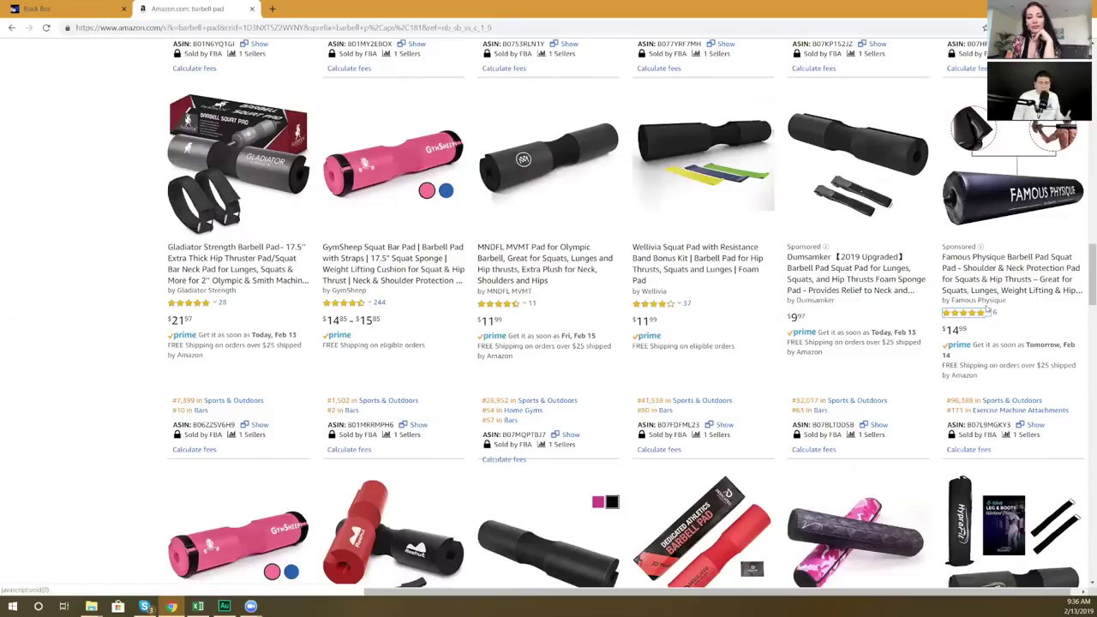
{"action": "scroll", "coordinate": [866, 308], "scroll_direction": "up", "scroll_amount": 1}
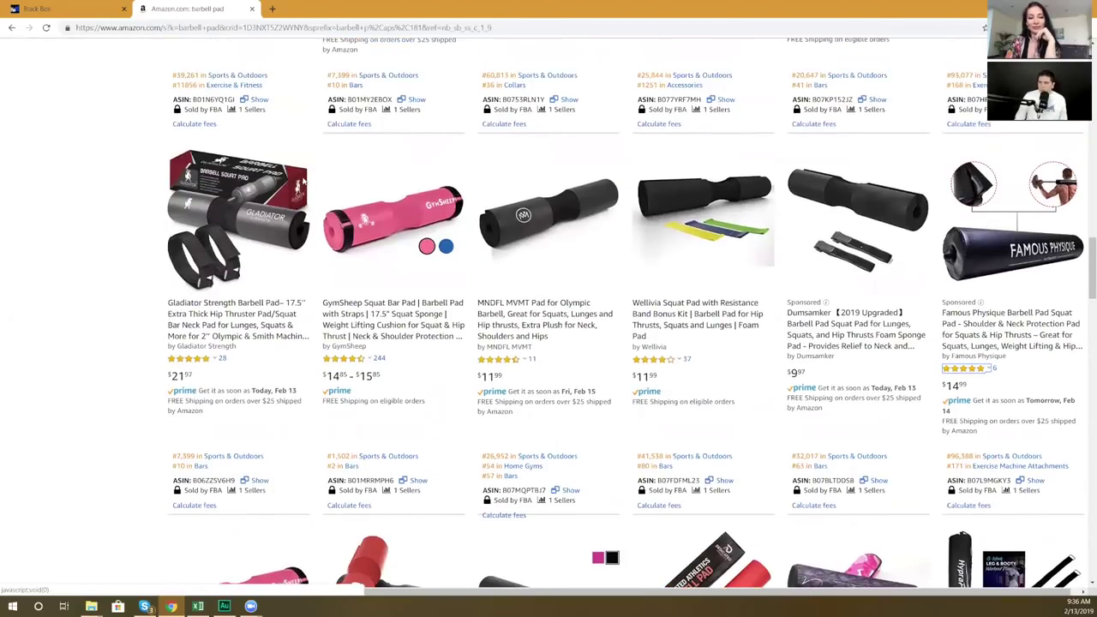
{"action": "scroll", "coordinate": [530, 172], "scroll_direction": "up", "scroll_amount": 2}
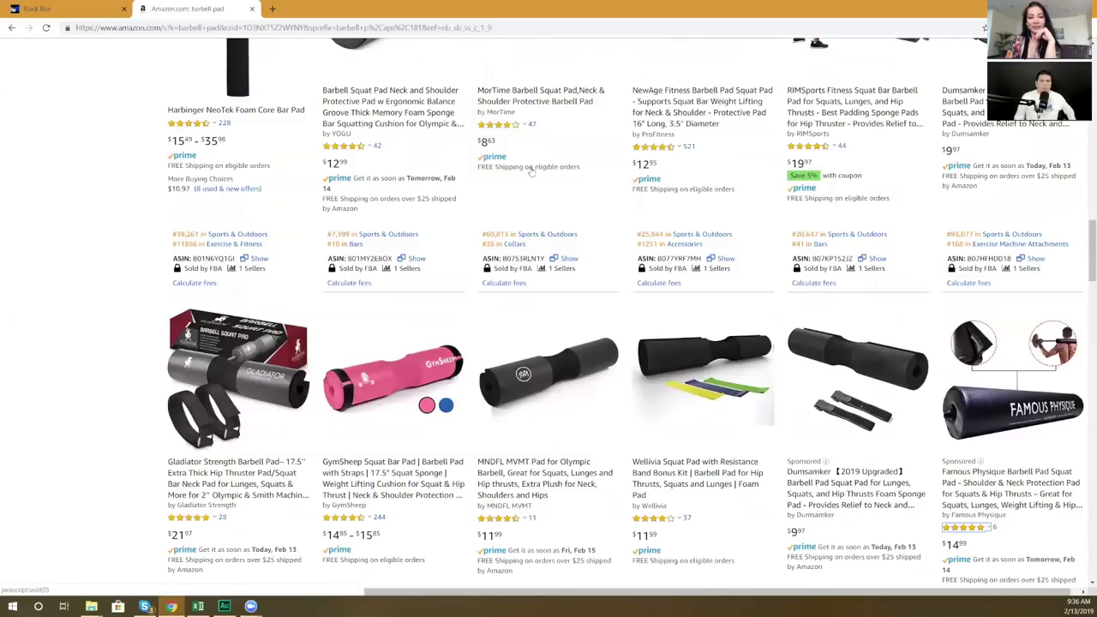
Return to the Black Box page and set the maximum review count to 90
{"action": "scroll", "coordinate": [549, 189], "scroll_direction": "up", "scroll_amount": 5}
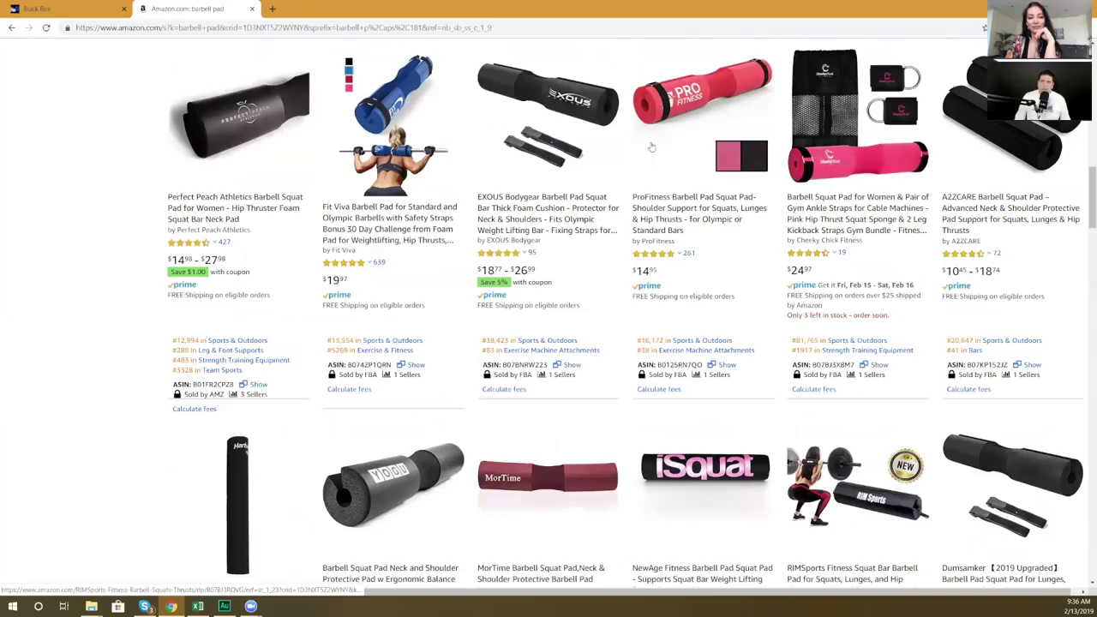
{"action": "scroll", "coordinate": [652, 148], "scroll_direction": "up", "scroll_amount": 3}
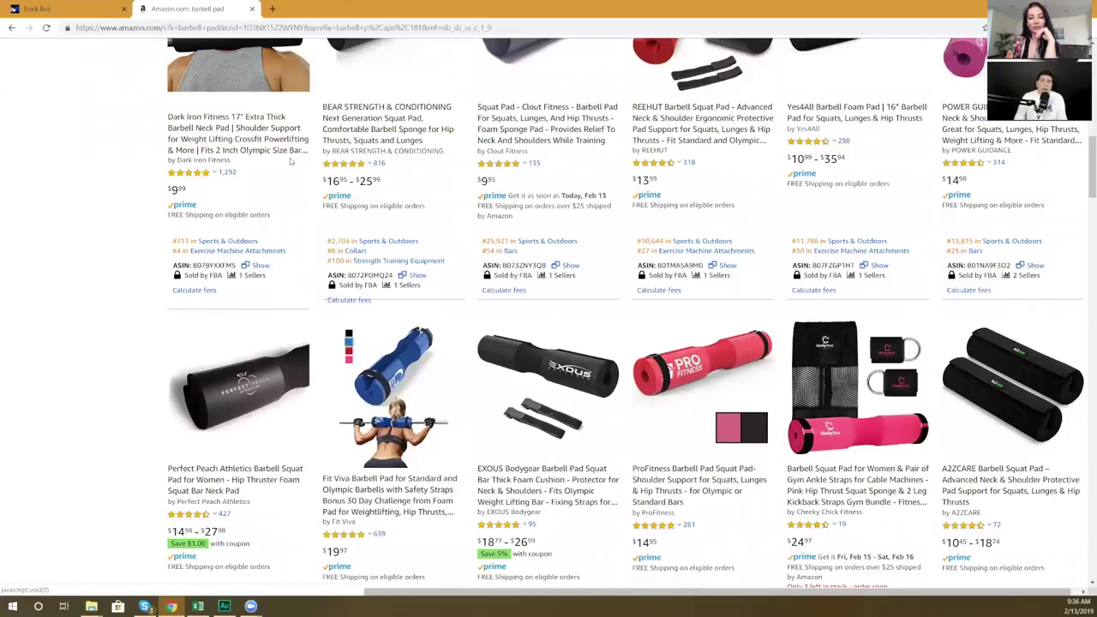
{"action": "left_click", "coordinate": [52, 9]}
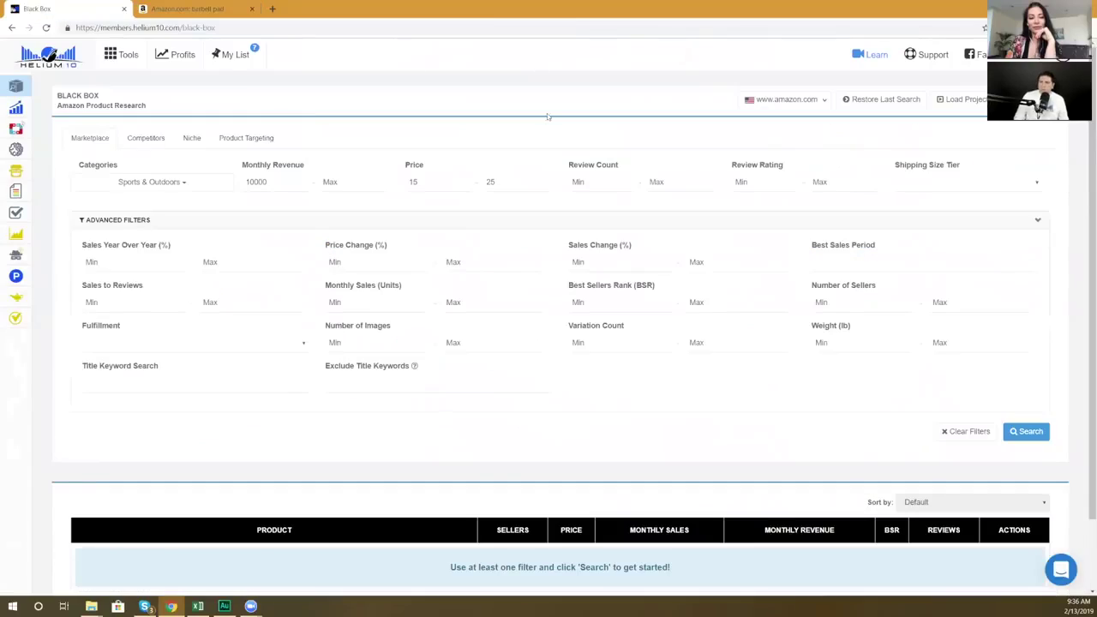
{"action": "left_click", "coordinate": [662, 182]}
{"action": "type", "text": "90"}
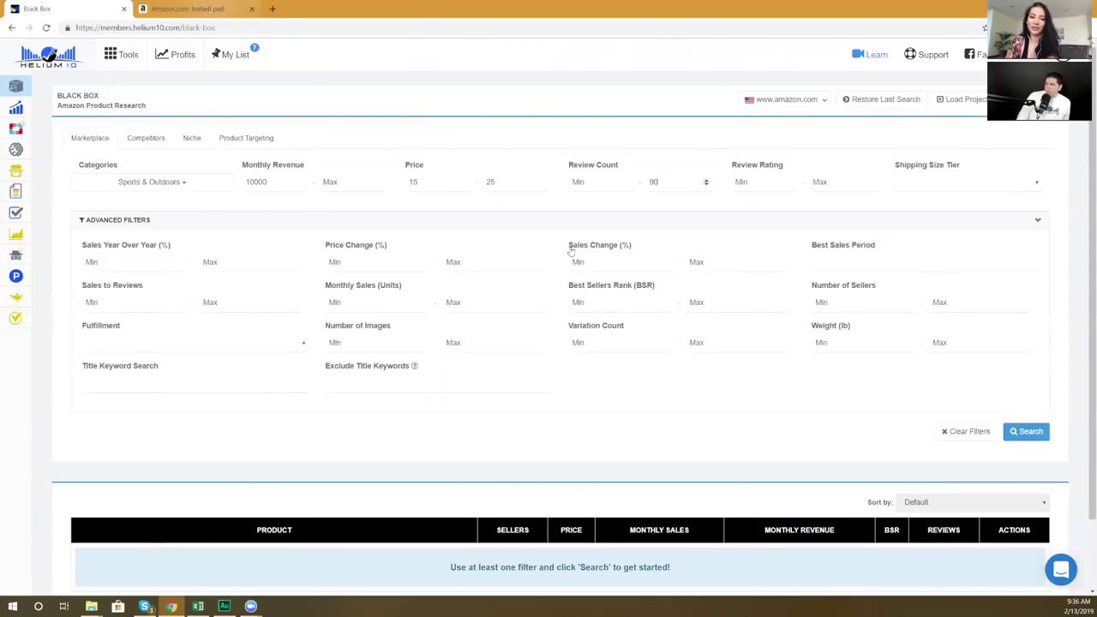
Switch to the Amazon results and compare the review counts, prices and sales ranks of the barbell pads in the middle rows
{"action": "key", "text": "ctrl+Tab"}
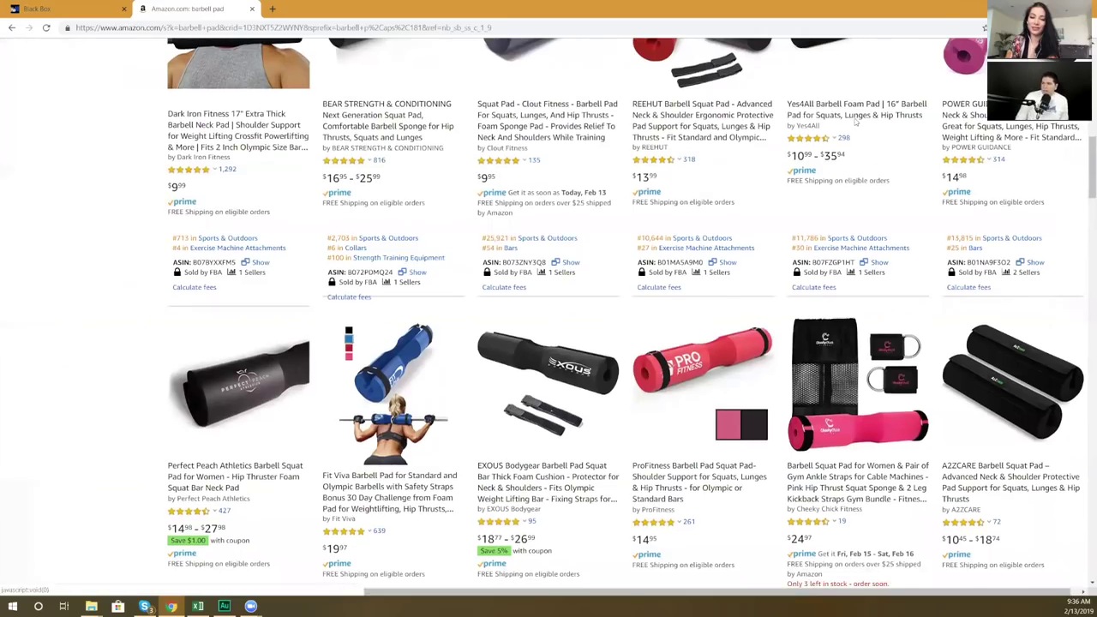
{"action": "scroll", "coordinate": [855, 121], "scroll_direction": "down", "scroll_amount": 1}
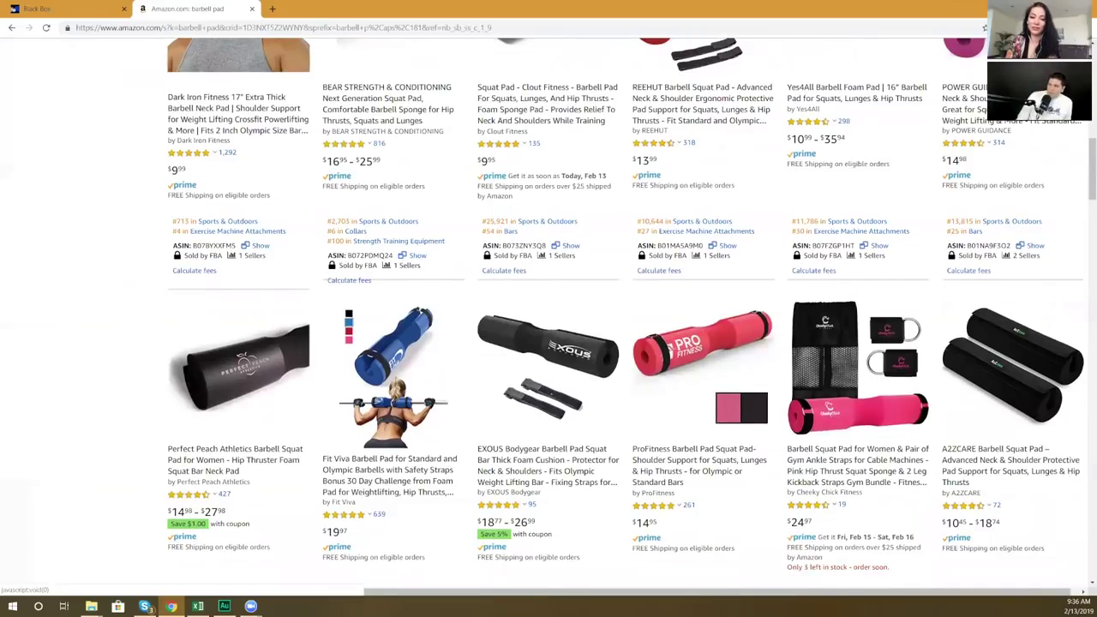
{"action": "scroll", "coordinate": [939, 157], "scroll_direction": "down", "scroll_amount": 2}
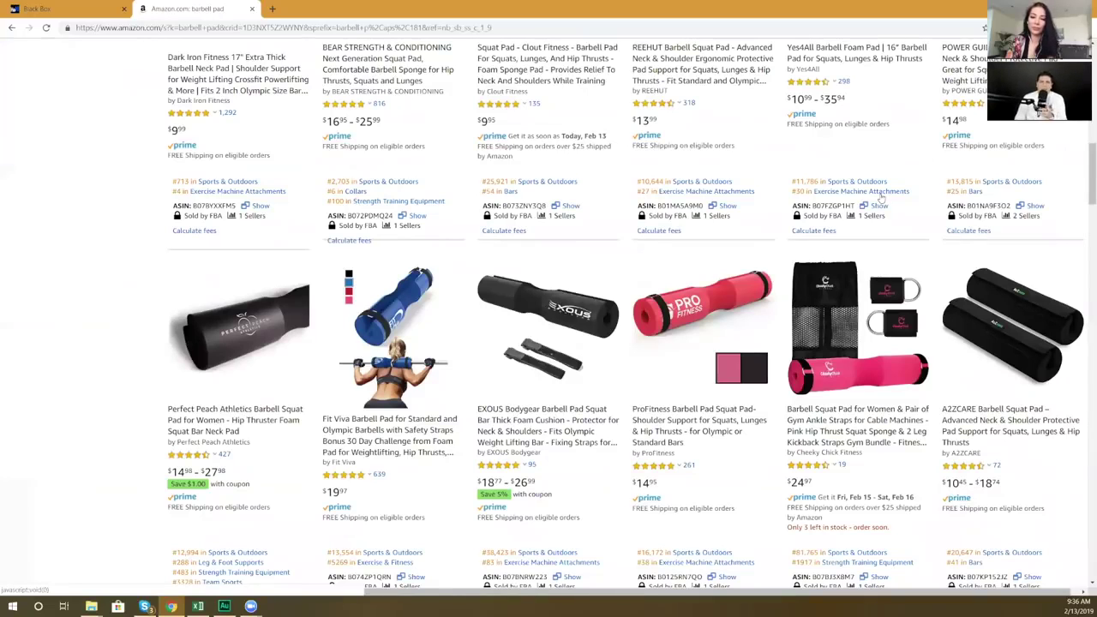
{"action": "scroll", "coordinate": [882, 199], "scroll_direction": "down", "scroll_amount": 4}
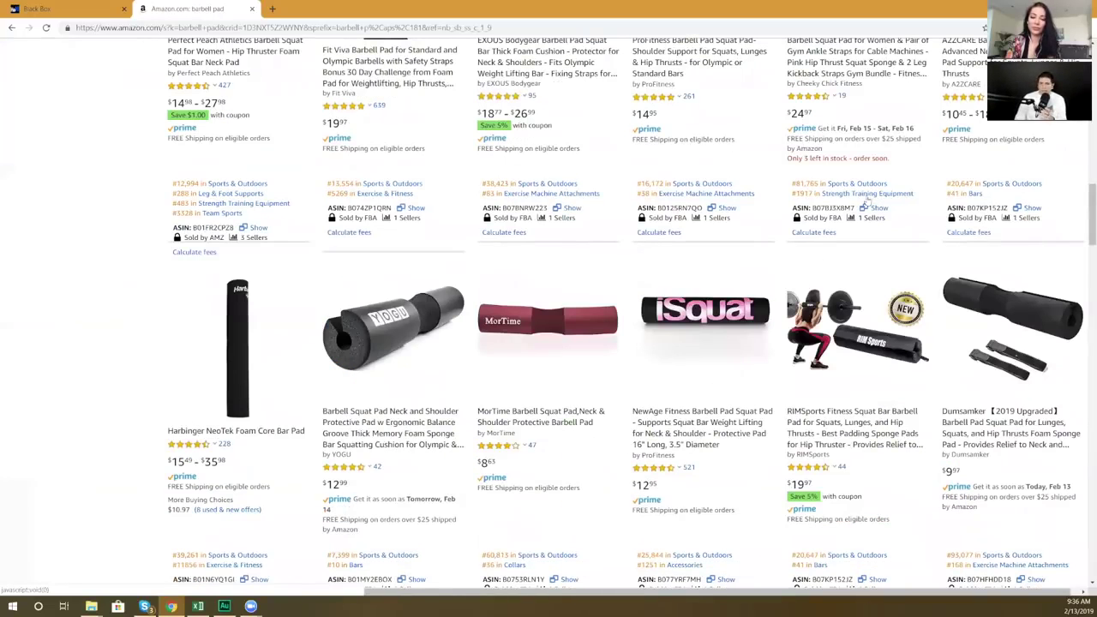
{"action": "scroll", "coordinate": [866, 131], "scroll_direction": "down", "scroll_amount": 1}
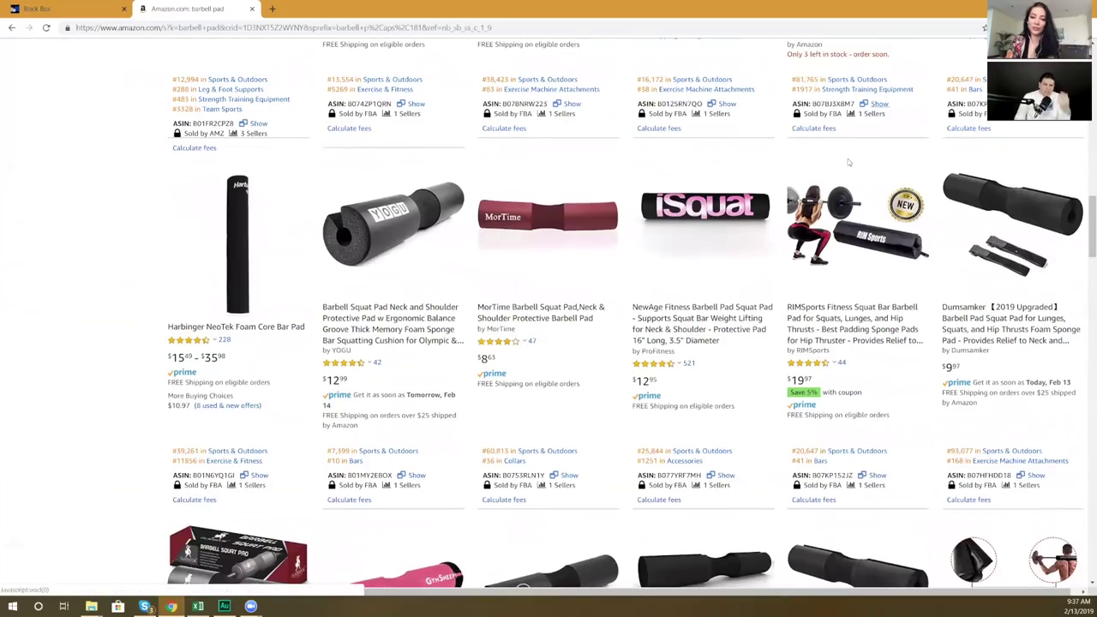
{"action": "scroll", "coordinate": [849, 162], "scroll_direction": "up", "scroll_amount": 1}
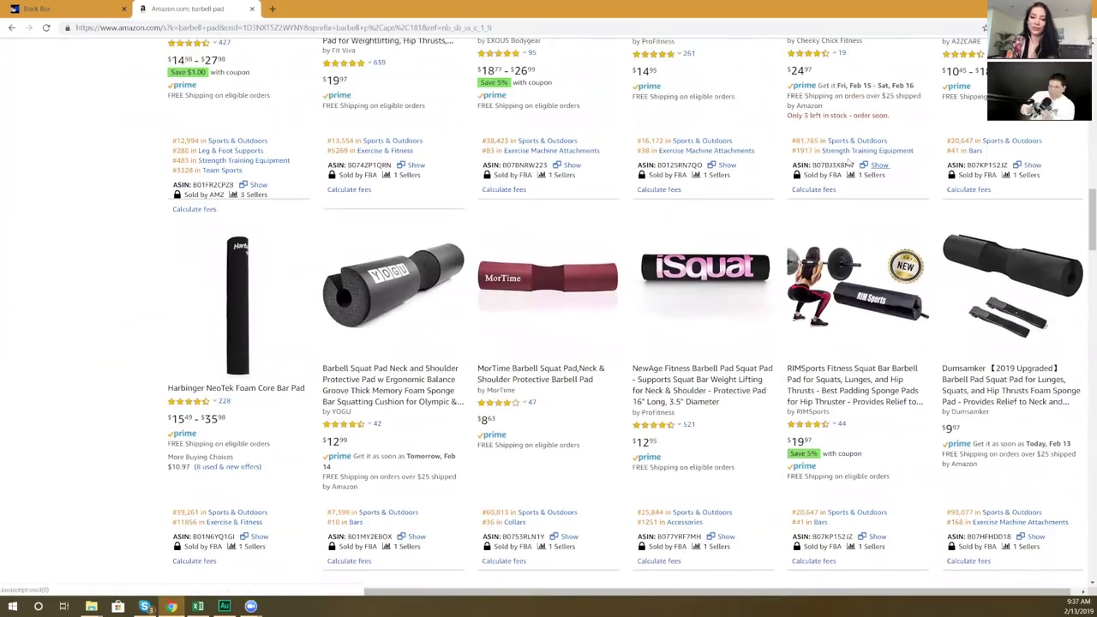
{"action": "scroll", "coordinate": [848, 161], "scroll_direction": "up", "scroll_amount": 1}
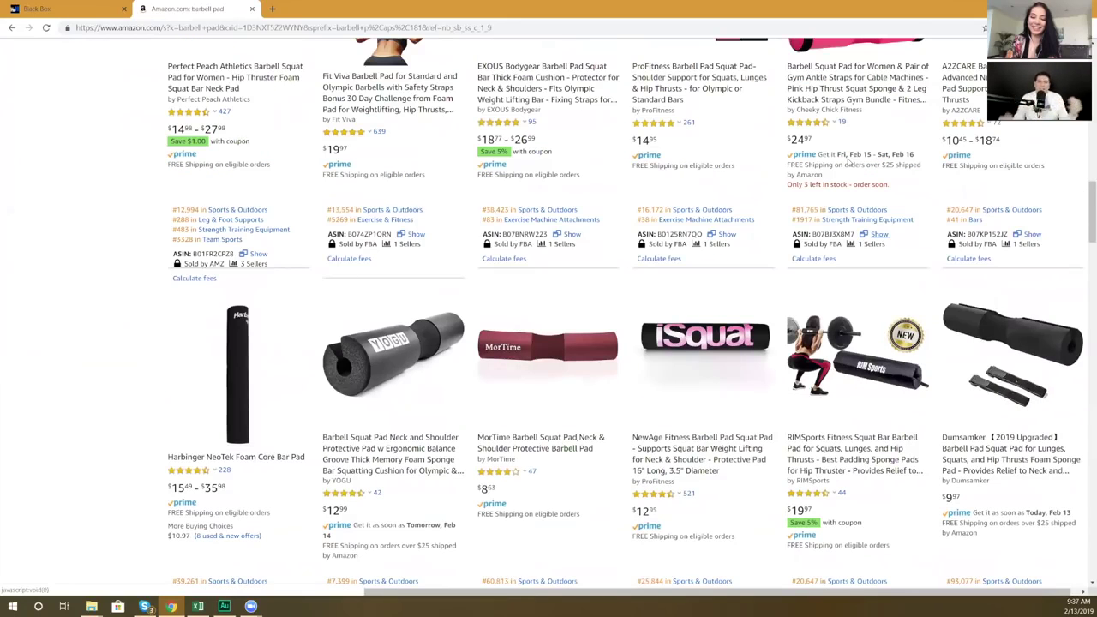
{"action": "scroll", "coordinate": [849, 161], "scroll_direction": "up", "scroll_amount": 1}
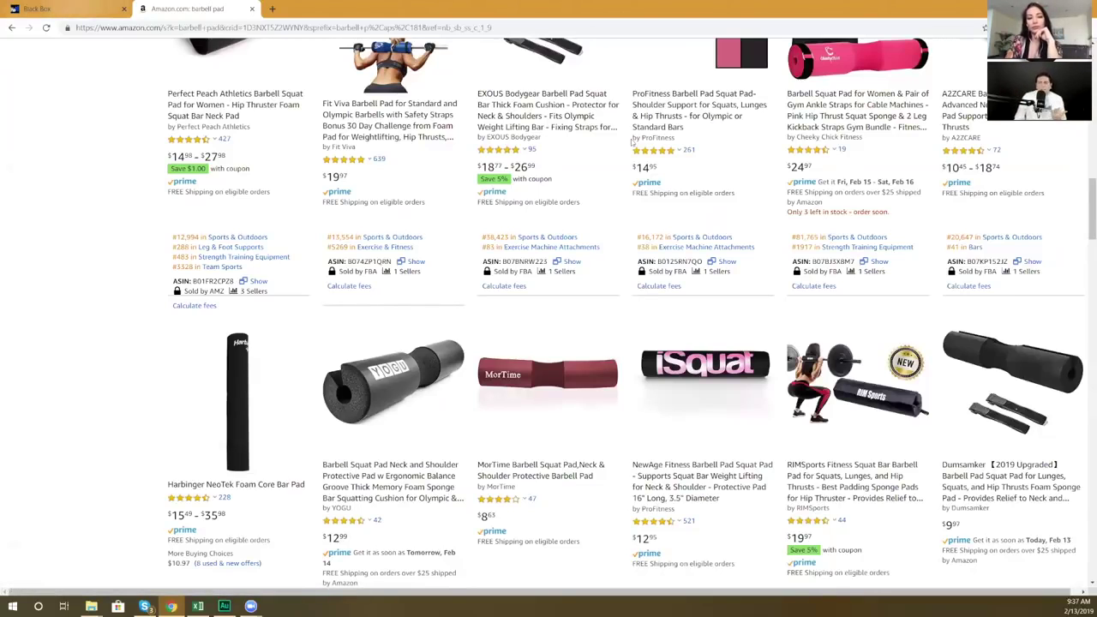
Return to the Black Box page and set the maximum variation count to 1
{"action": "left_click", "coordinate": [70, 8]}
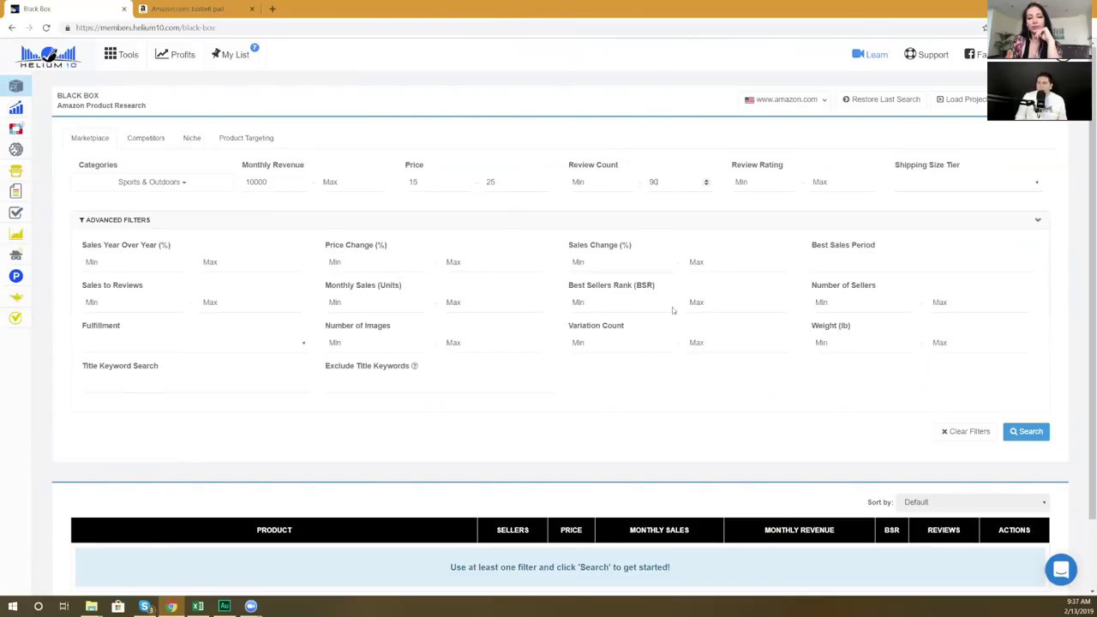
{"action": "left_click", "coordinate": [703, 343]}
{"action": "type", "text": "1"}
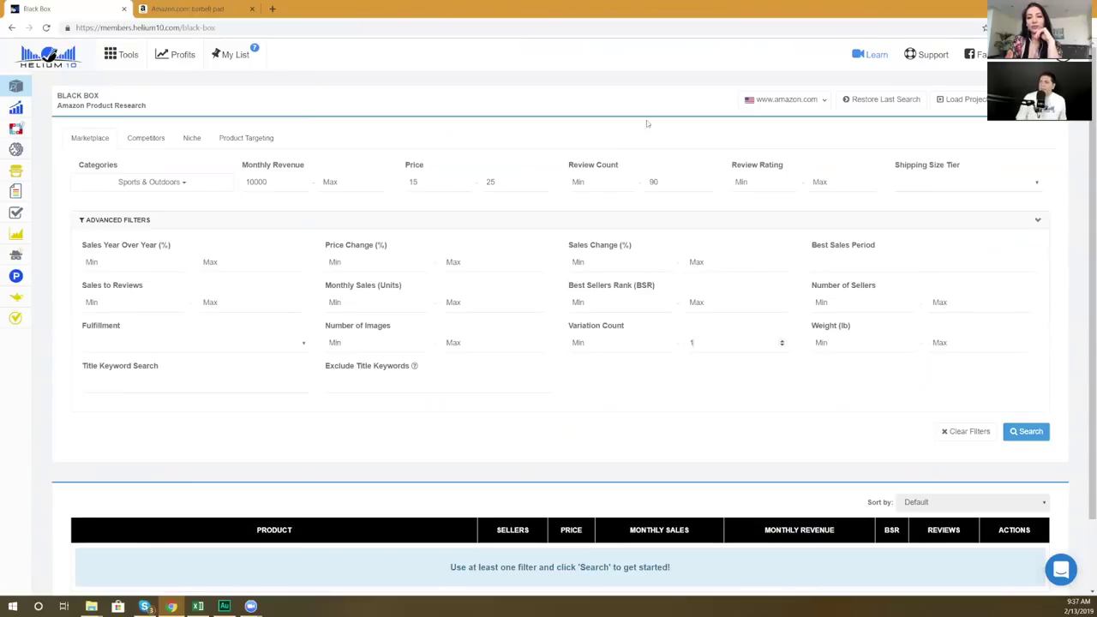
Switch to the Amazon results and examine the lower rows of barbell pad listings for colour variations, prices and review counts
{"action": "left_click", "coordinate": [185, 9]}
{"action": "scroll", "coordinate": [276, 147], "scroll_direction": "down", "scroll_amount": 3}
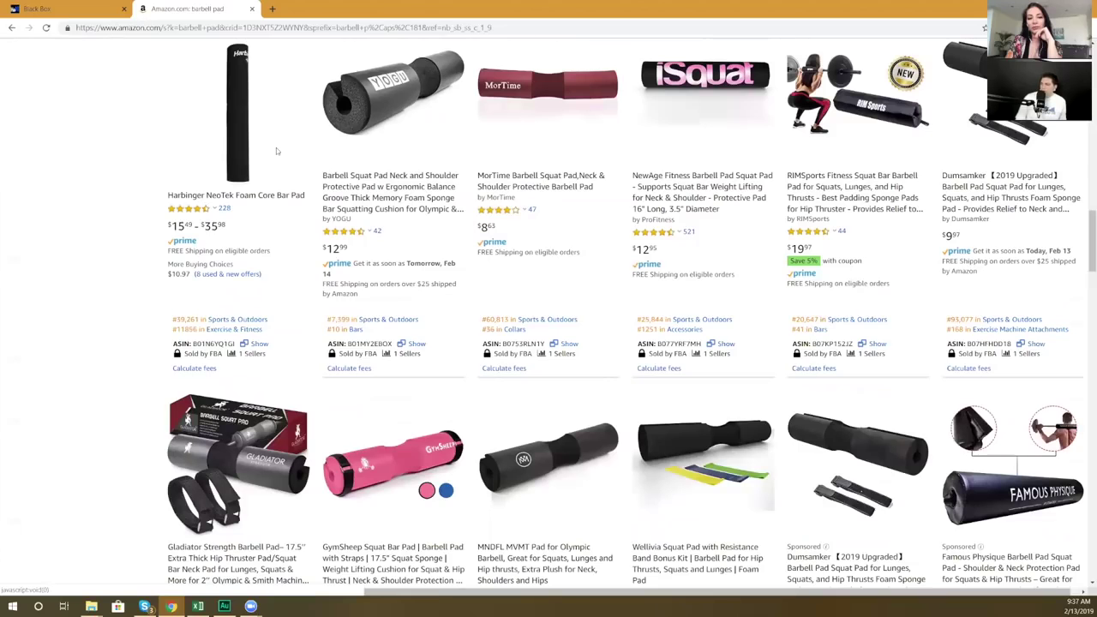
{"action": "scroll", "coordinate": [276, 151], "scroll_direction": "down", "scroll_amount": 2}
{"action": "scroll", "coordinate": [276, 150], "scroll_direction": "down", "scroll_amount": 1}
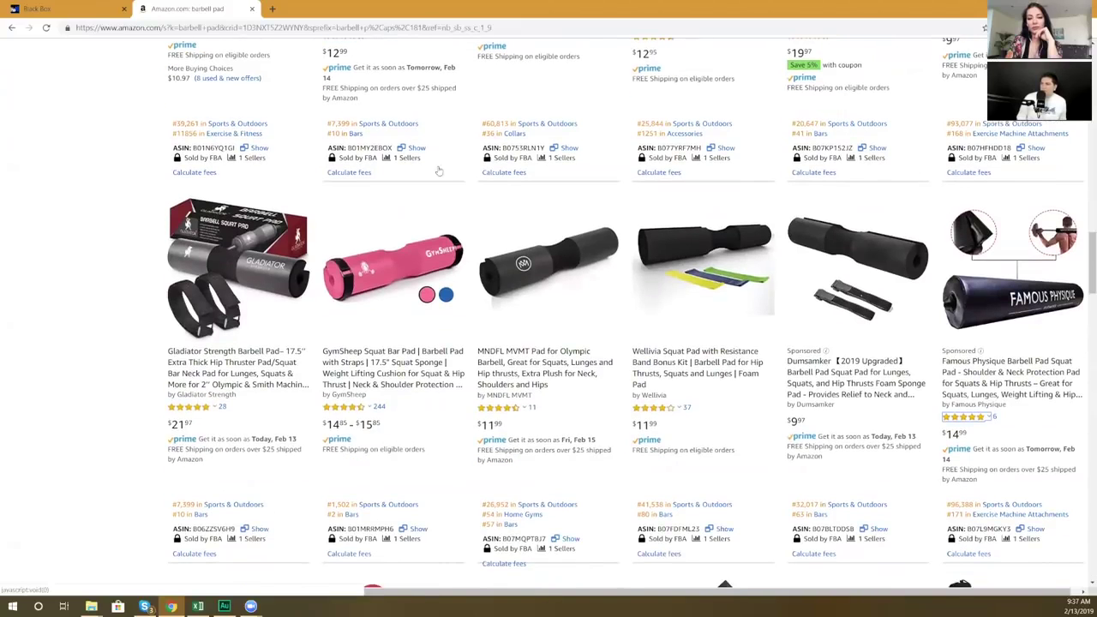
{"action": "scroll", "coordinate": [449, 180], "scroll_direction": "down", "scroll_amount": 3}
{"action": "scroll", "coordinate": [455, 198], "scroll_direction": "down", "scroll_amount": 3}
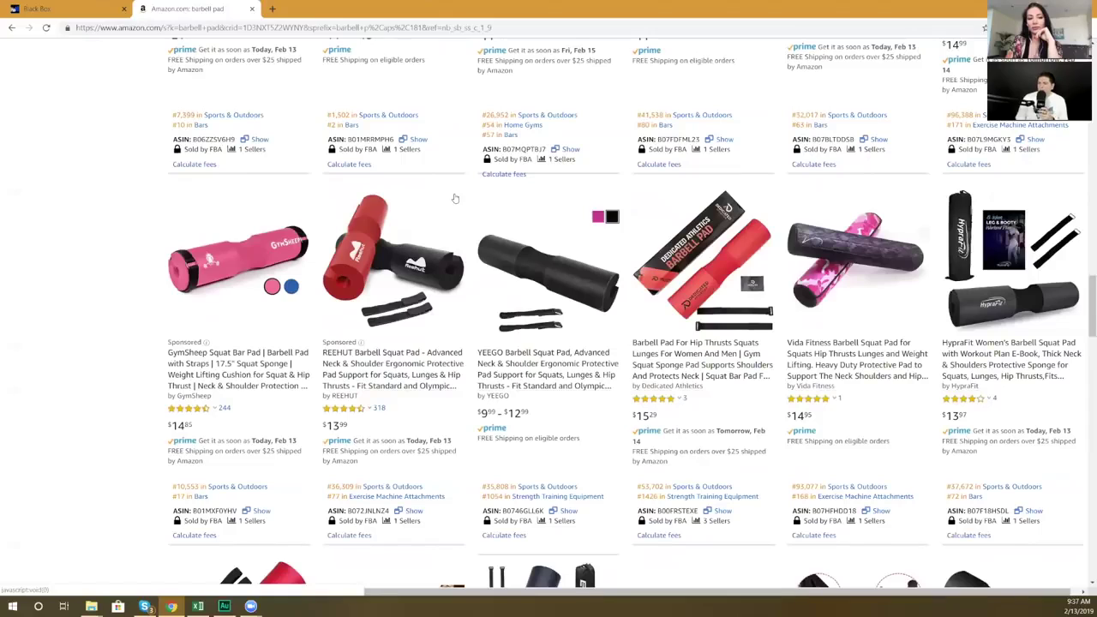
{"action": "scroll", "coordinate": [470, 212], "scroll_direction": "down", "scroll_amount": 5}
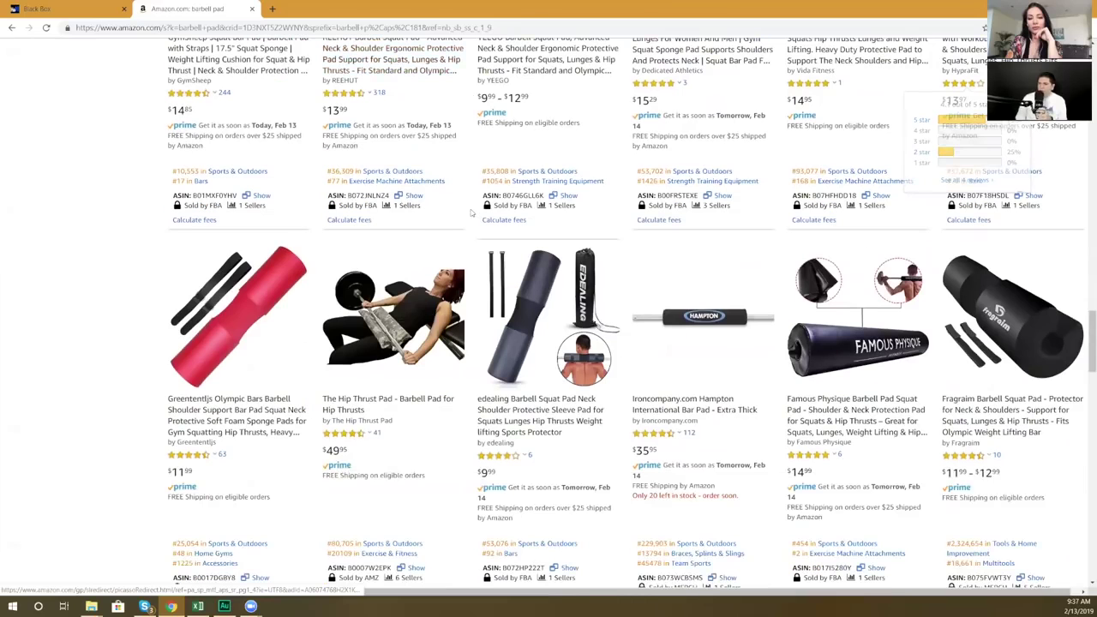
{"action": "scroll", "coordinate": [478, 216], "scroll_direction": "down", "scroll_amount": 3}
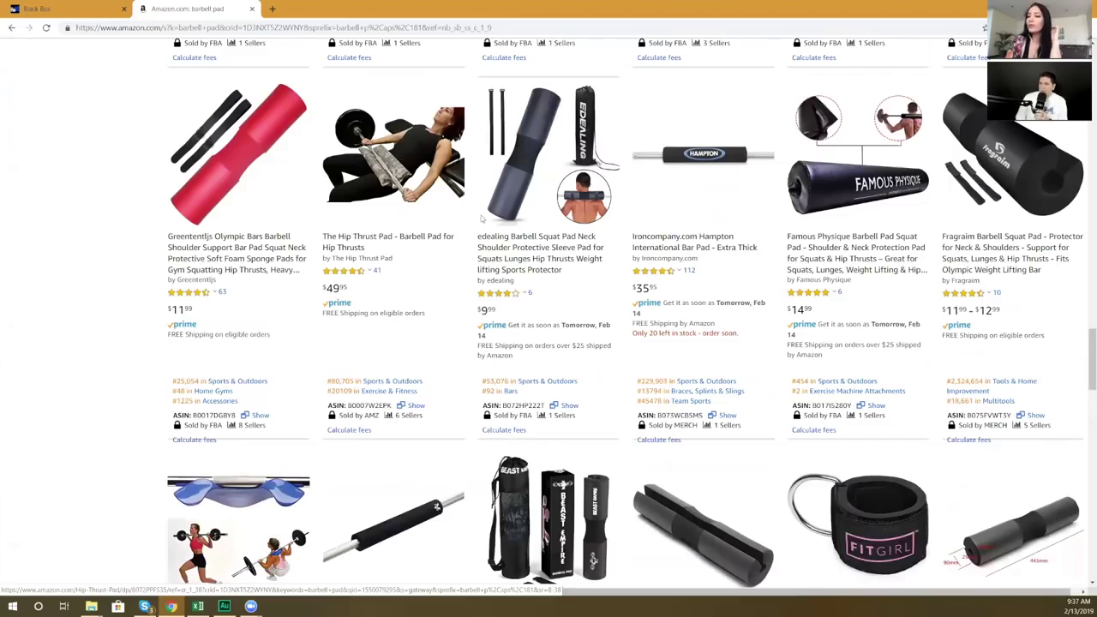
{"action": "scroll", "coordinate": [482, 219], "scroll_direction": "down", "scroll_amount": 4}
{"action": "scroll", "coordinate": [709, 355], "scroll_direction": "down", "scroll_amount": 1}
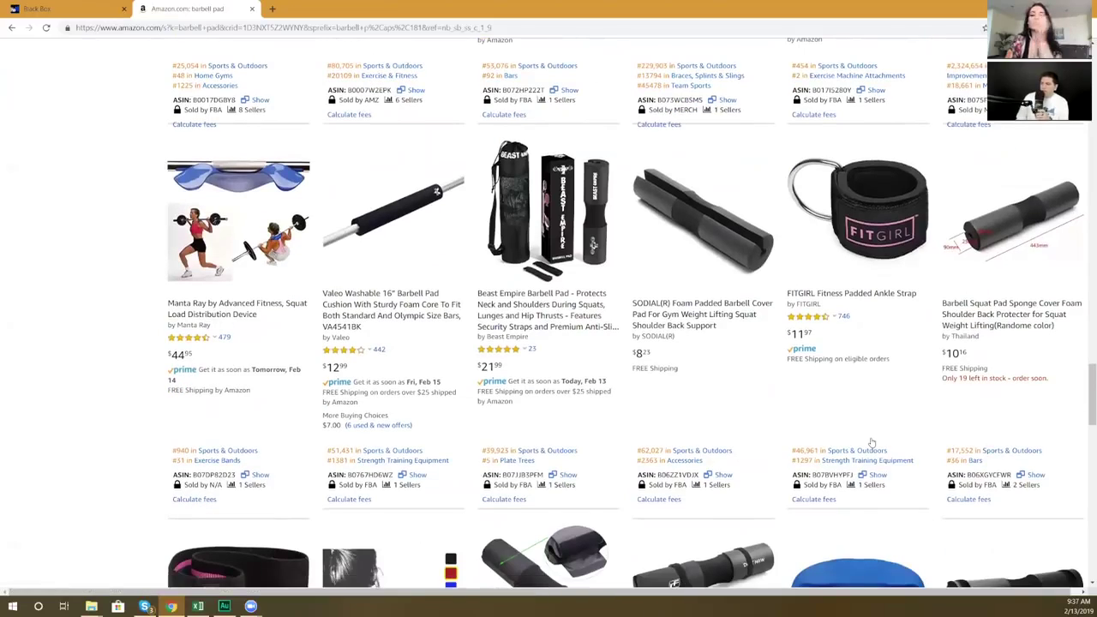
Compare the star ratings of the FITGIRL resistance hip band and the Greententljs barbell pad in the results
{"action": "scroll", "coordinate": [872, 442], "scroll_direction": "down", "scroll_amount": 2}
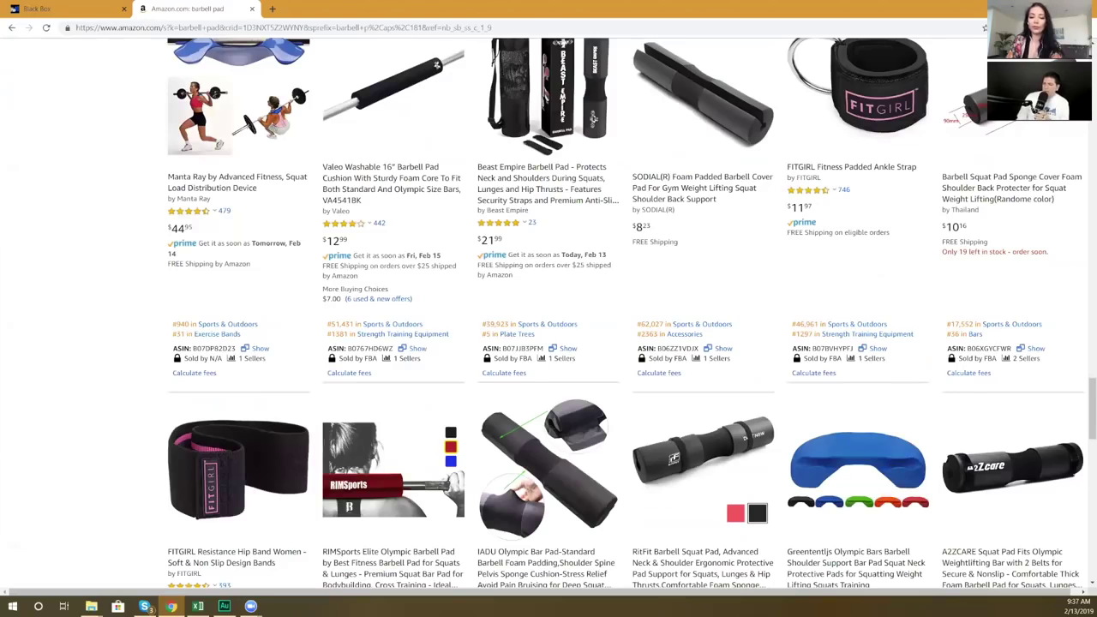
{"action": "scroll", "coordinate": [514, 480], "scroll_direction": "down", "scroll_amount": 2}
{"action": "scroll", "coordinate": [506, 483], "scroll_direction": "down", "scroll_amount": 1}
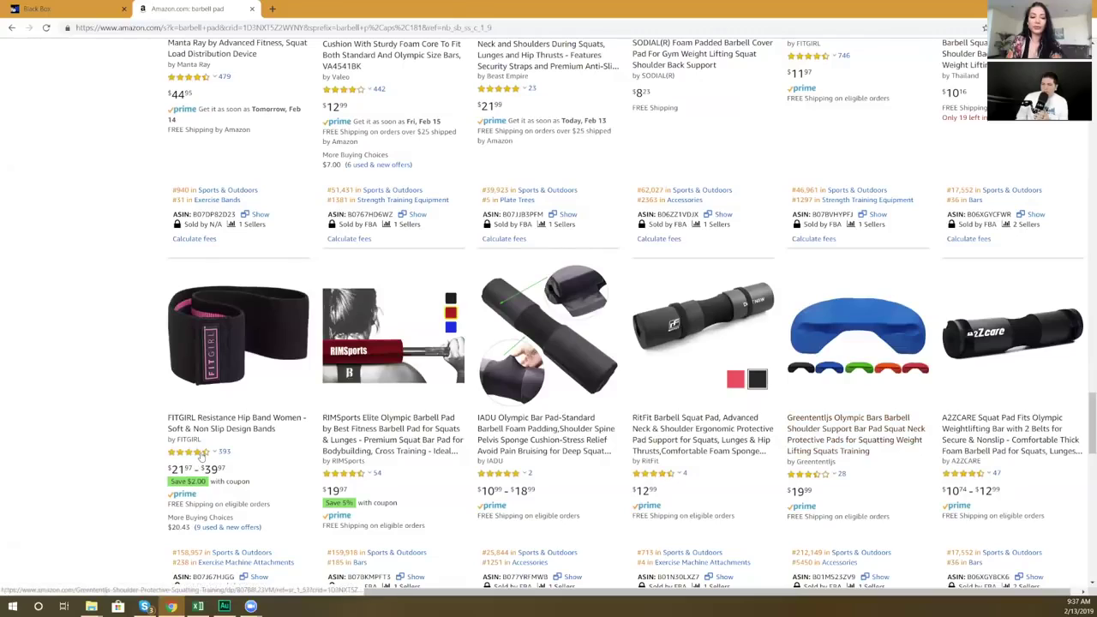
{"action": "mouse_move", "coordinate": [202, 457]}
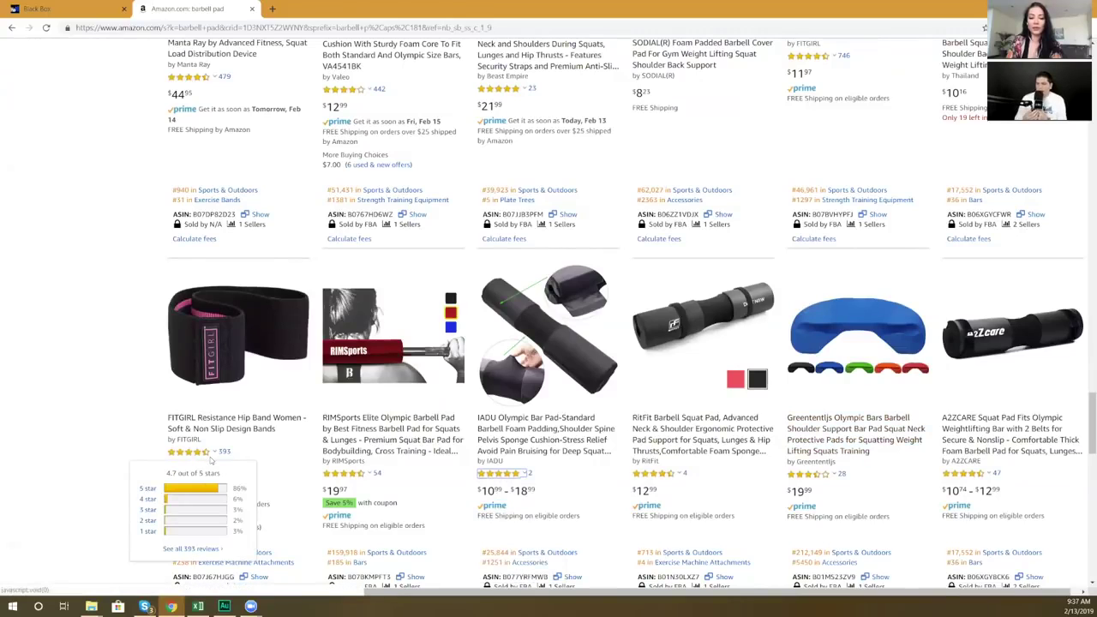
{"action": "mouse_move", "coordinate": [825, 479]}
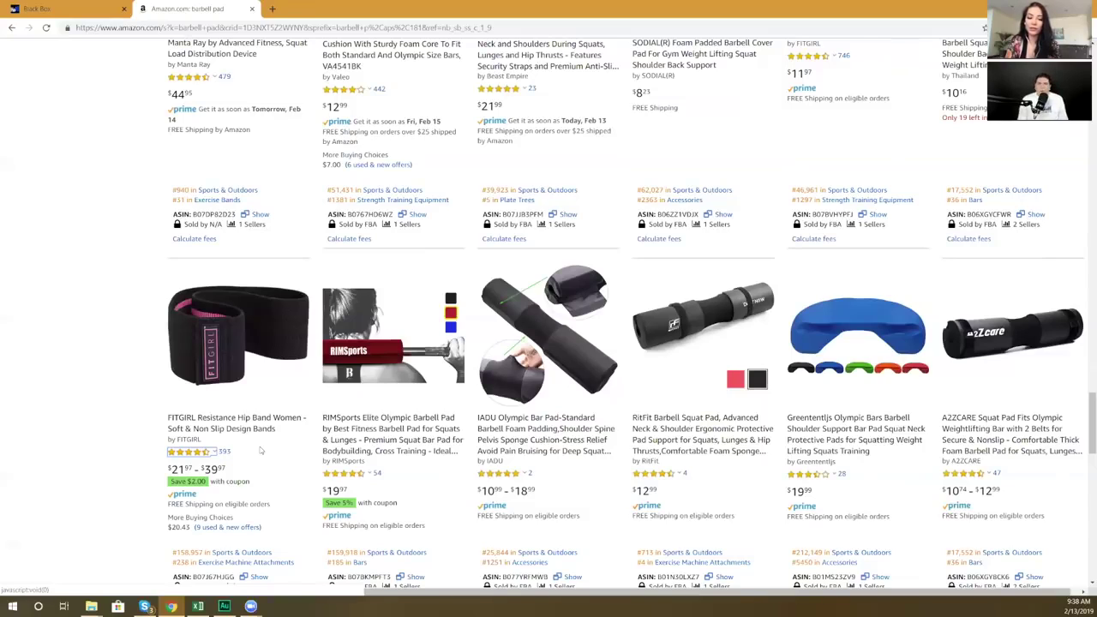
Return to the Black Box page and set the maximum review rating to 3.5
{"action": "left_click", "coordinate": [64, 9]}
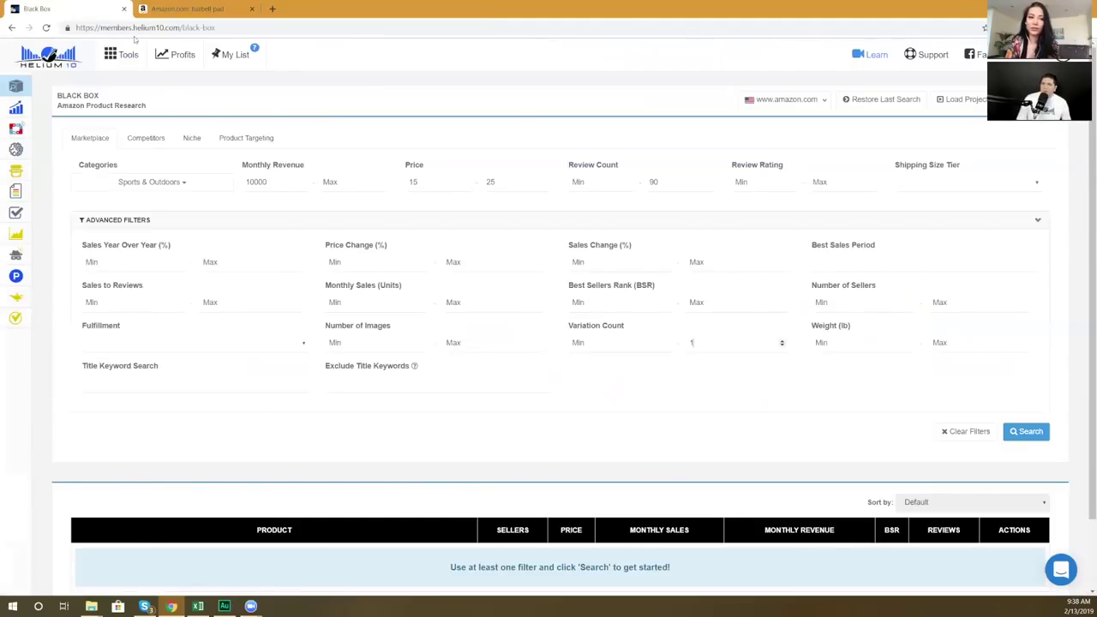
{"action": "left_click", "coordinate": [832, 183]}
{"action": "type", "text": "3.5"}
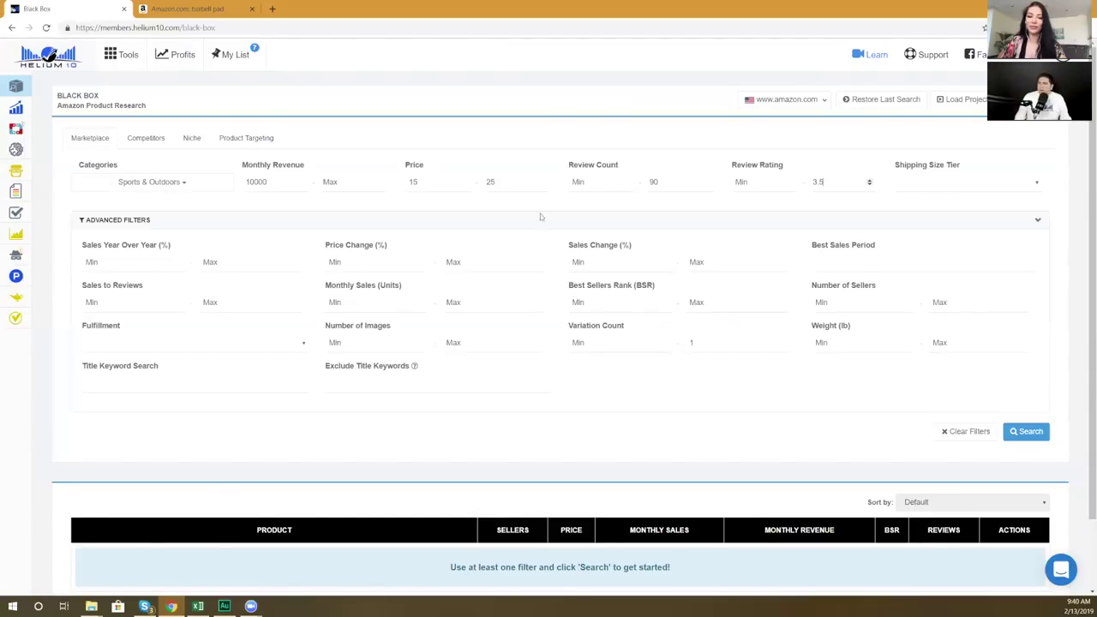
Switch to the Amazon barbell pad results and run the Helium 10 Xray product research on them
{"action": "left_click", "coordinate": [188, 8]}
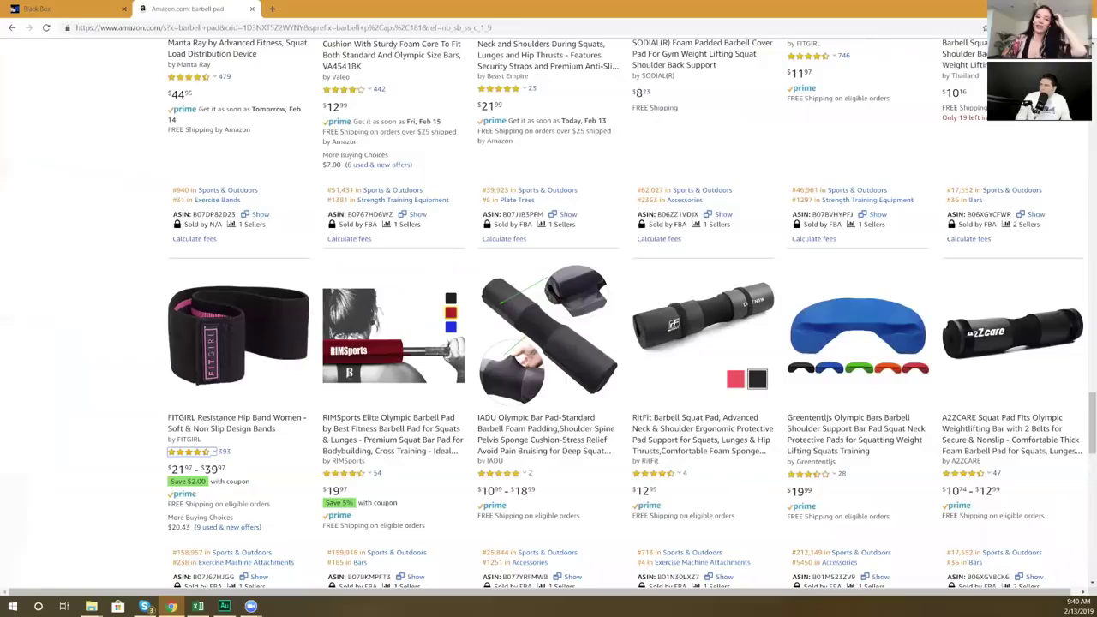
{"action": "left_click", "coordinate": [1020, 27]}
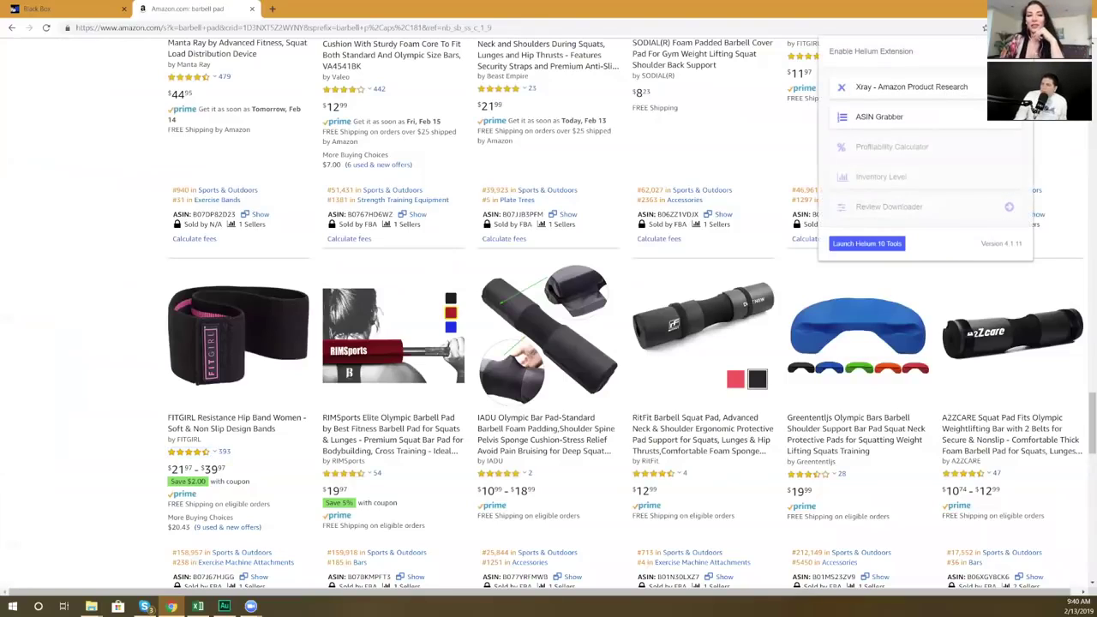
{"action": "left_click", "coordinate": [982, 38]}
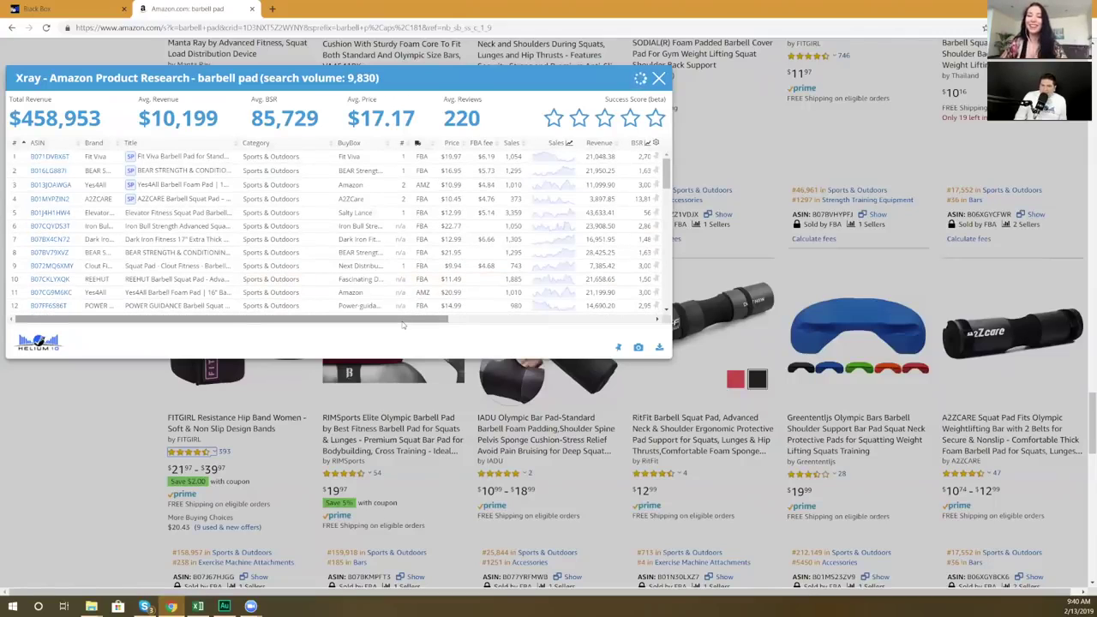
Examine the Xray table's review, dimension, weight and image count columns, and preview products from rows 34 and 40
{"action": "left_click", "coordinate": [609, 320]}
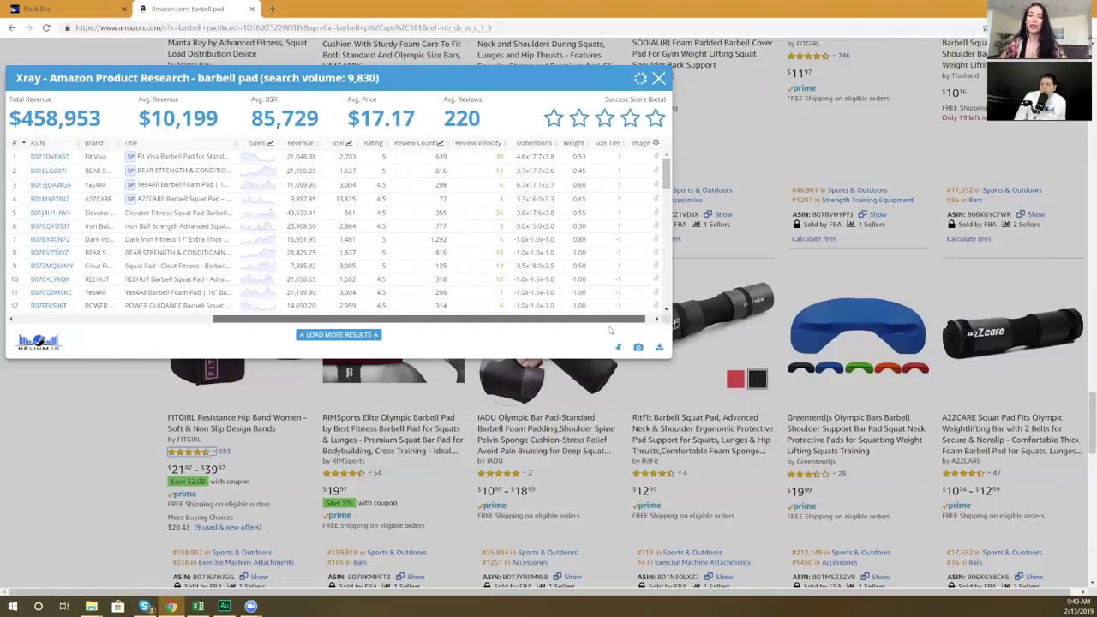
{"action": "left_click_drag", "start_coordinate": [611, 330], "coordinate": [617, 319]}
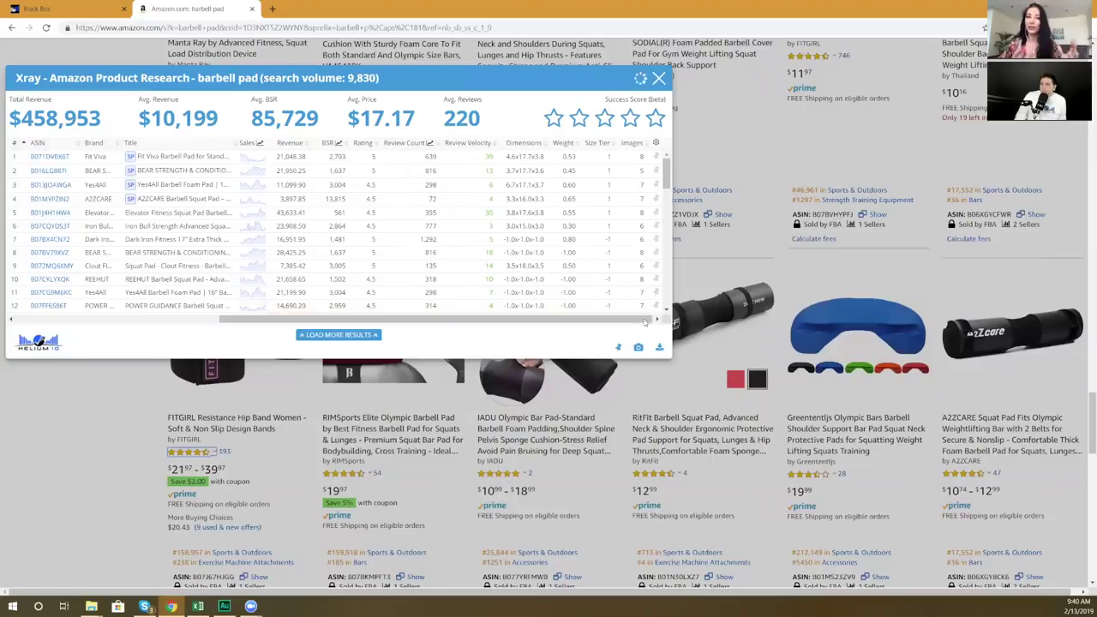
{"action": "scroll", "coordinate": [589, 296], "scroll_direction": "down", "scroll_amount": 5}
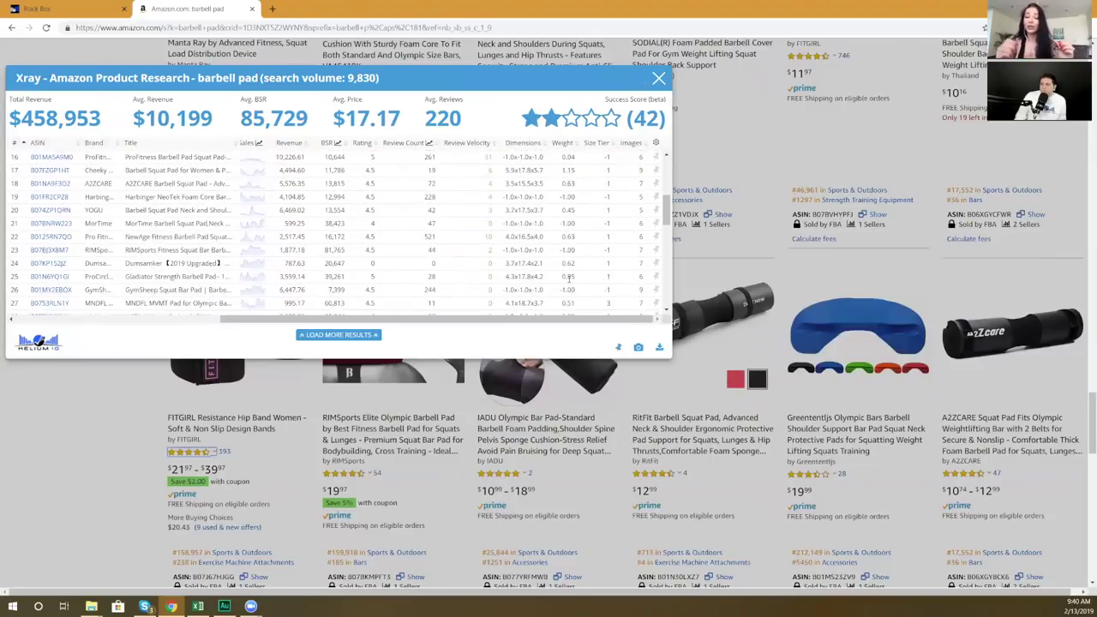
{"action": "scroll", "coordinate": [569, 282], "scroll_direction": "down", "scroll_amount": 5}
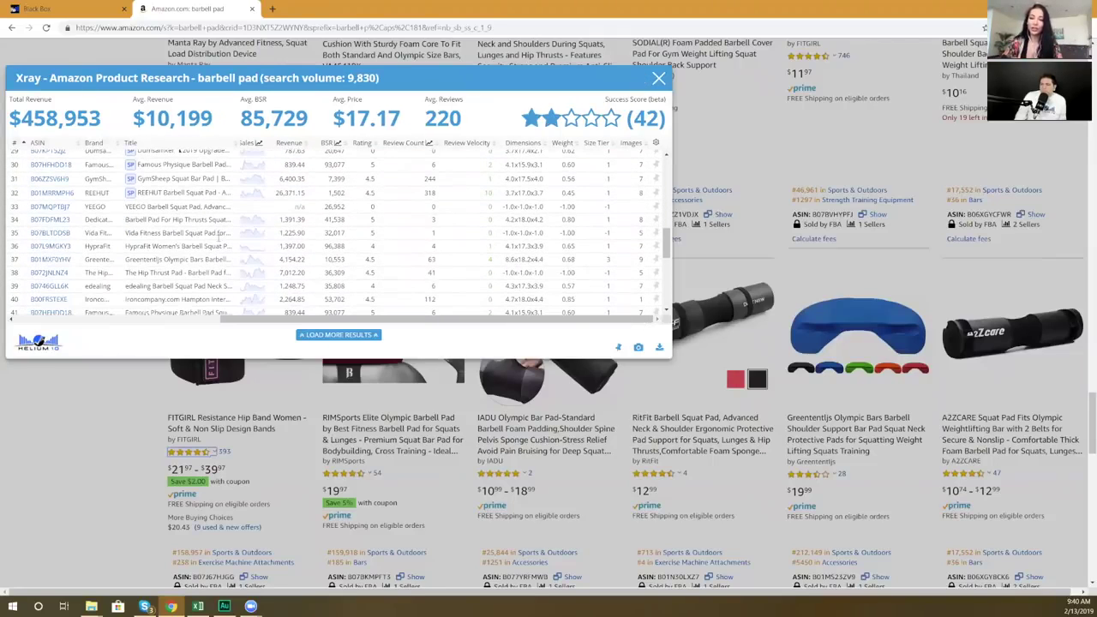
{"action": "mouse_move", "coordinate": [46, 251]}
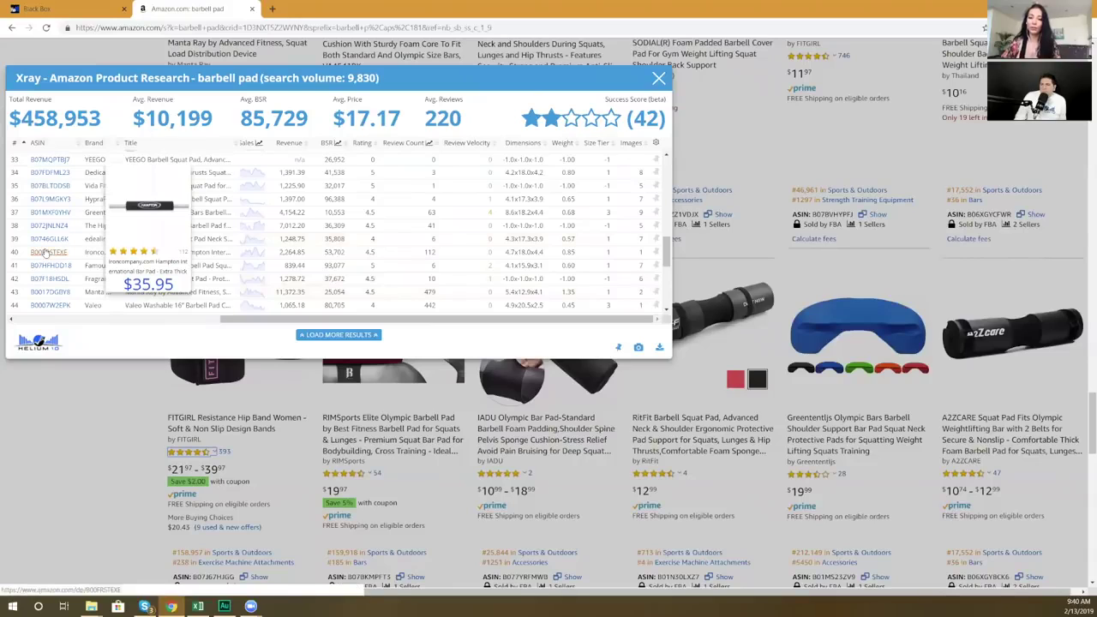
{"action": "mouse_move", "coordinate": [50, 174]}
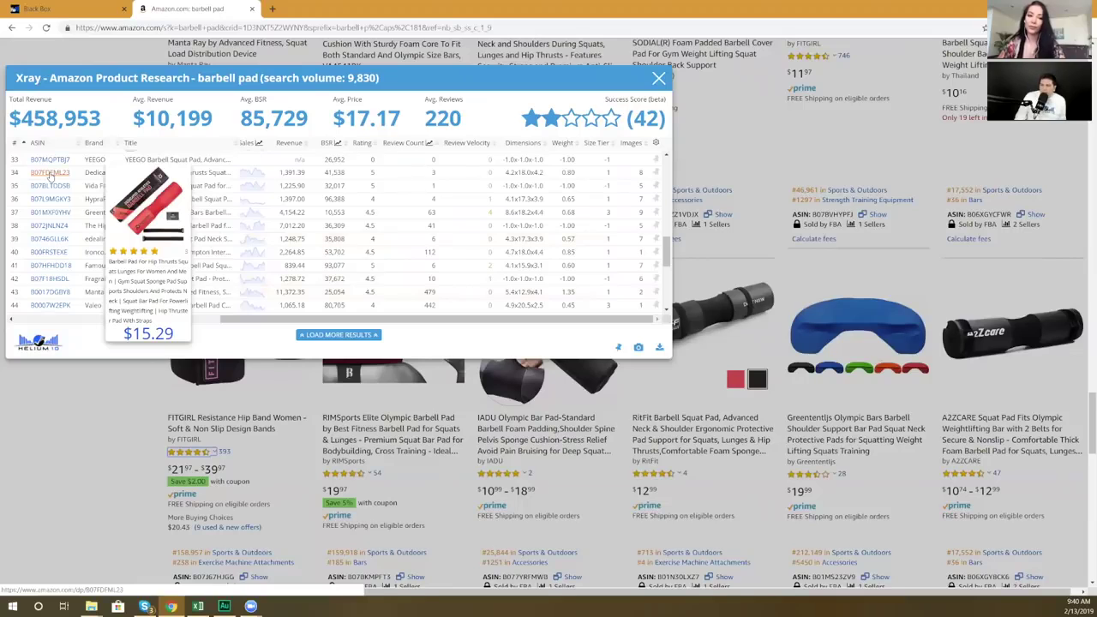
Open the Dedicated Athletics barbell pad listing from row 34 of the Xray table and view its product images
{"action": "left_click", "coordinate": [51, 174]}
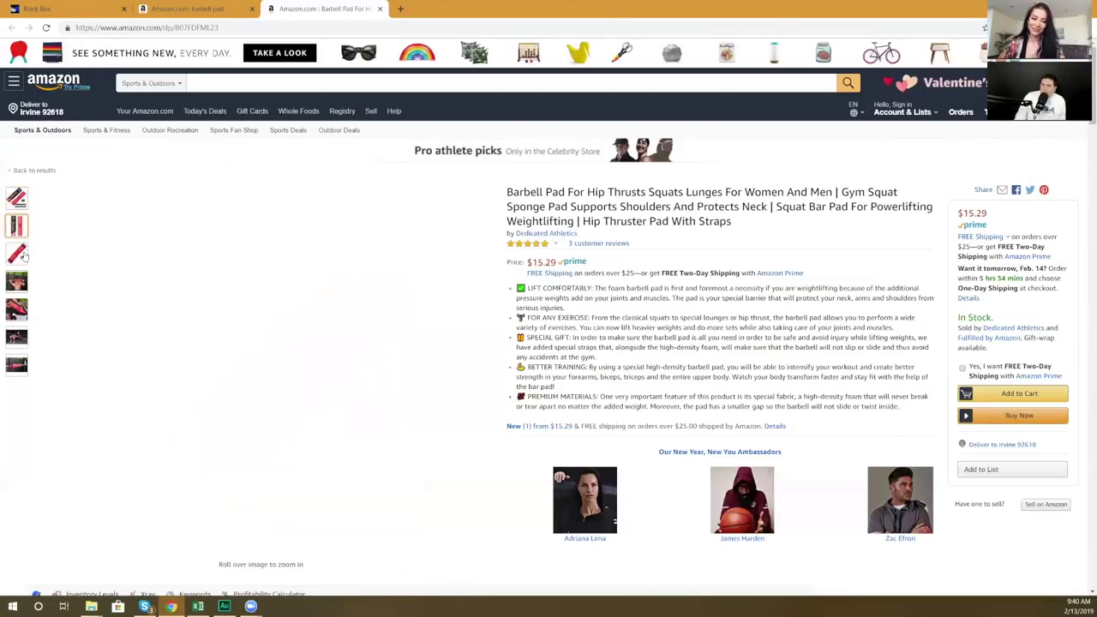
{"action": "mouse_move", "coordinate": [25, 289]}
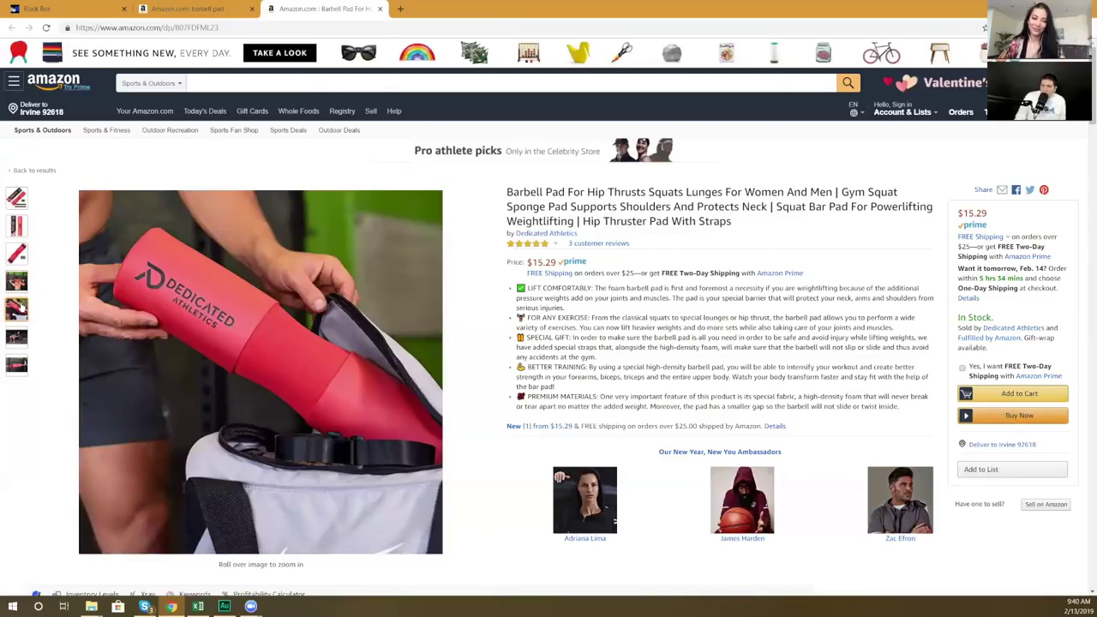
{"action": "mouse_move", "coordinate": [18, 339]}
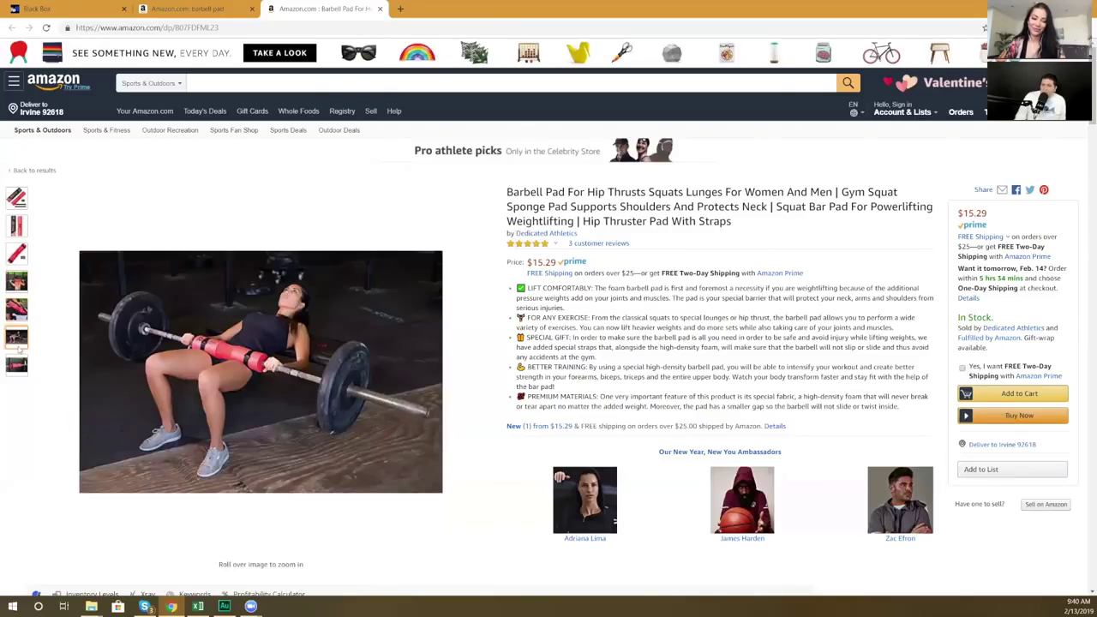
{"action": "mouse_move", "coordinate": [17, 367]}
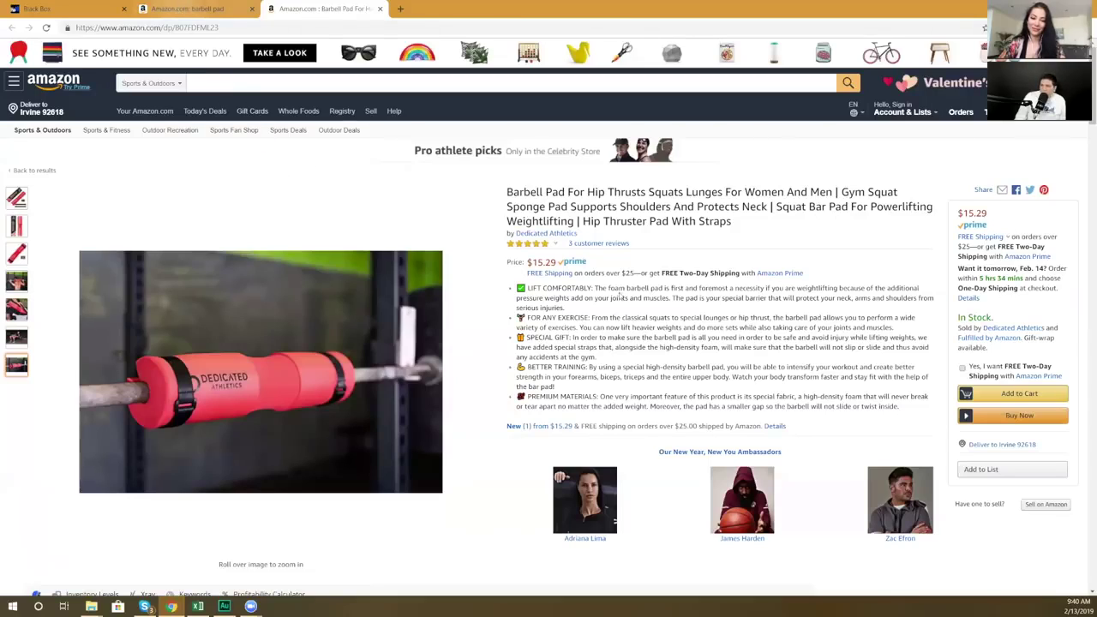
Open the Valeo barbell pad listing from row 44 of the Xray table and compare it with the Dedicated Athletics listing
{"action": "left_click", "coordinate": [59, 310]}
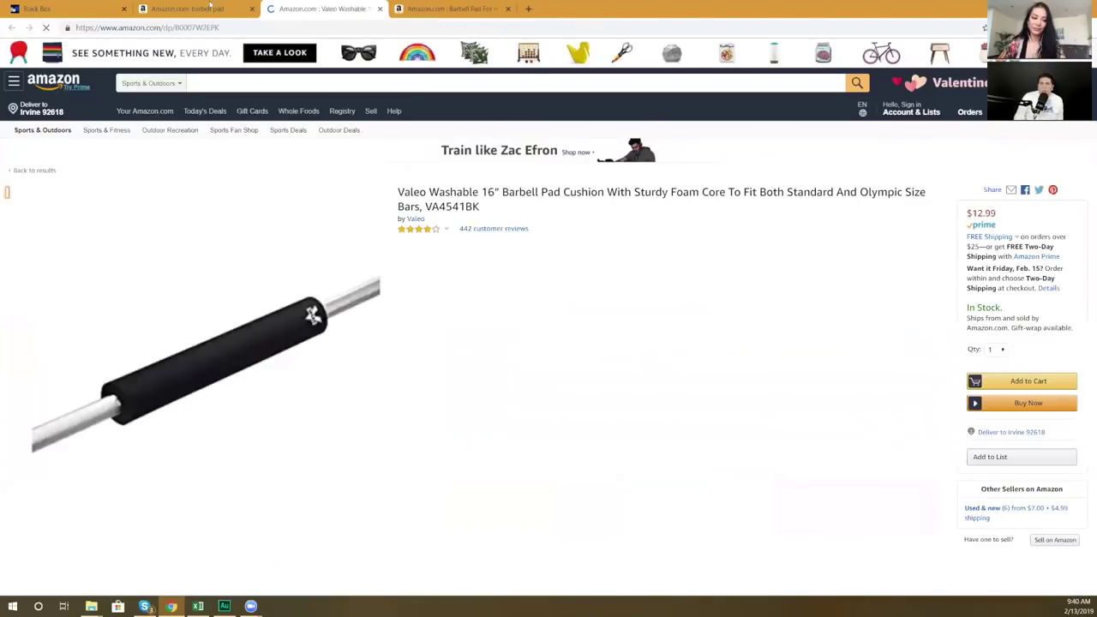
{"action": "left_click", "coordinate": [407, 8]}
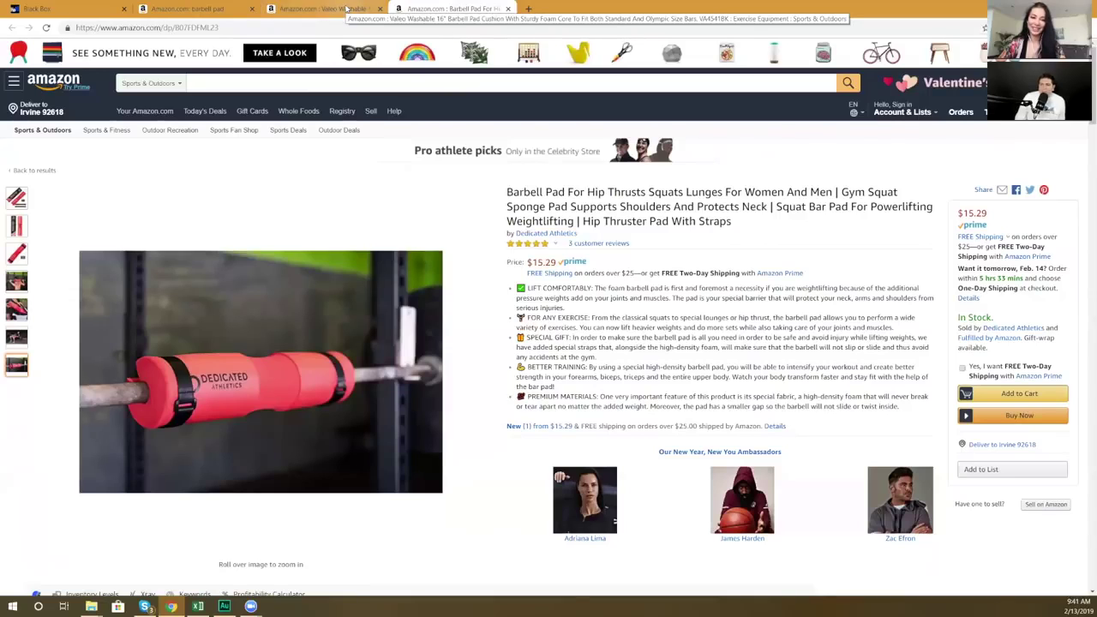
{"action": "left_click", "coordinate": [347, 9]}
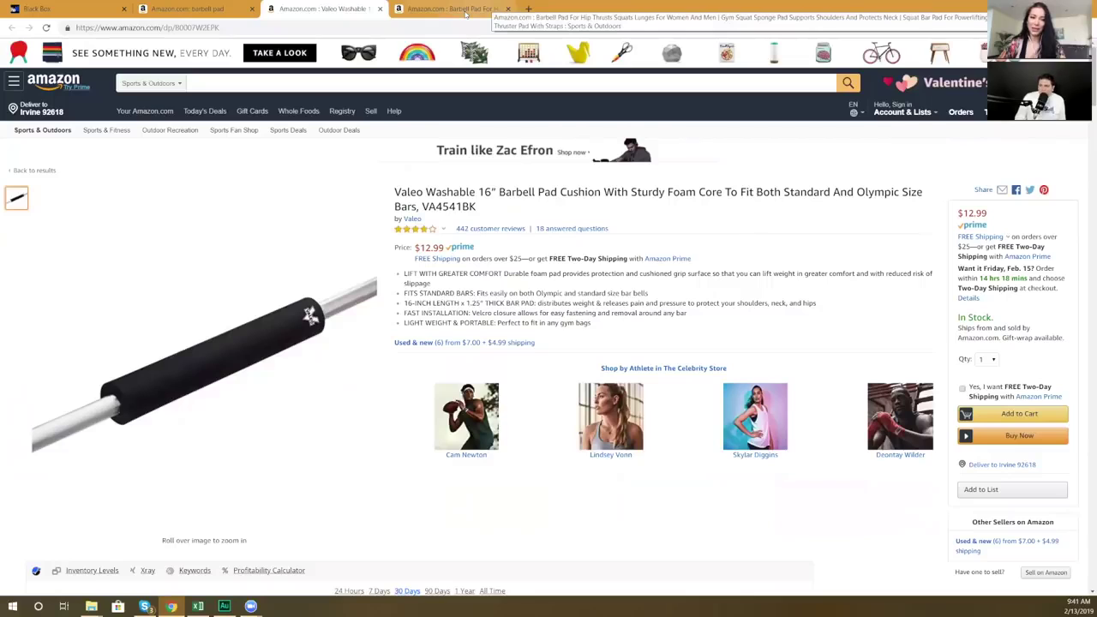
{"action": "left_click", "coordinate": [466, 9]}
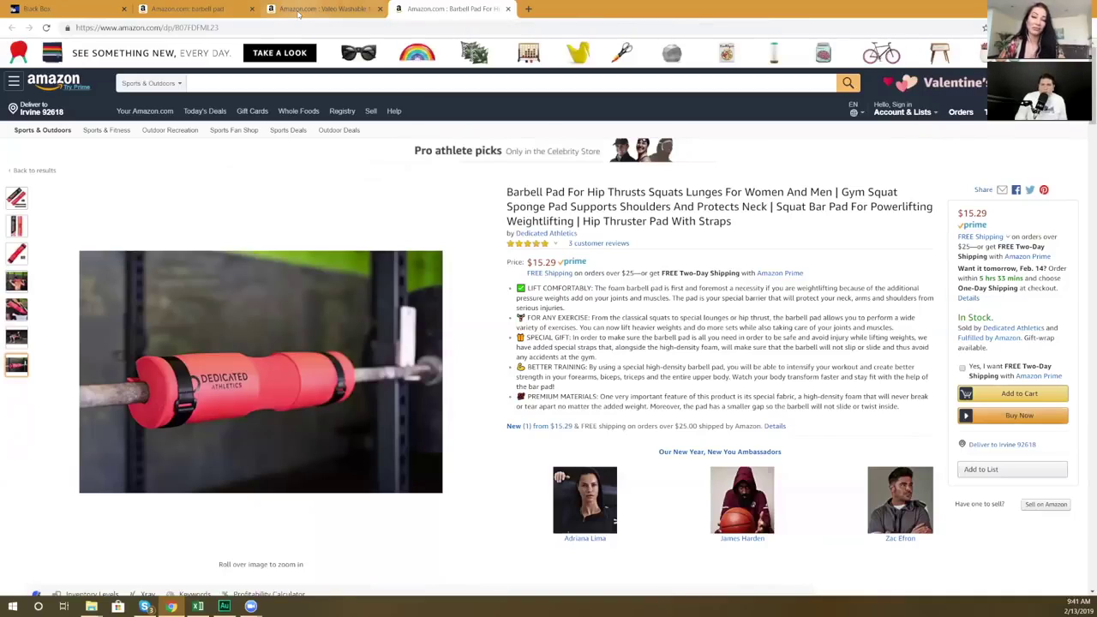
{"action": "left_click", "coordinate": [300, 10]}
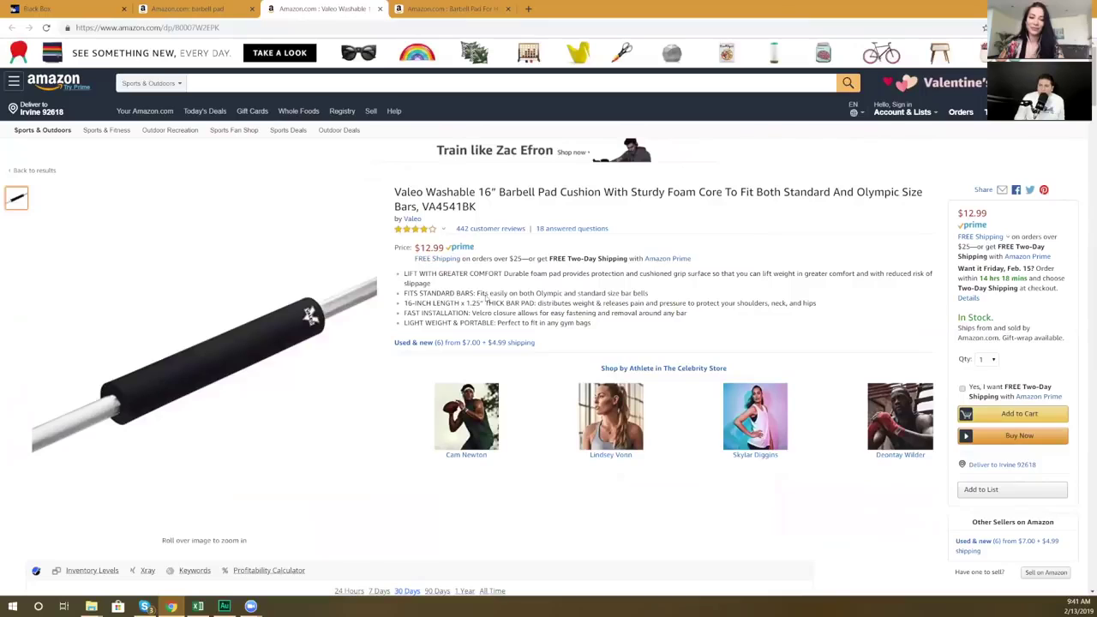
Examine the Valeo listing's revenue calculator, related products and product description
{"action": "scroll", "coordinate": [470, 298], "scroll_direction": "down", "scroll_amount": 1}
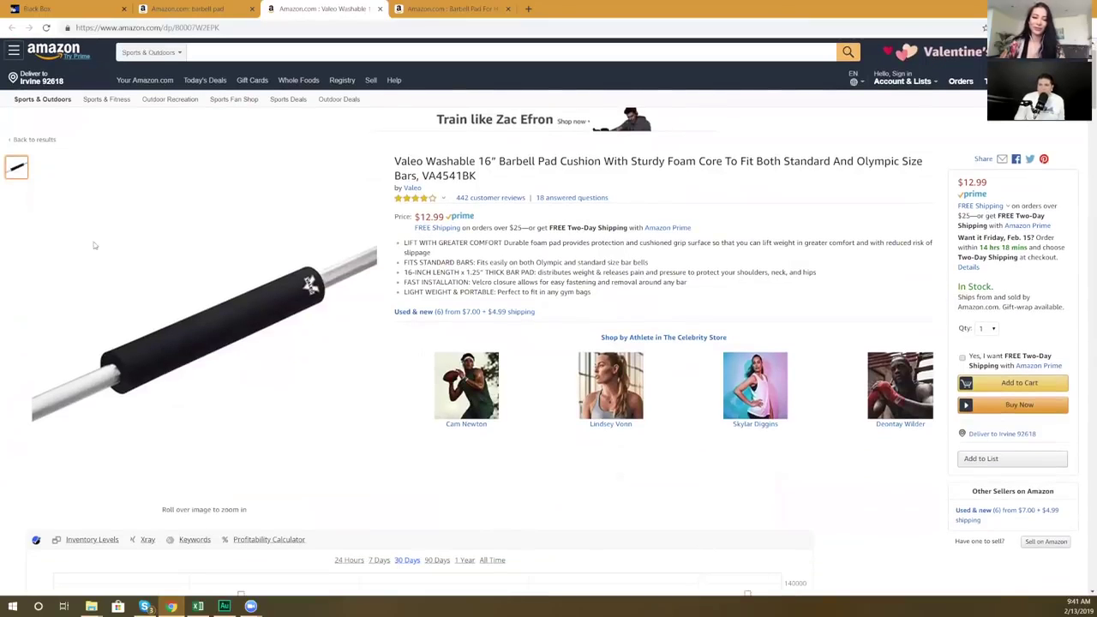
{"action": "scroll", "coordinate": [137, 261], "scroll_direction": "down", "scroll_amount": 1}
{"action": "scroll", "coordinate": [4, 224], "scroll_direction": "down", "scroll_amount": 6}
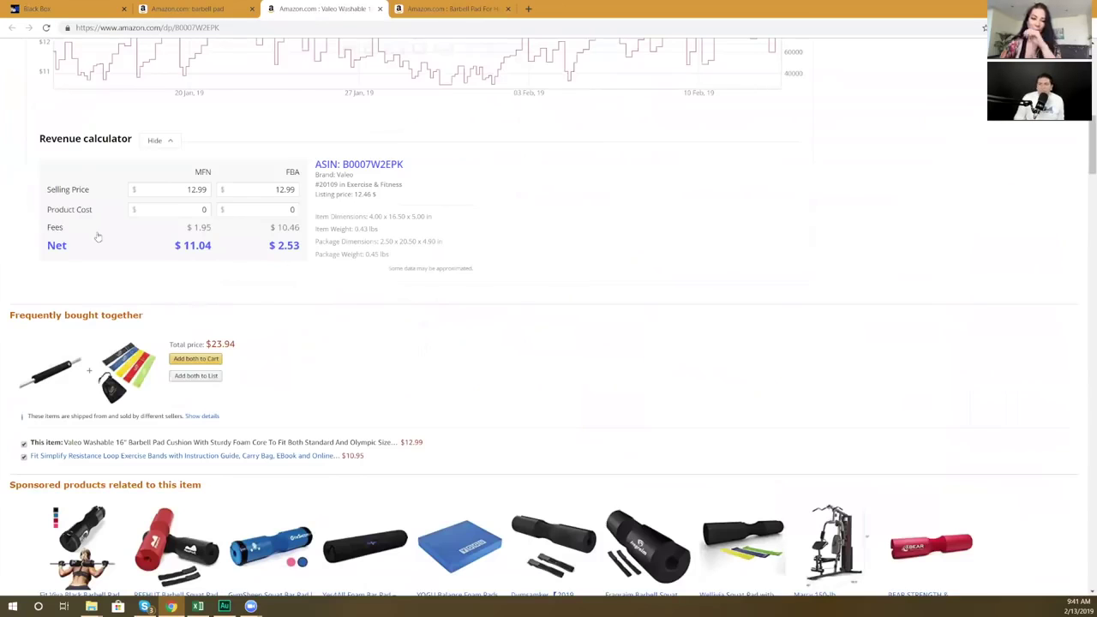
{"action": "scroll", "coordinate": [97, 237], "scroll_direction": "down", "scroll_amount": 5}
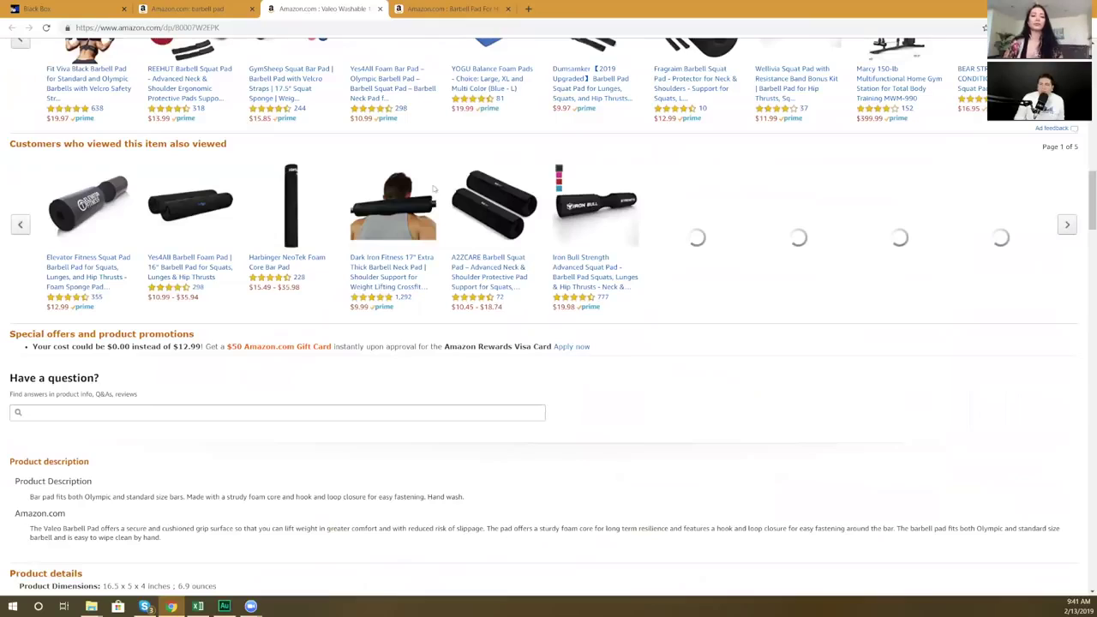
{"action": "key", "text": "Home"}
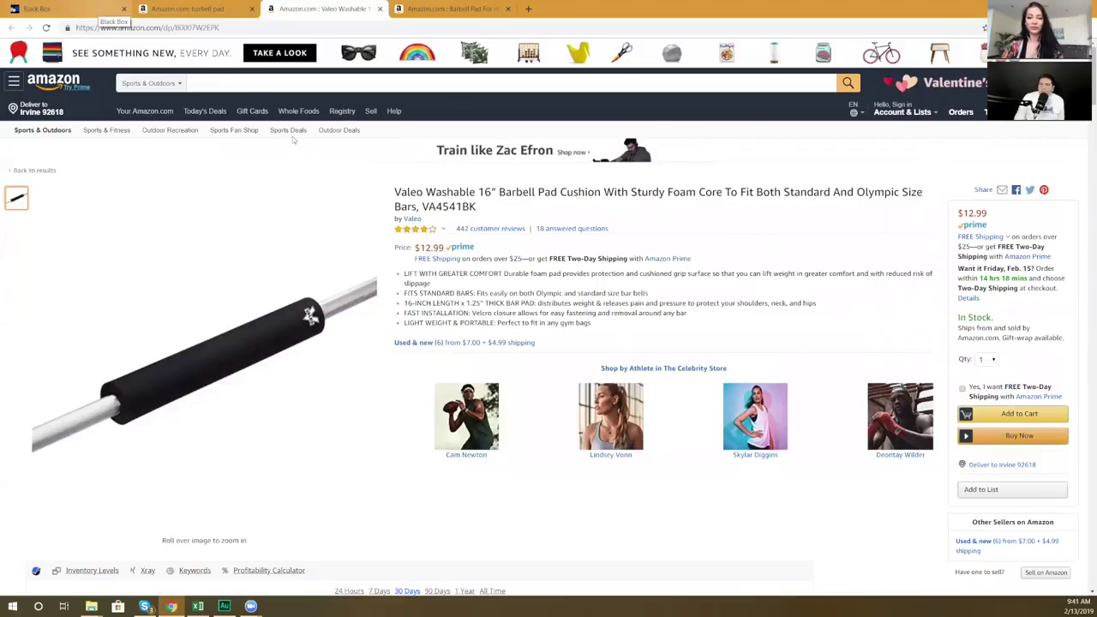
Return to the Black Box page, set the maximum number of images to 3, and run the product search
{"action": "left_click", "coordinate": [99, 12]}
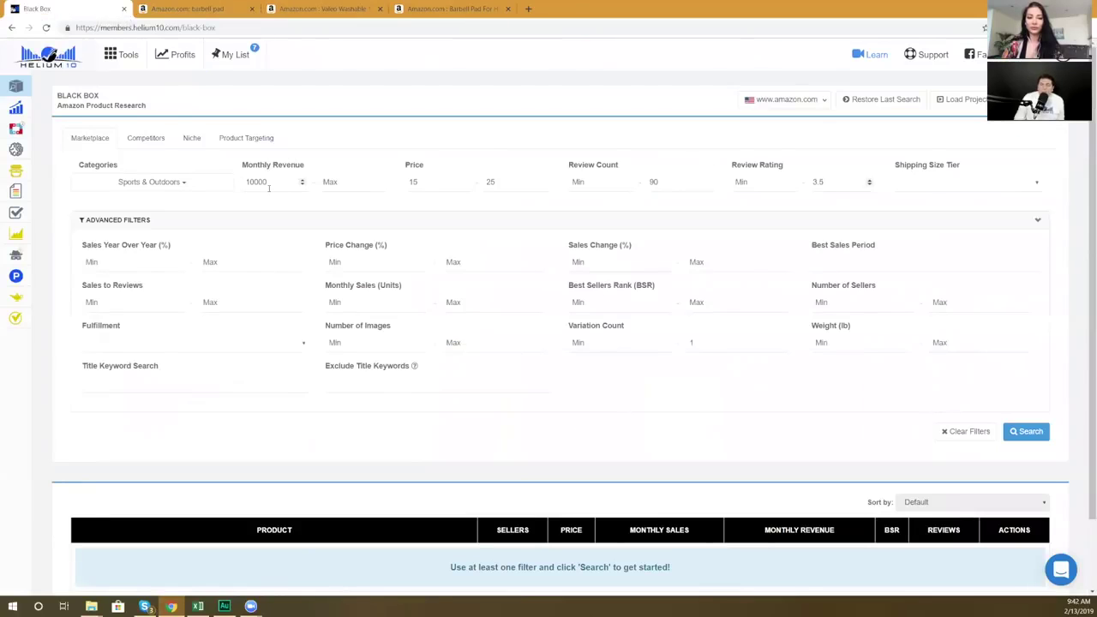
{"action": "left_click", "coordinate": [475, 342]}
{"action": "type", "text": "3"}
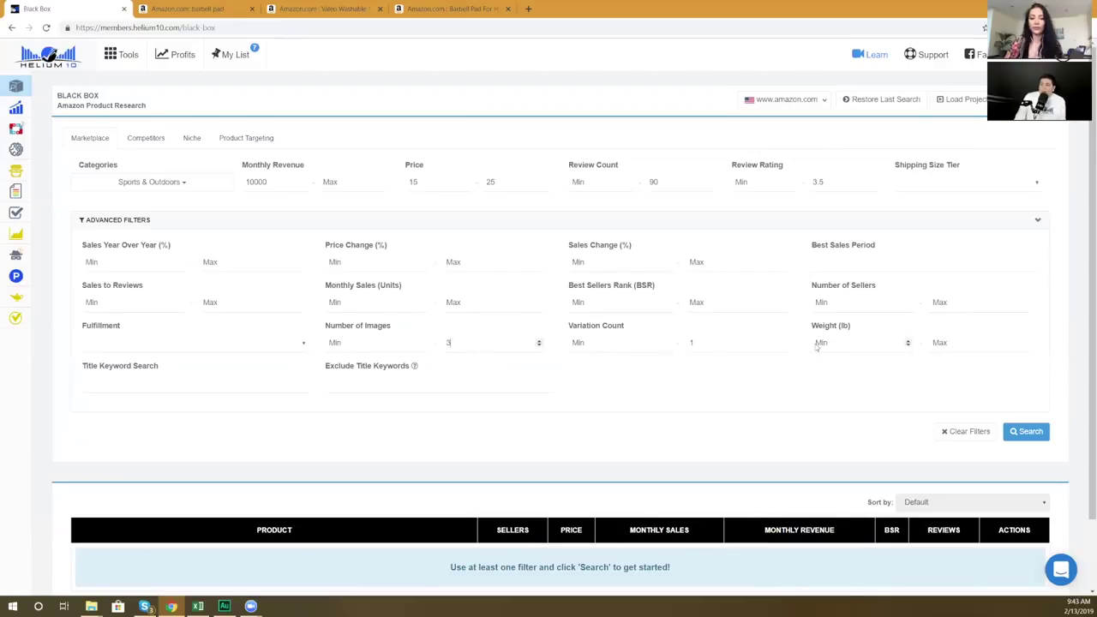
{"action": "left_click", "coordinate": [1029, 433]}
Examine the price, monthly sales, revenue and review figures of the products found by the Black Box search
{"action": "scroll", "coordinate": [787, 222], "scroll_direction": "up", "scroll_amount": 1}
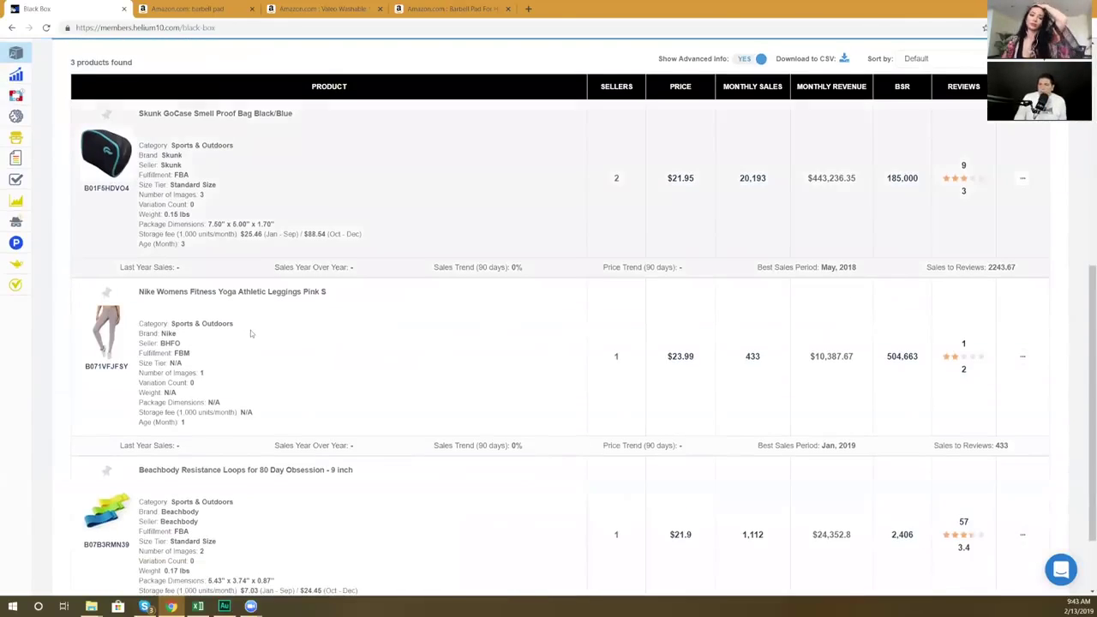
{"action": "scroll", "coordinate": [251, 335], "scroll_direction": "up", "scroll_amount": 4}
{"action": "scroll", "coordinate": [291, 335], "scroll_direction": "up", "scroll_amount": 1}
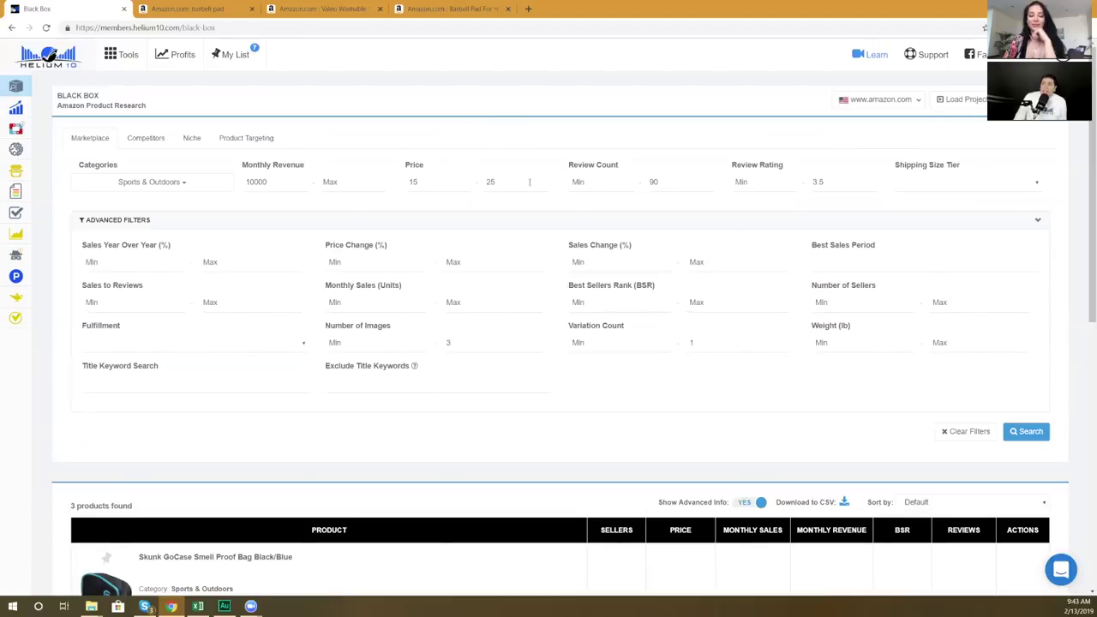
{"action": "scroll", "coordinate": [750, 236], "scroll_direction": "down", "scroll_amount": 5}
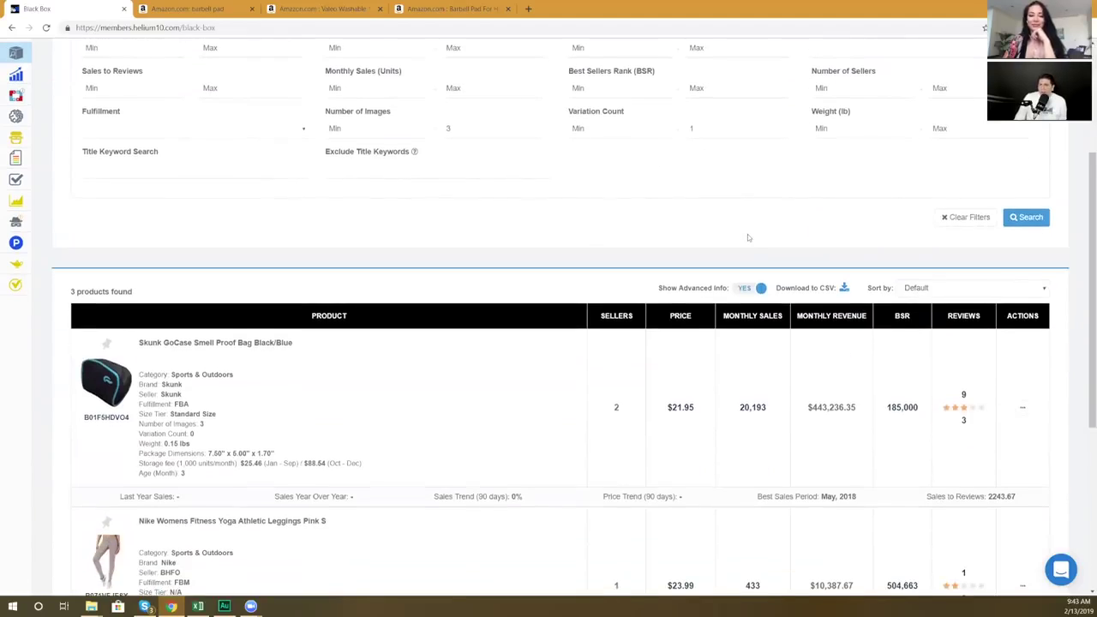
{"action": "scroll", "coordinate": [747, 237], "scroll_direction": "down", "scroll_amount": 4}
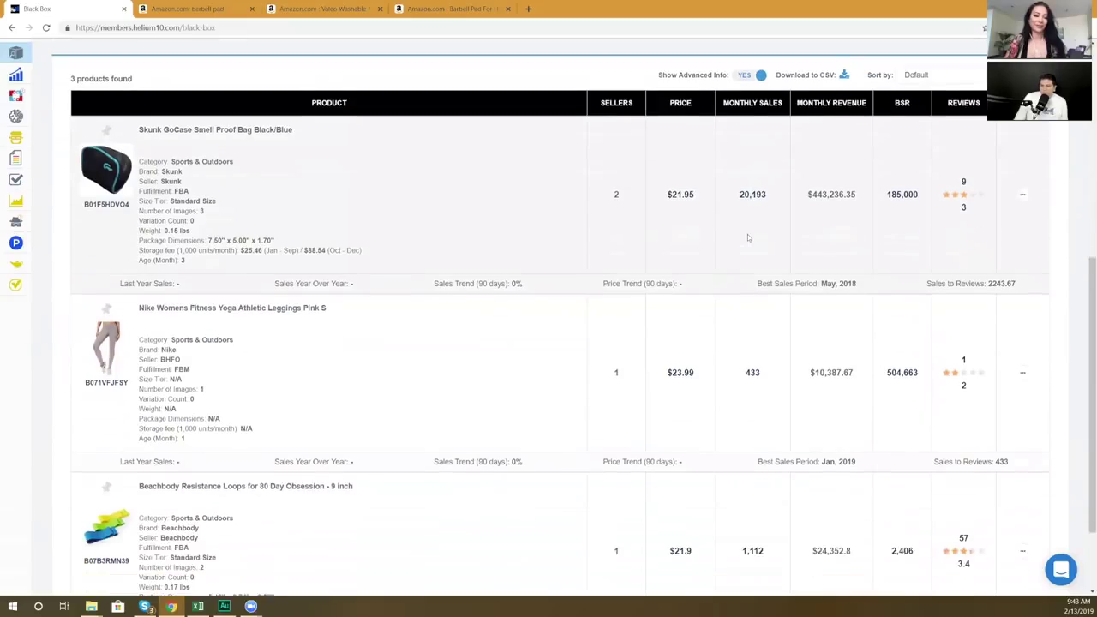
{"action": "scroll", "coordinate": [747, 237], "scroll_direction": "down", "scroll_amount": 1}
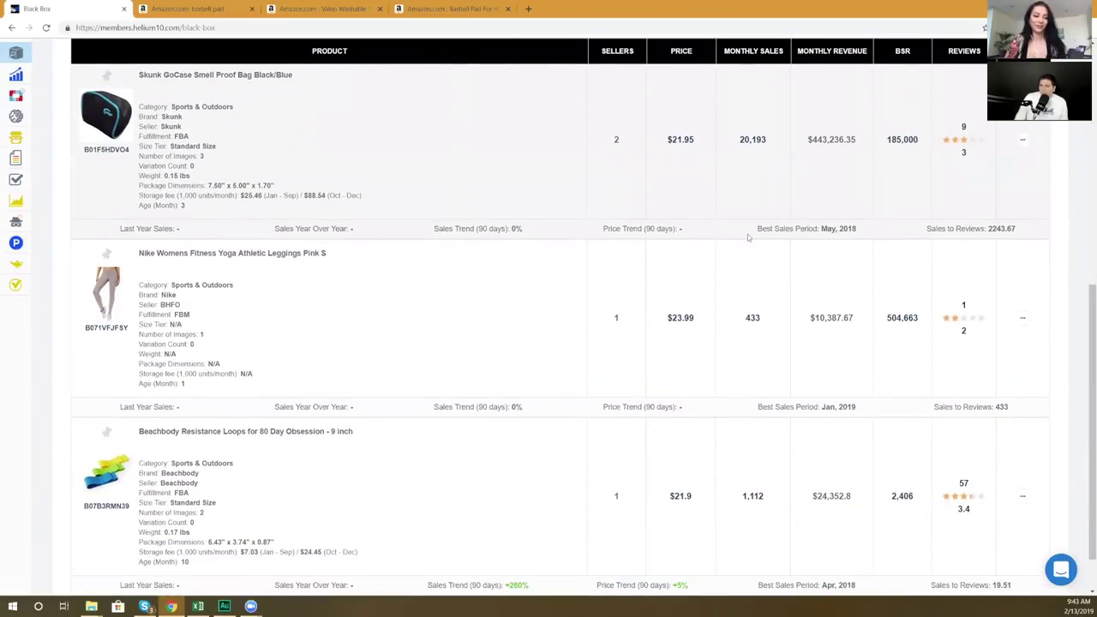
{"action": "scroll", "coordinate": [747, 236], "scroll_direction": "up", "scroll_amount": 1}
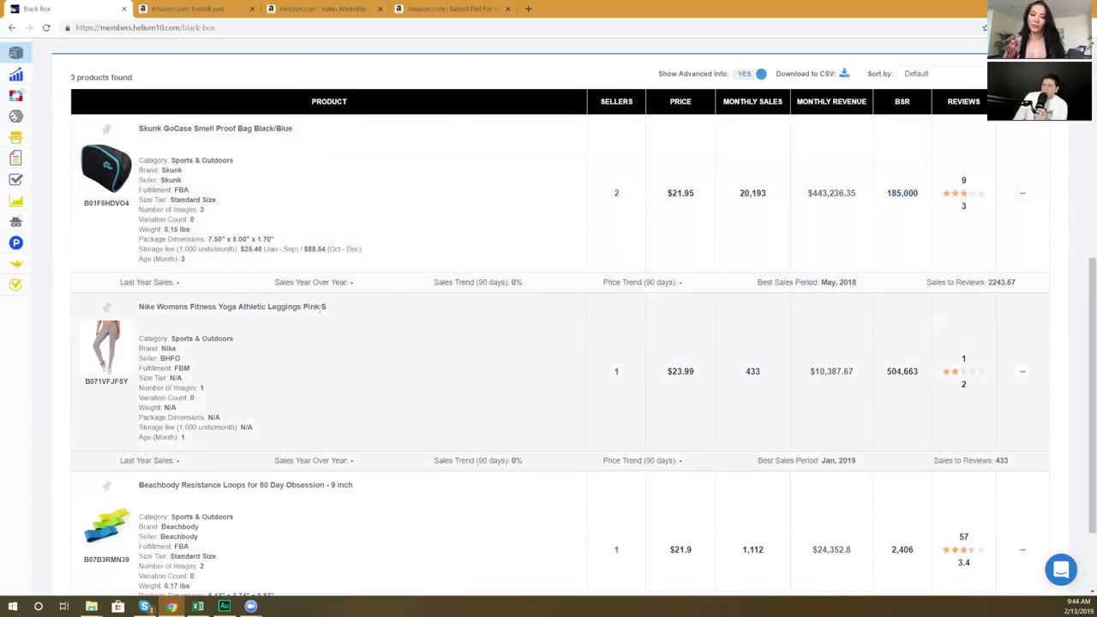
{"action": "scroll", "coordinate": [325, 317], "scroll_direction": "down", "scroll_amount": 2}
{"action": "scroll", "coordinate": [303, 334], "scroll_direction": "down", "scroll_amount": 1}
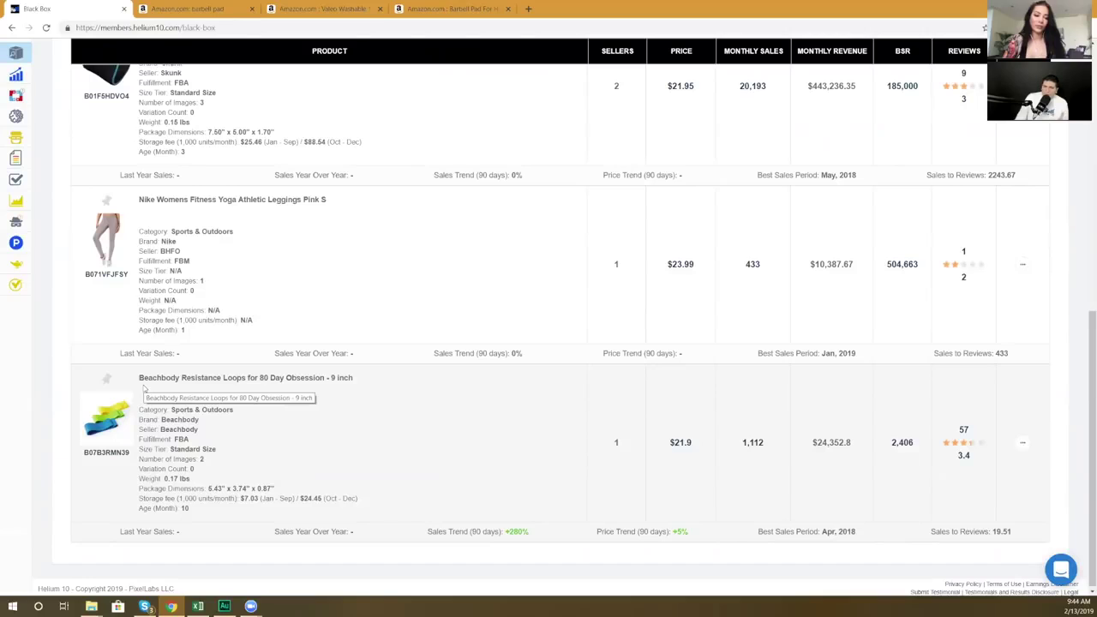
Check the maximum image count filter against the number of images listed for each product found
{"action": "scroll", "coordinate": [144, 390], "scroll_direction": "up", "scroll_amount": 6}
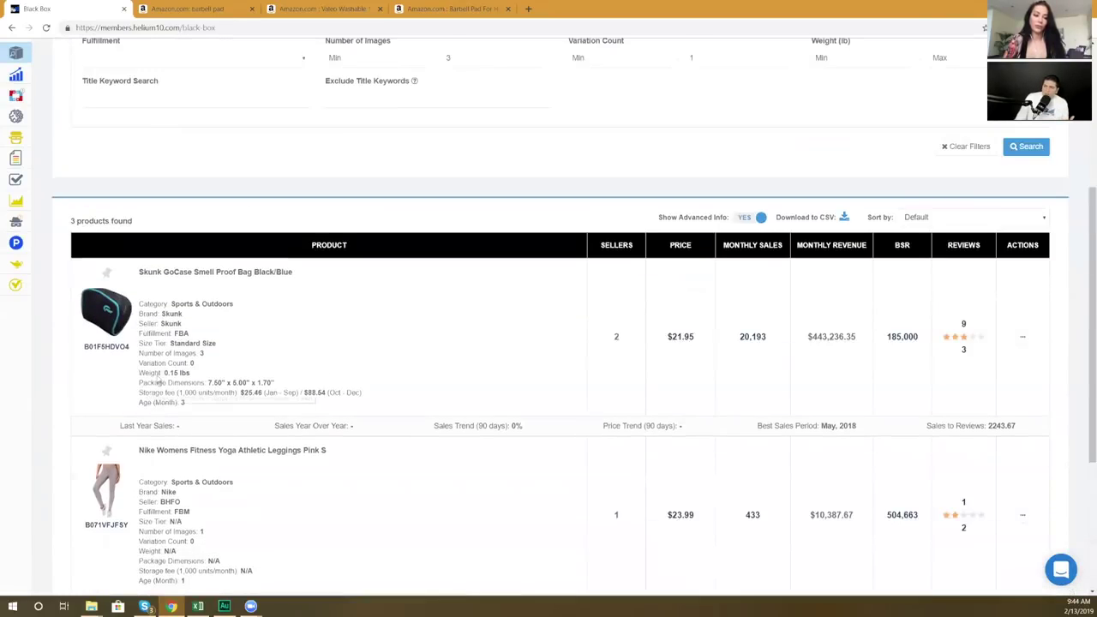
{"action": "scroll", "coordinate": [646, 117], "scroll_direction": "up", "scroll_amount": 2}
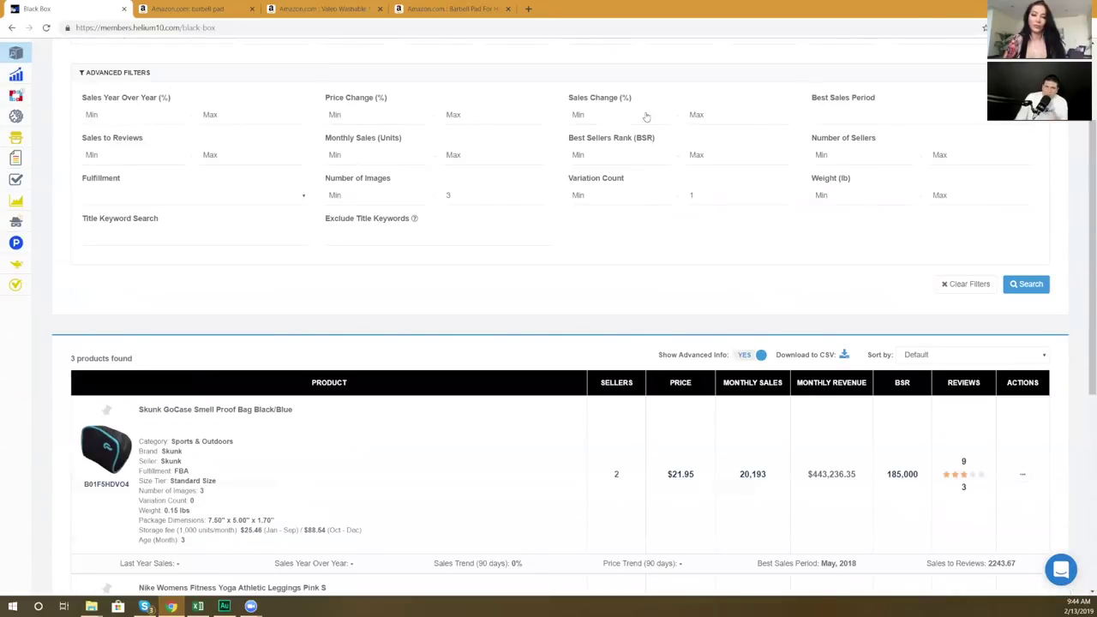
{"action": "scroll", "coordinate": [463, 215], "scroll_direction": "up", "scroll_amount": 1}
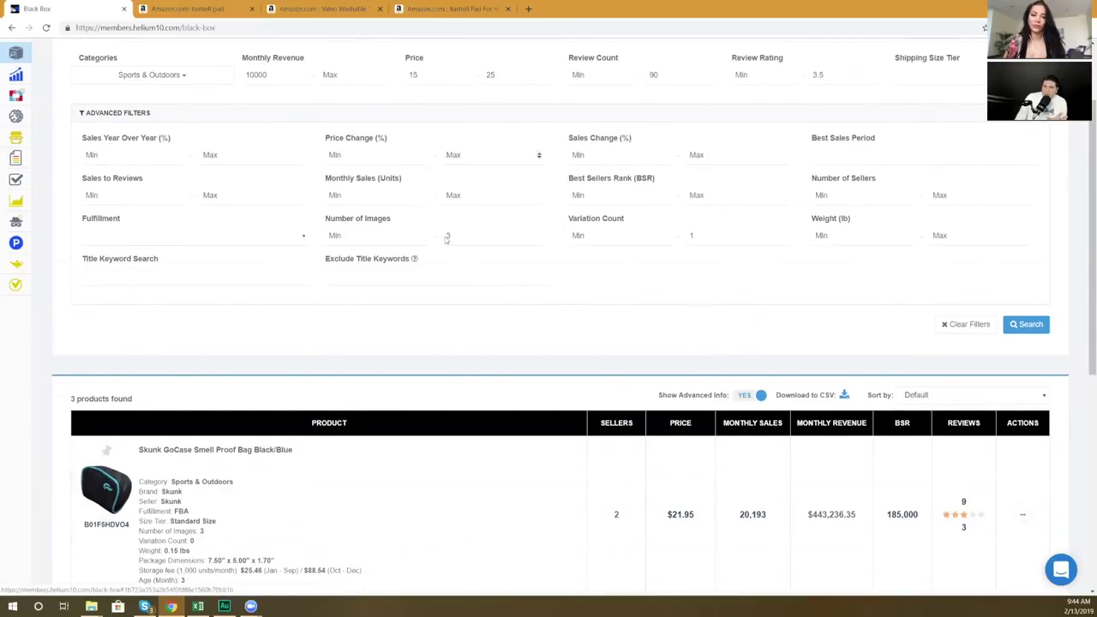
{"action": "scroll", "coordinate": [445, 236], "scroll_direction": "down", "scroll_amount": 5}
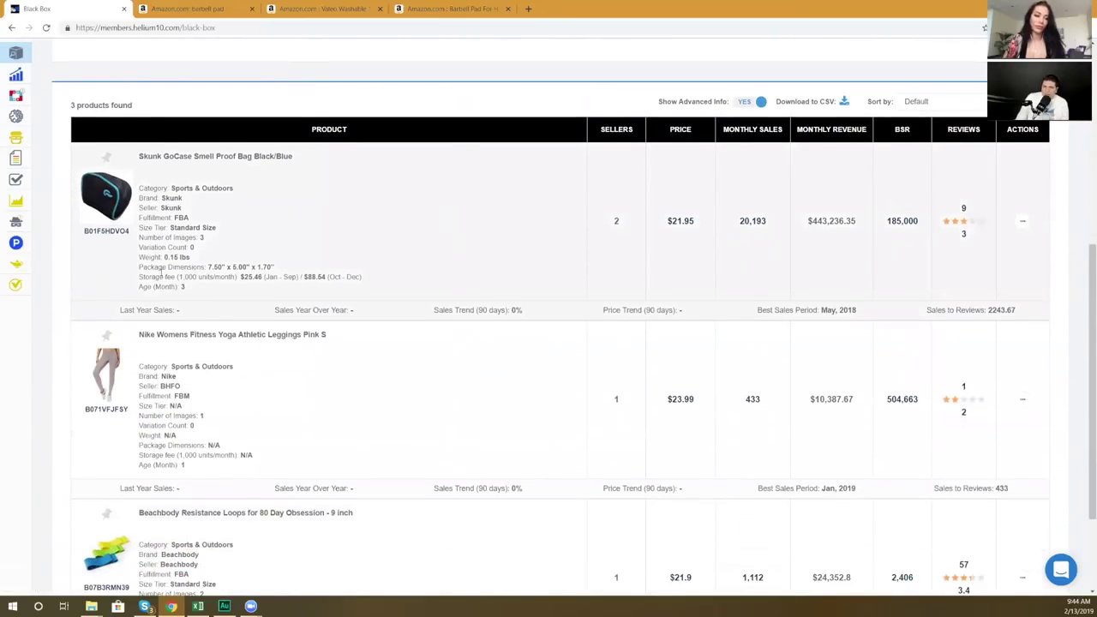
{"action": "scroll", "coordinate": [160, 272], "scroll_direction": "down", "scroll_amount": 1}
{"action": "scroll", "coordinate": [247, 399], "scroll_direction": "down", "scroll_amount": 2}
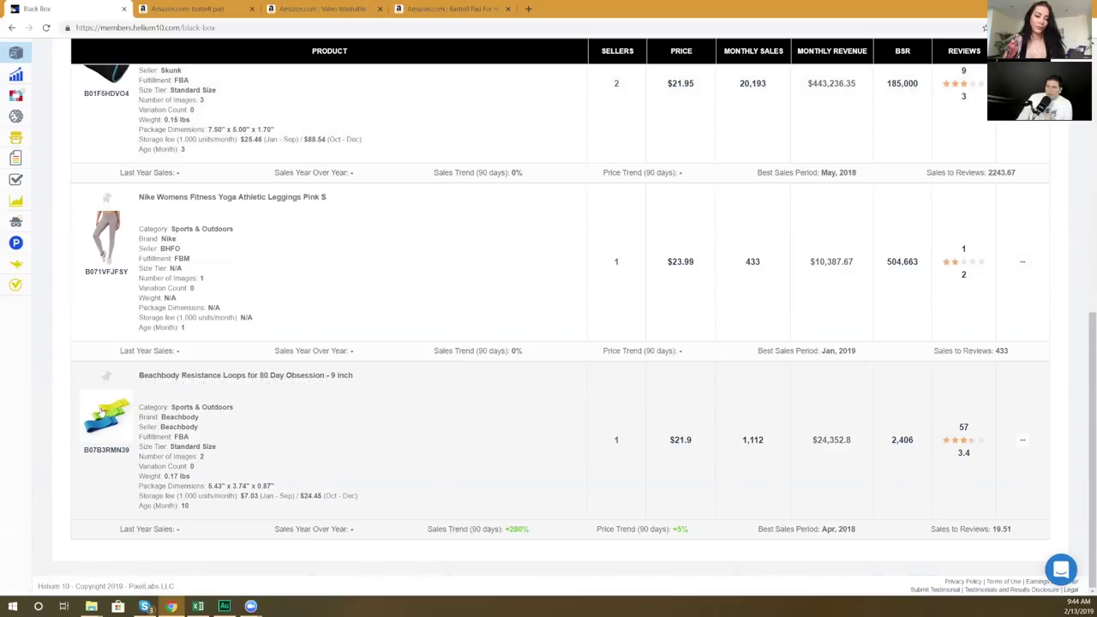
Open the Amazon listing for the Beachbody Resistance Loops and check its star rating and bullet points
{"action": "left_click", "coordinate": [104, 414]}
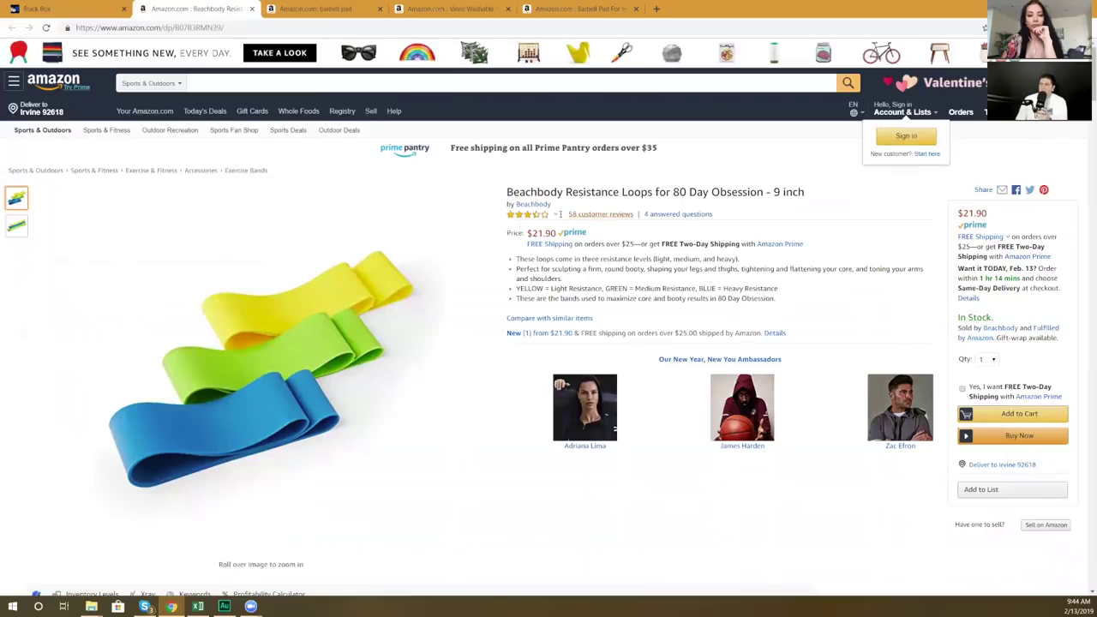
{"action": "mouse_move", "coordinate": [549, 215]}
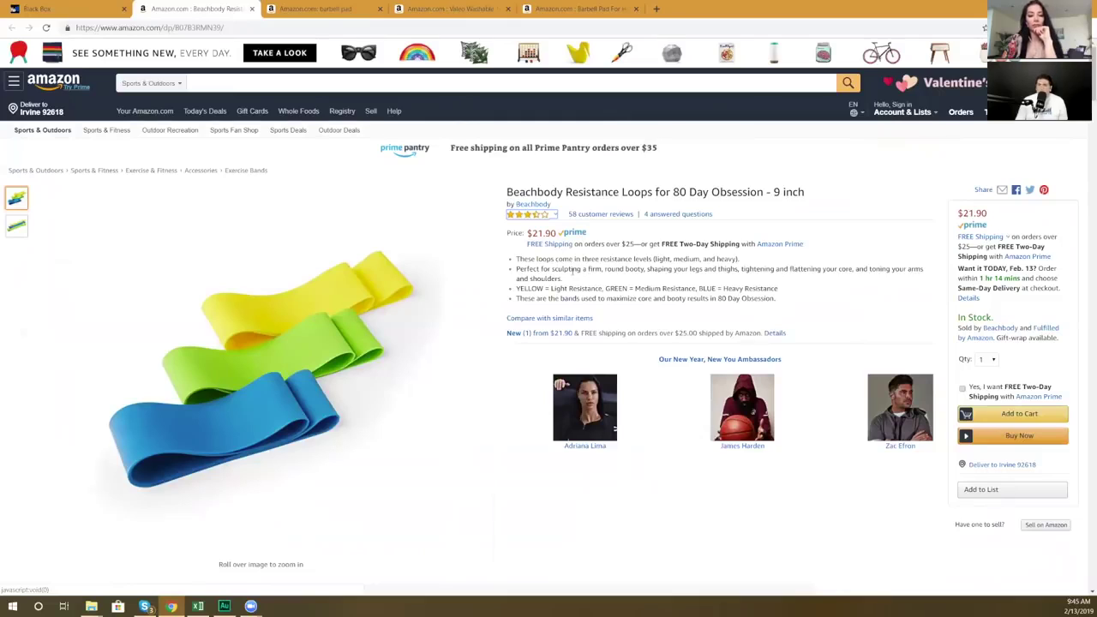
{"action": "left_click_drag", "start_coordinate": [782, 303], "coordinate": [516, 259]}
Examine the Beachbody listing's main image, price history chart, revenue calculator, related products and product description
{"action": "scroll", "coordinate": [345, 291], "scroll_direction": "down", "scroll_amount": 2}
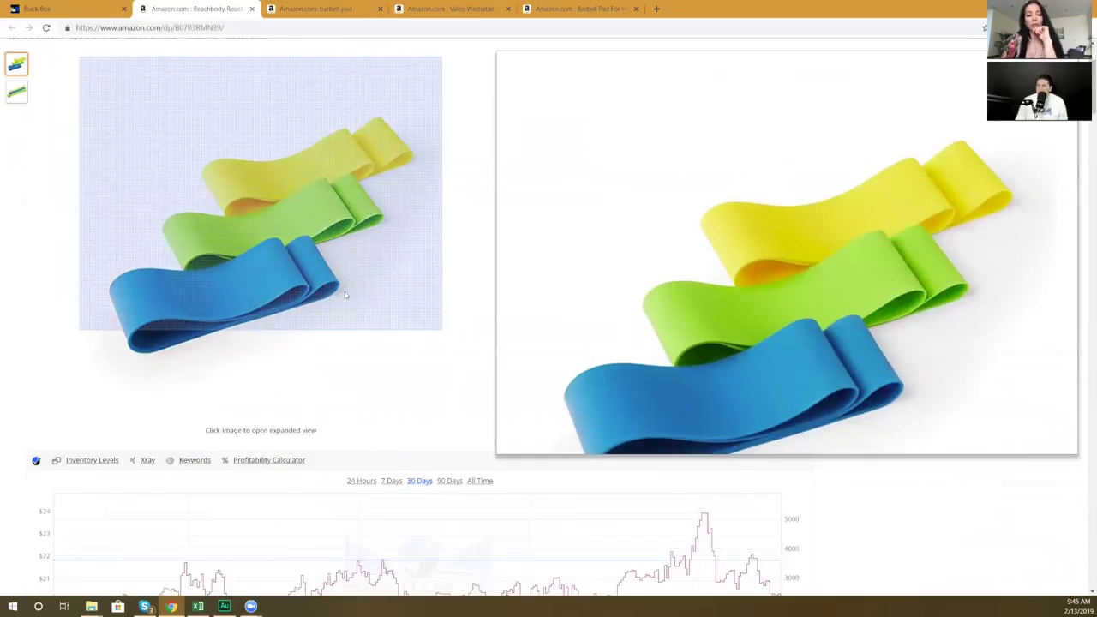
{"action": "scroll", "coordinate": [344, 291], "scroll_direction": "down", "scroll_amount": 2}
{"action": "scroll", "coordinate": [345, 295], "scroll_direction": "down", "scroll_amount": 3}
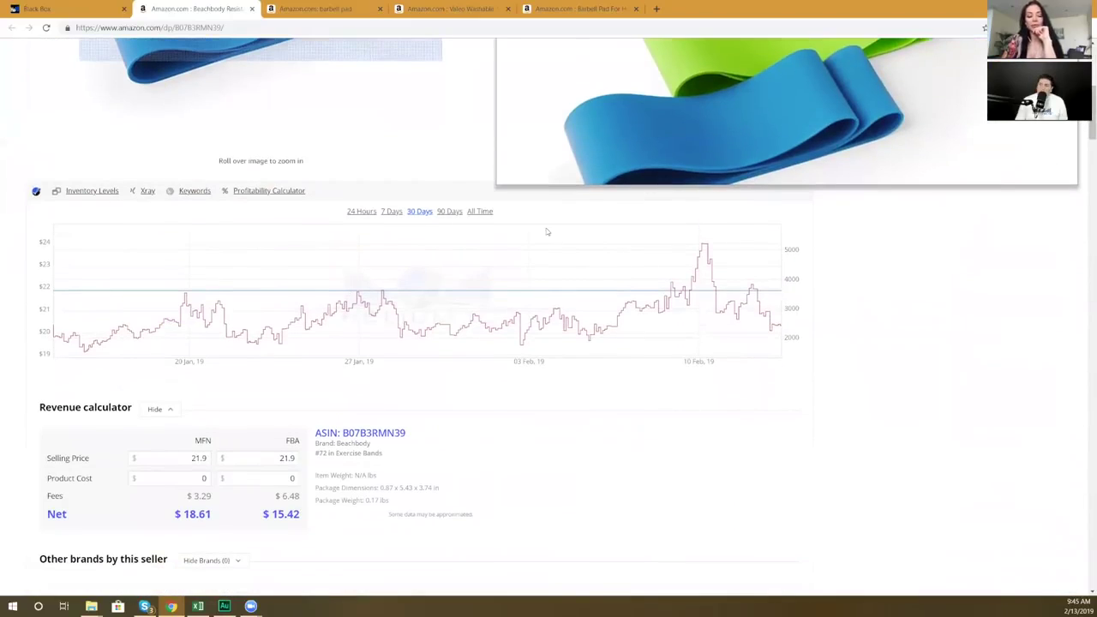
{"action": "scroll", "coordinate": [526, 237], "scroll_direction": "down", "scroll_amount": 5}
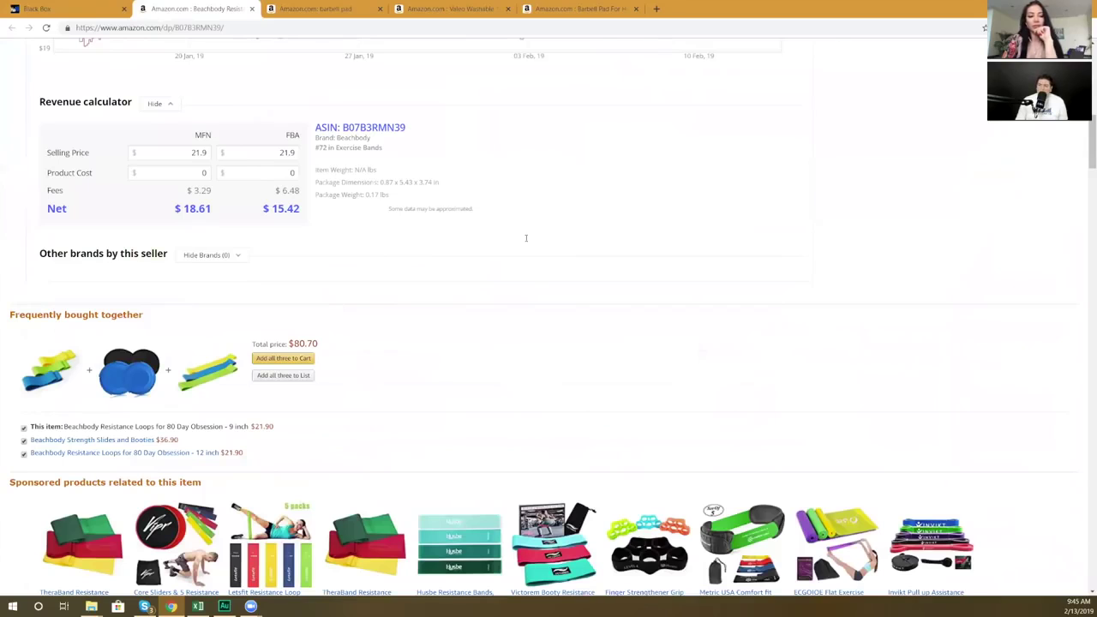
{"action": "scroll", "coordinate": [526, 238], "scroll_direction": "down", "scroll_amount": 5}
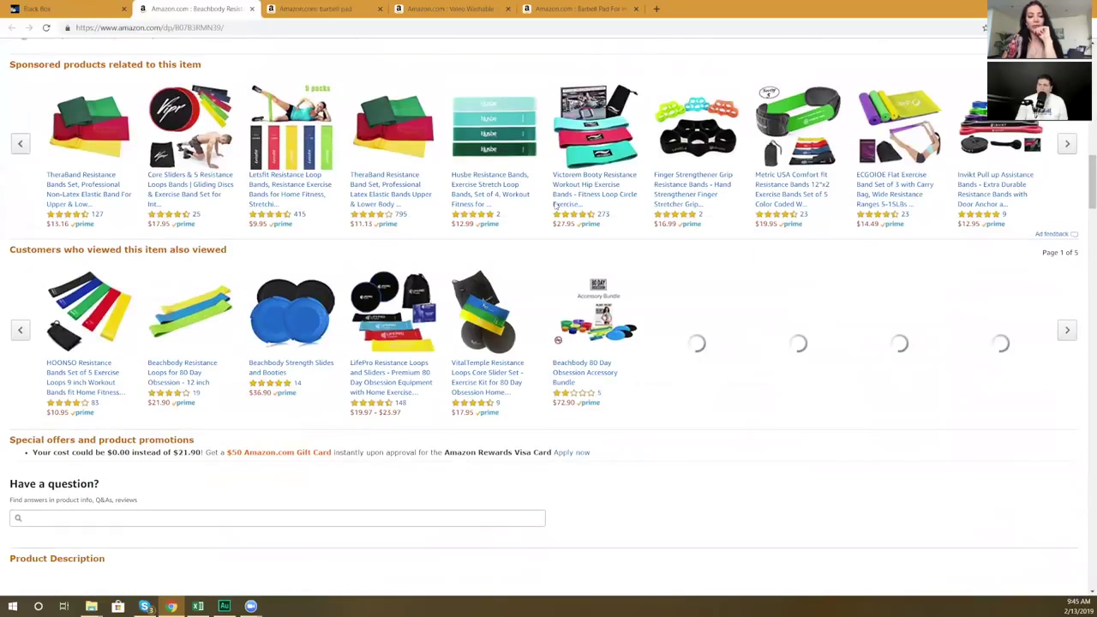
{"action": "scroll", "coordinate": [555, 203], "scroll_direction": "down", "scroll_amount": 6}
{"action": "scroll", "coordinate": [555, 203], "scroll_direction": "up", "scroll_amount": 2}
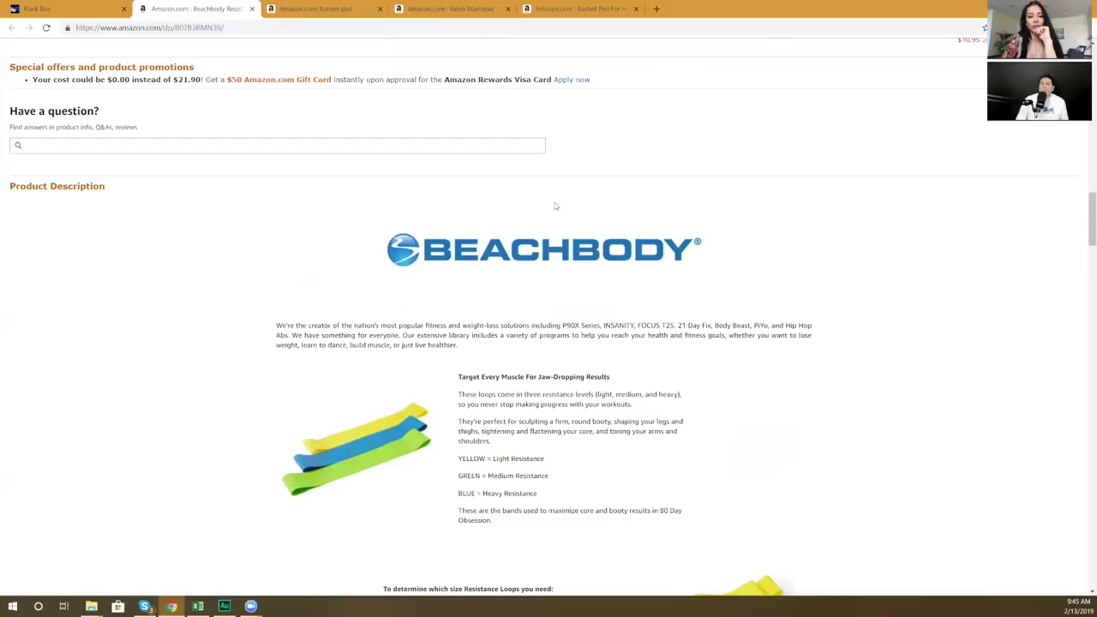
{"action": "scroll", "coordinate": [555, 207], "scroll_direction": "up", "scroll_amount": 3}
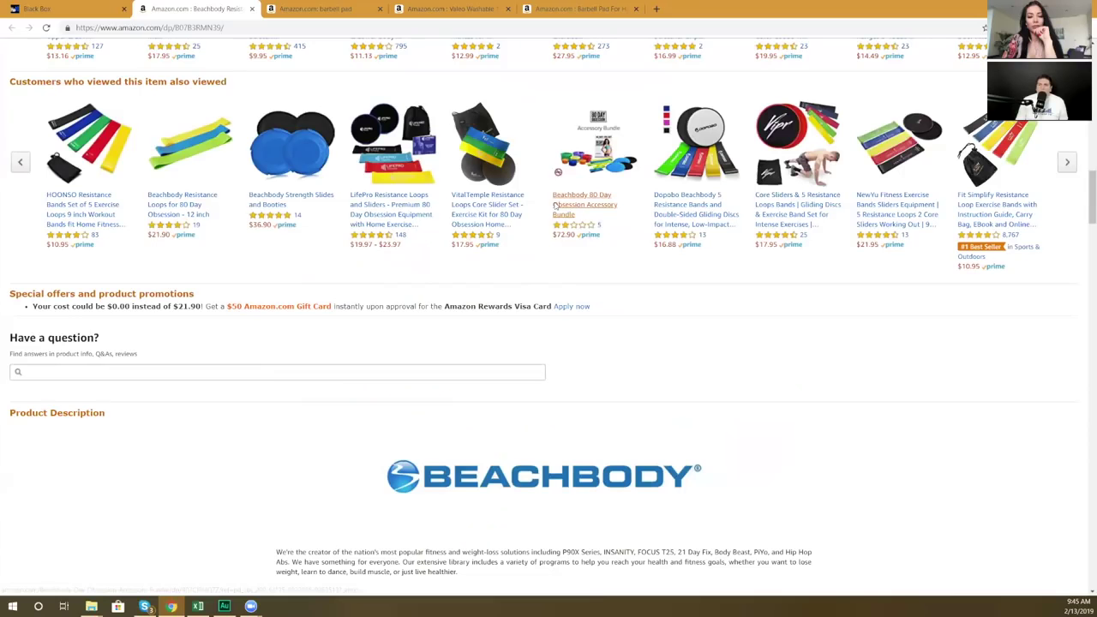
Copy the ASIN B07B3RMN39 from the web address of the Beachbody Resistance Loops listing
{"action": "scroll", "coordinate": [556, 206], "scroll_direction": "up", "scroll_amount": 6}
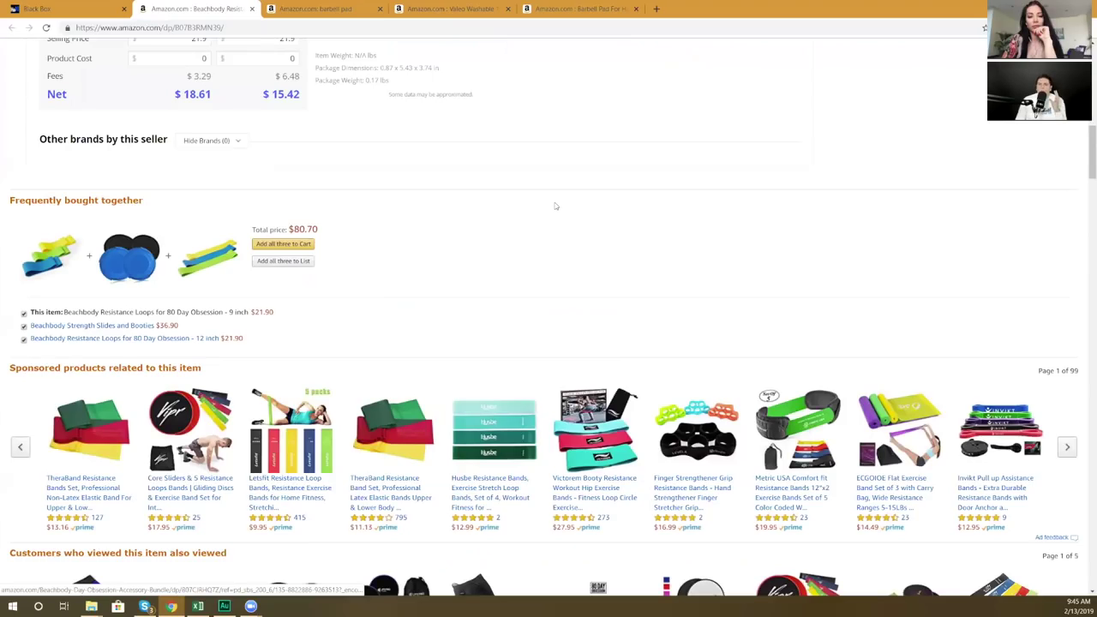
{"action": "scroll", "coordinate": [556, 206], "scroll_direction": "up", "scroll_amount": 10}
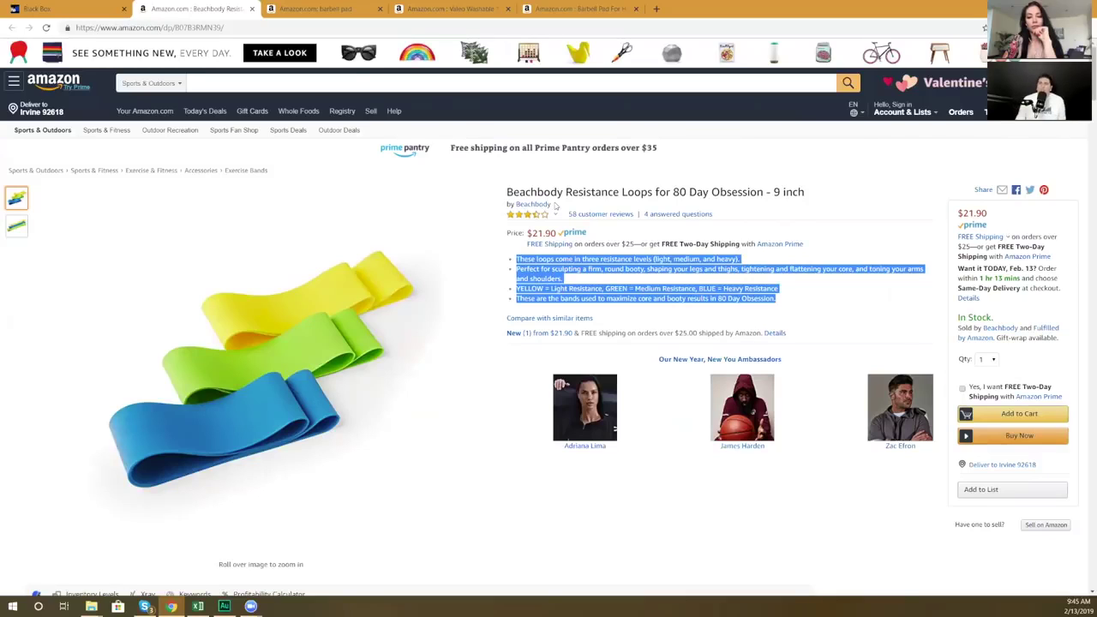
{"action": "left_click", "coordinate": [210, 28]}
{"action": "left_click_drag", "start_coordinate": [223, 27], "coordinate": [176, 28]}
{"action": "right_click", "coordinate": [192, 27]}
{"action": "left_click", "coordinate": [214, 71]}
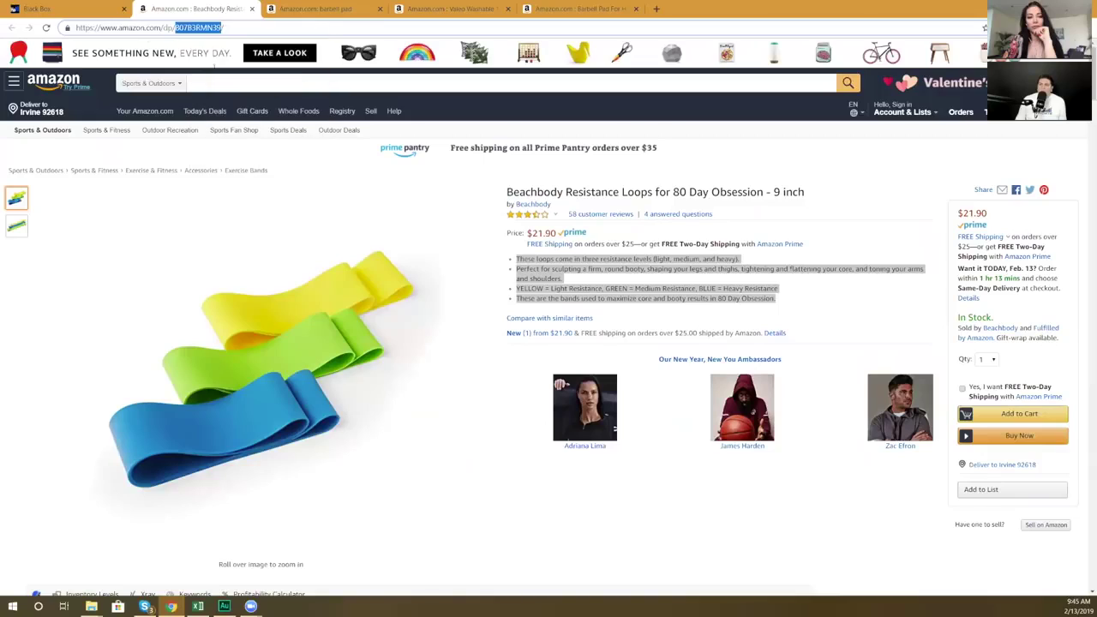
Open the Cerebro reverse ASIN lookup in a new browser tab from the Helium 10 Black Box page
{"action": "left_click", "coordinate": [51, 8]}
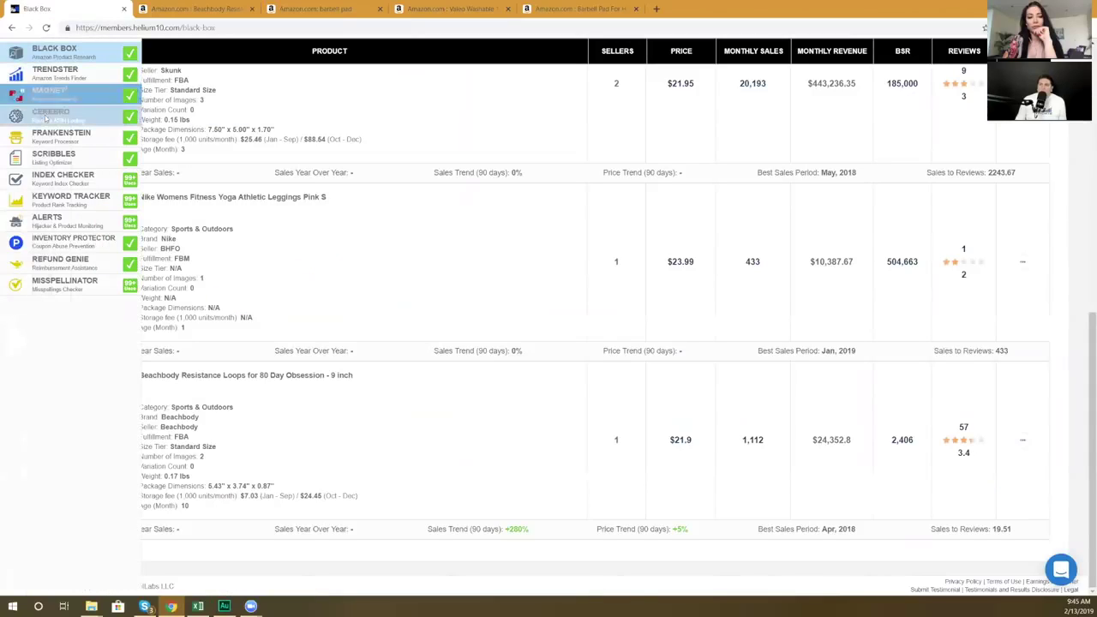
{"action": "right_click", "coordinate": [45, 118]}
{"action": "left_click", "coordinate": [95, 124]}
{"action": "left_click", "coordinate": [325, 9]}
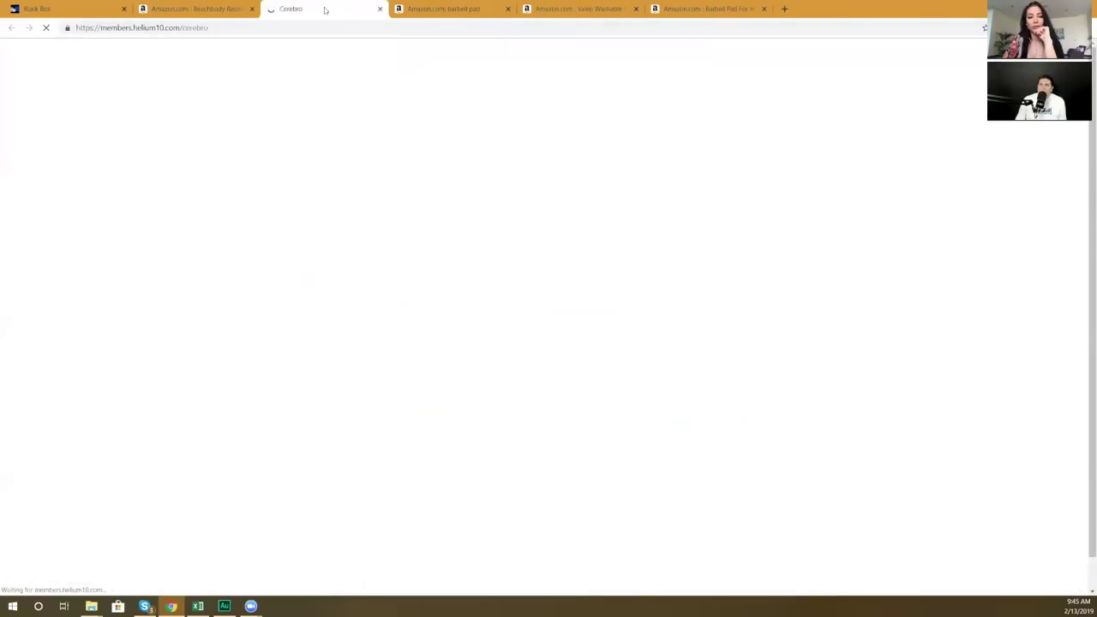
{"action": "left_click", "coordinate": [103, 135]}
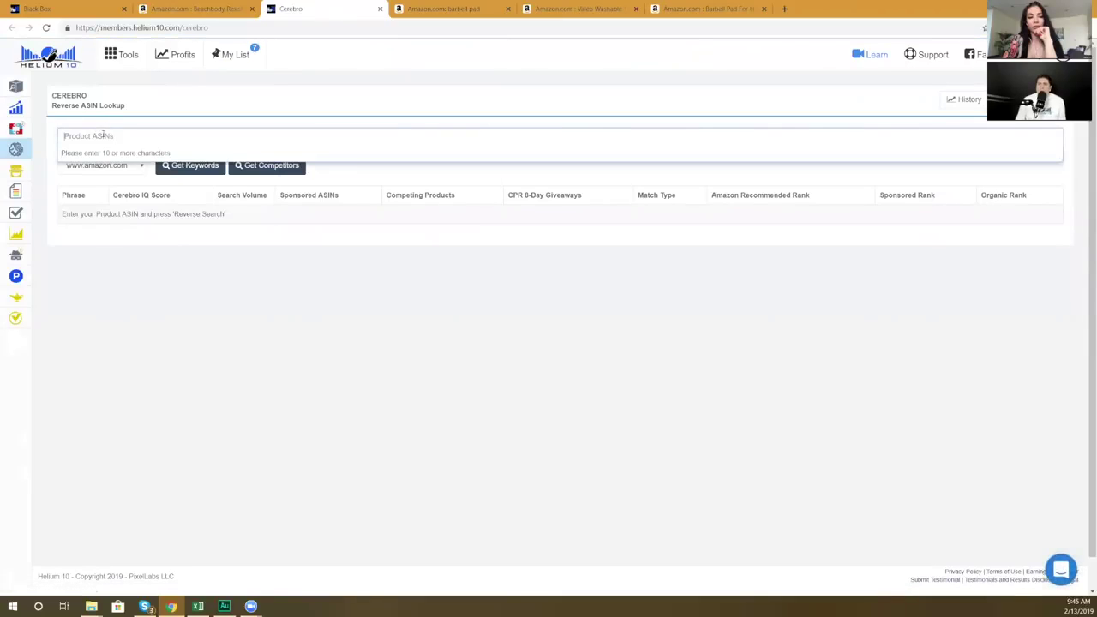
{"action": "right_click", "coordinate": [103, 136]}
{"action": "left_click", "coordinate": [128, 215]}
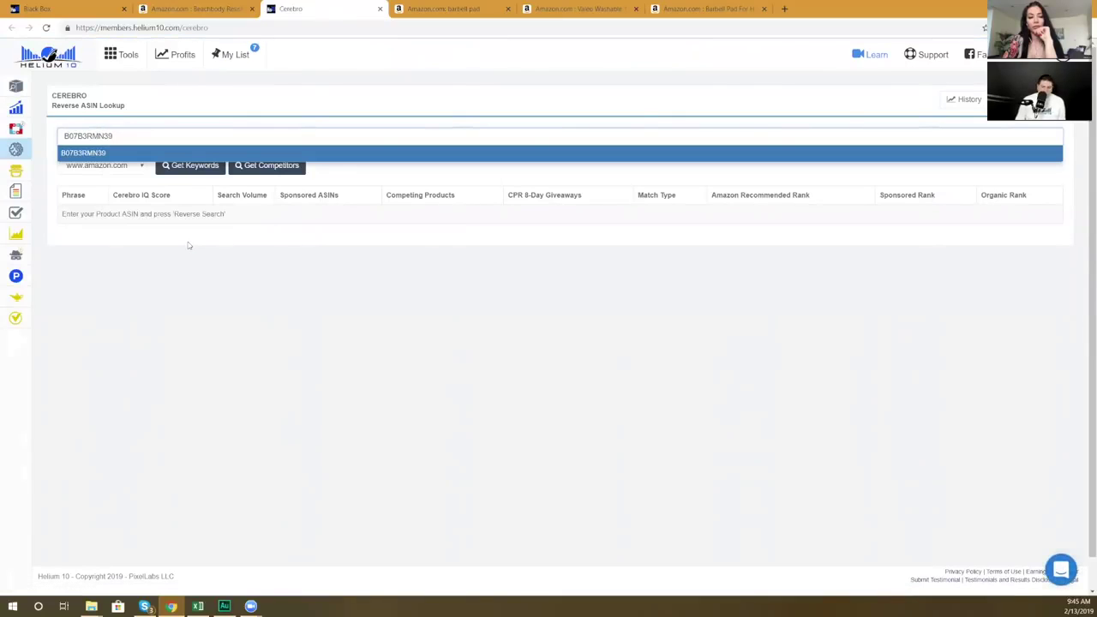
{"action": "key", "text": "Return"}
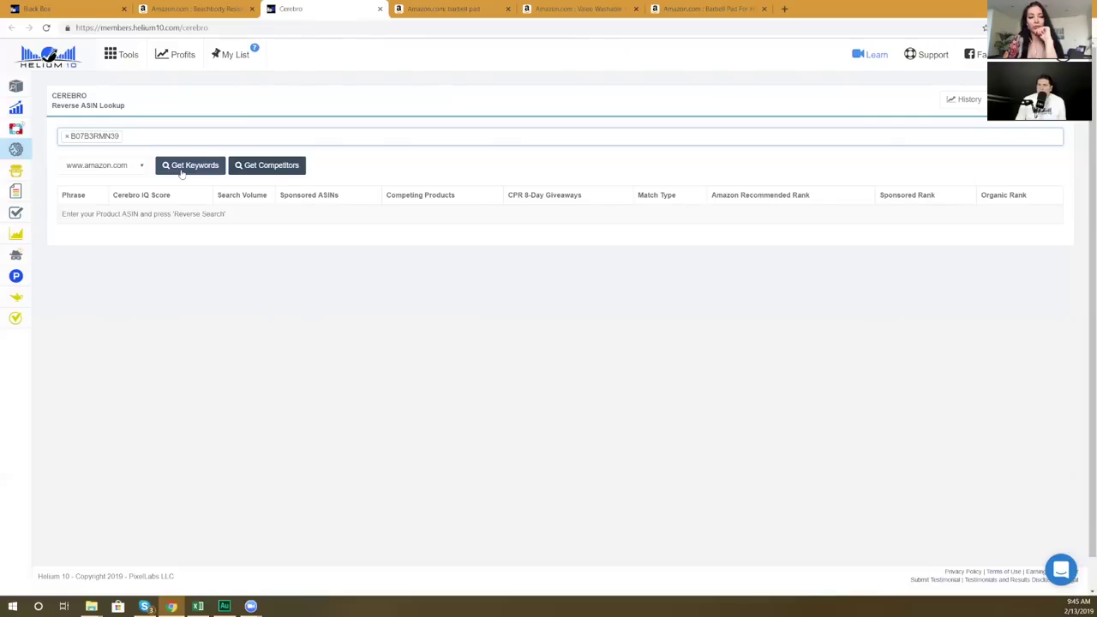
{"action": "left_click", "coordinate": [181, 171]}
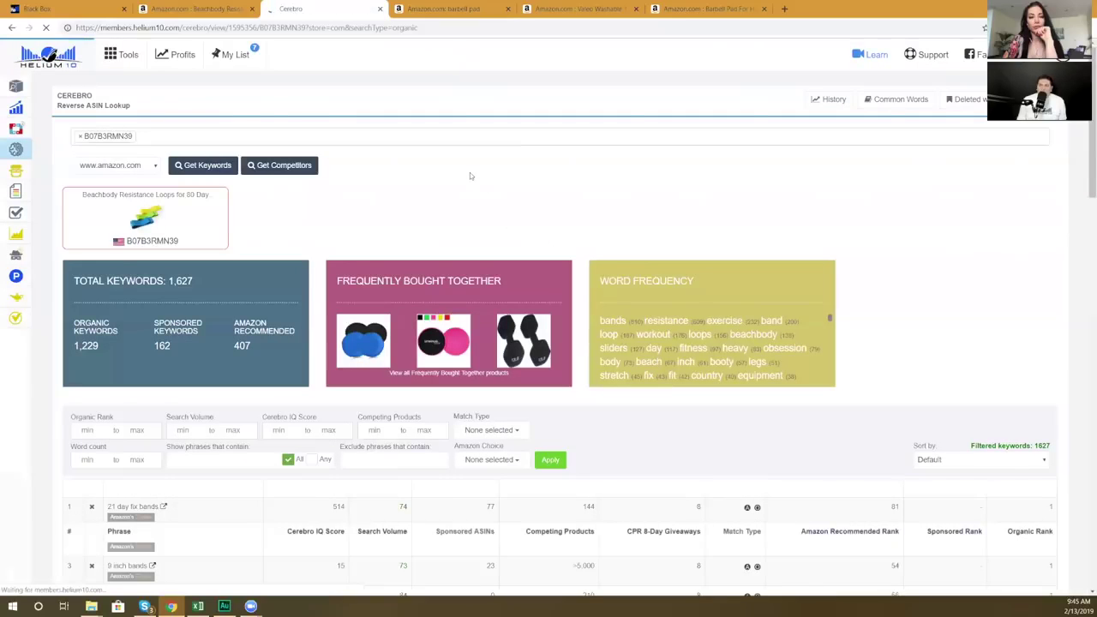
Filter the Cerebro keywords to the Organic match type and check the filtered keyword count
{"action": "scroll", "coordinate": [475, 197], "scroll_direction": "down", "scroll_amount": 1}
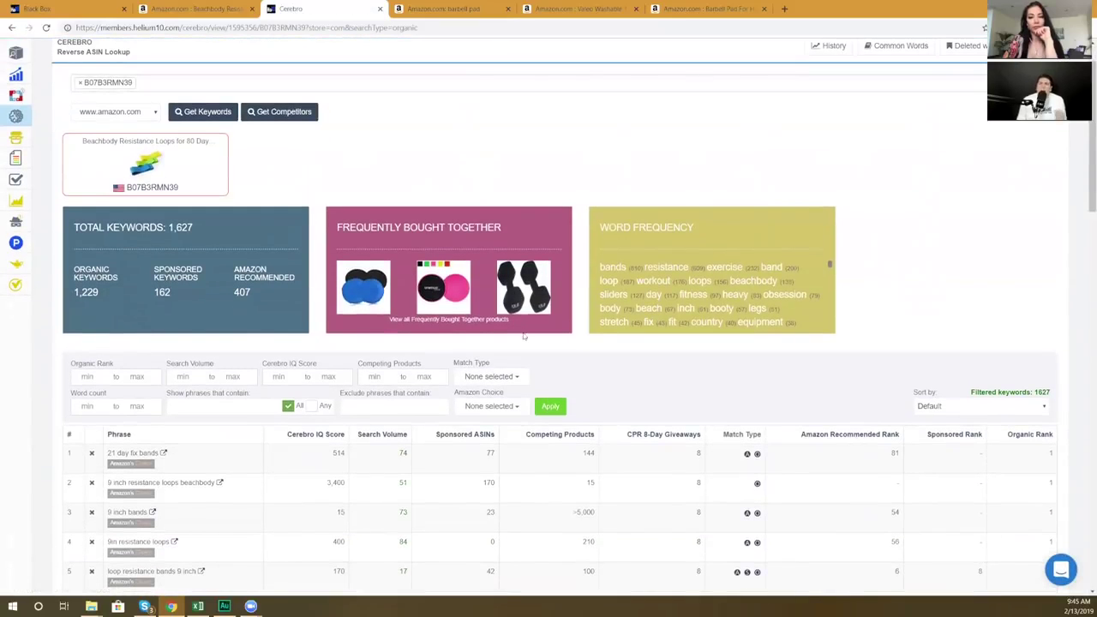
{"action": "left_click", "coordinate": [516, 378]}
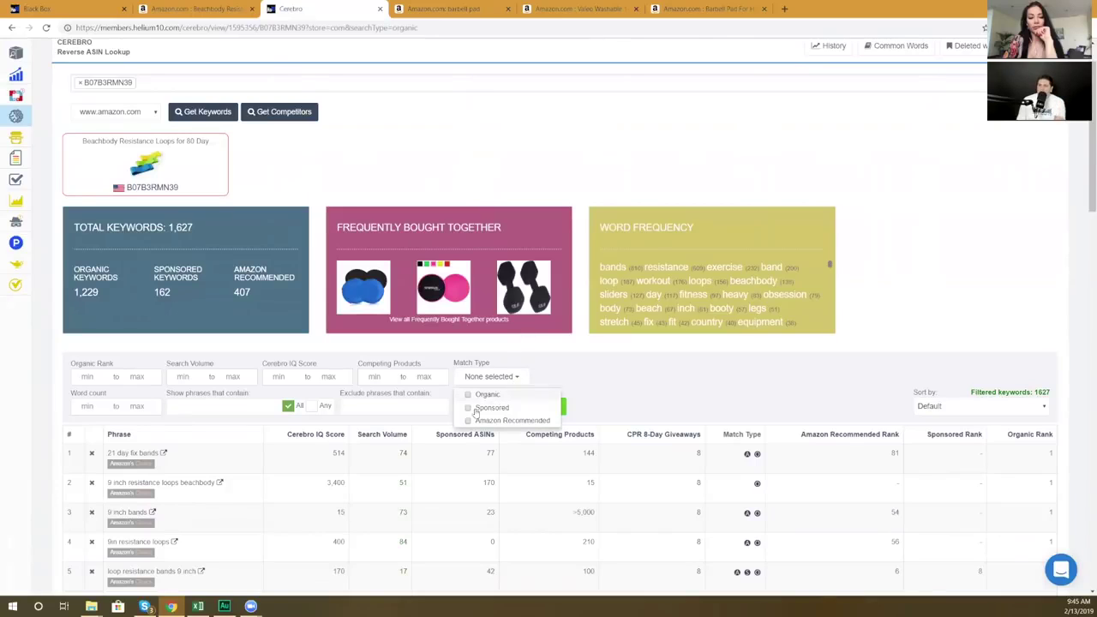
{"action": "left_click", "coordinate": [482, 394]}
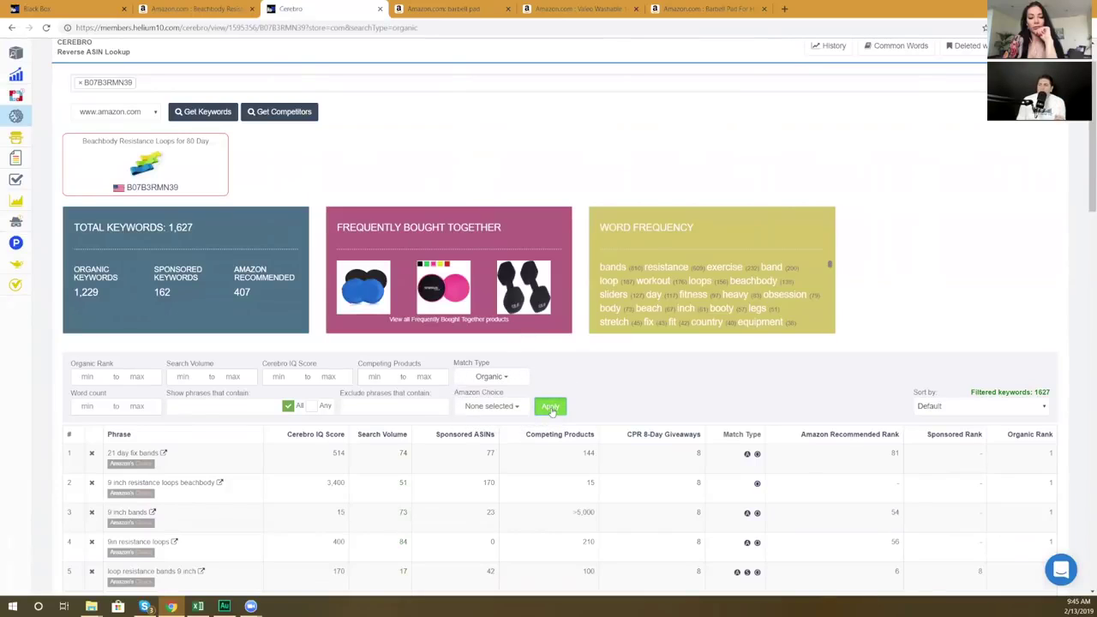
{"action": "left_click", "coordinate": [551, 408]}
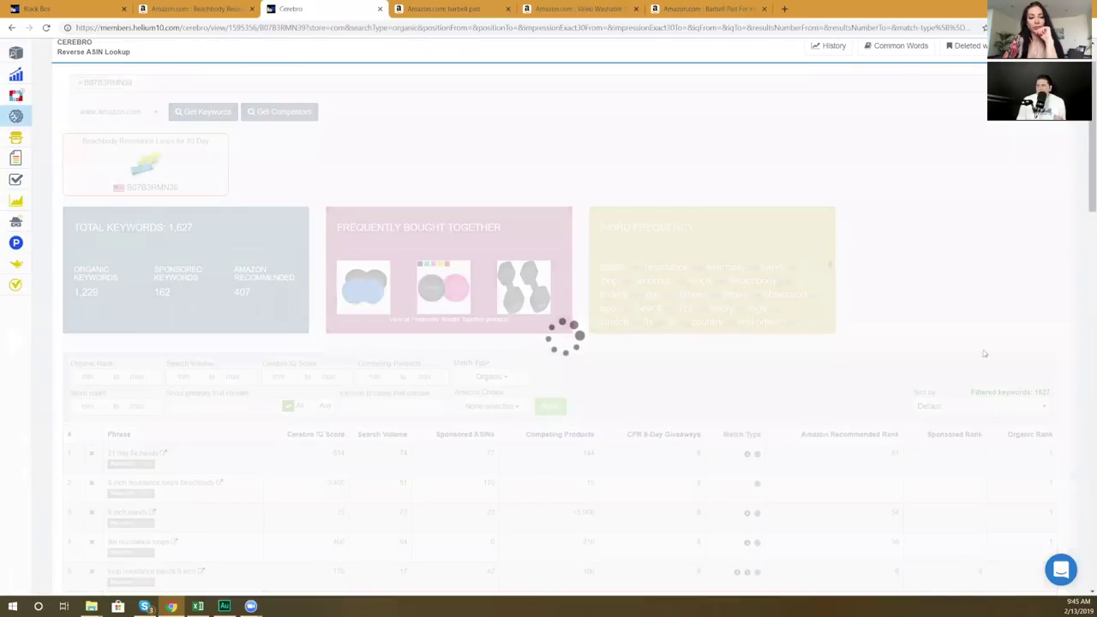
{"action": "double_click", "coordinate": [1044, 392]}
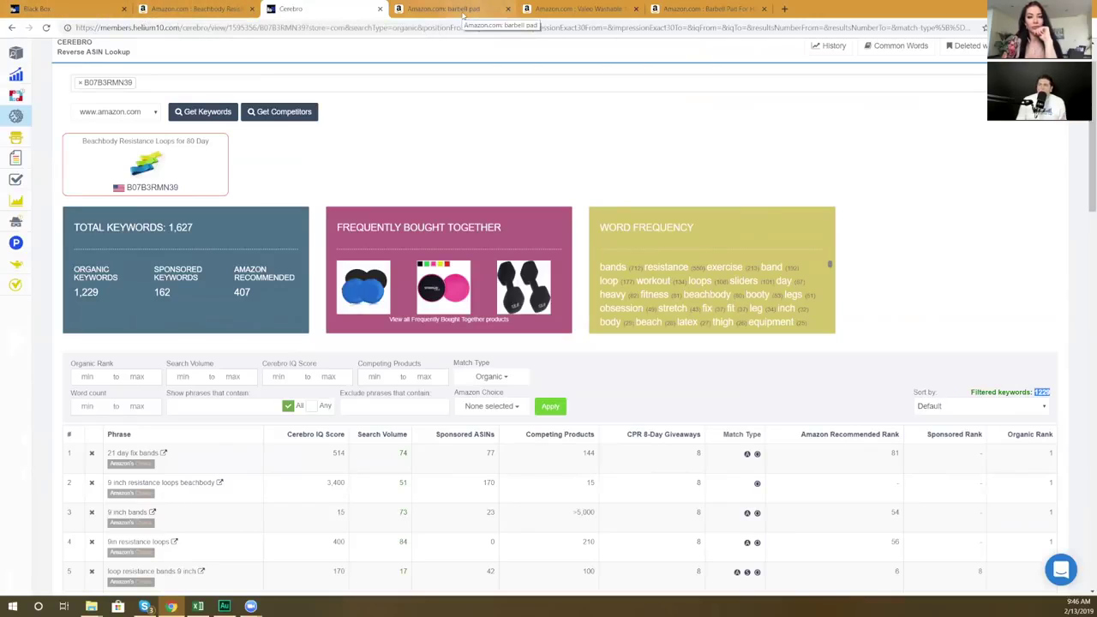
Close the Xray overlay on the Amazon barbell pad search and look through the listings down to the page numbers
{"action": "left_click", "coordinate": [467, 10]}
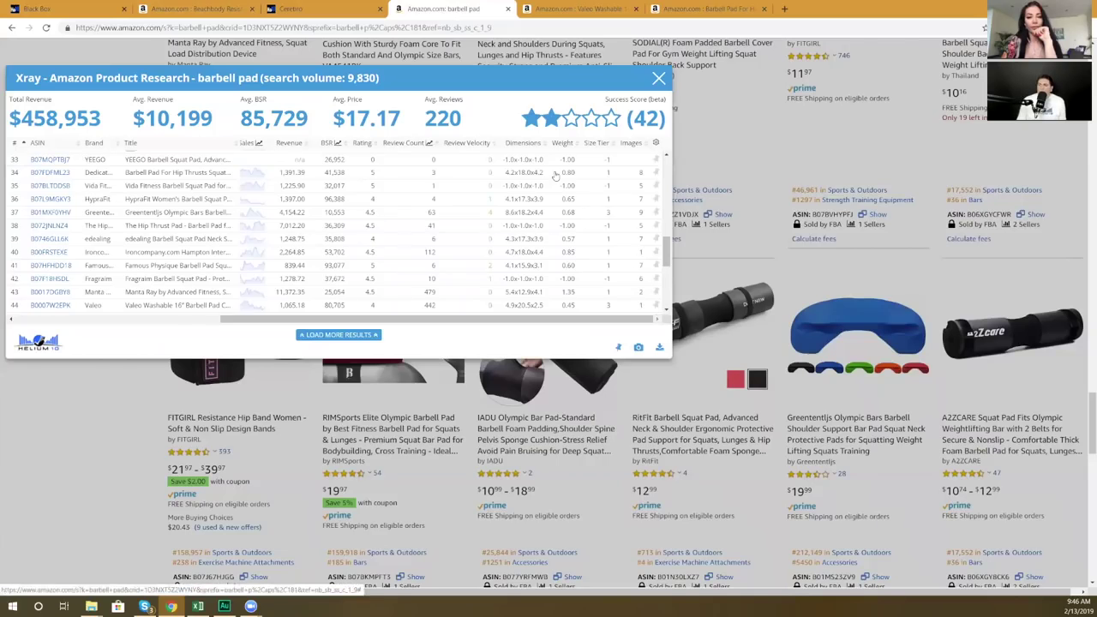
{"action": "key", "text": "Escape"}
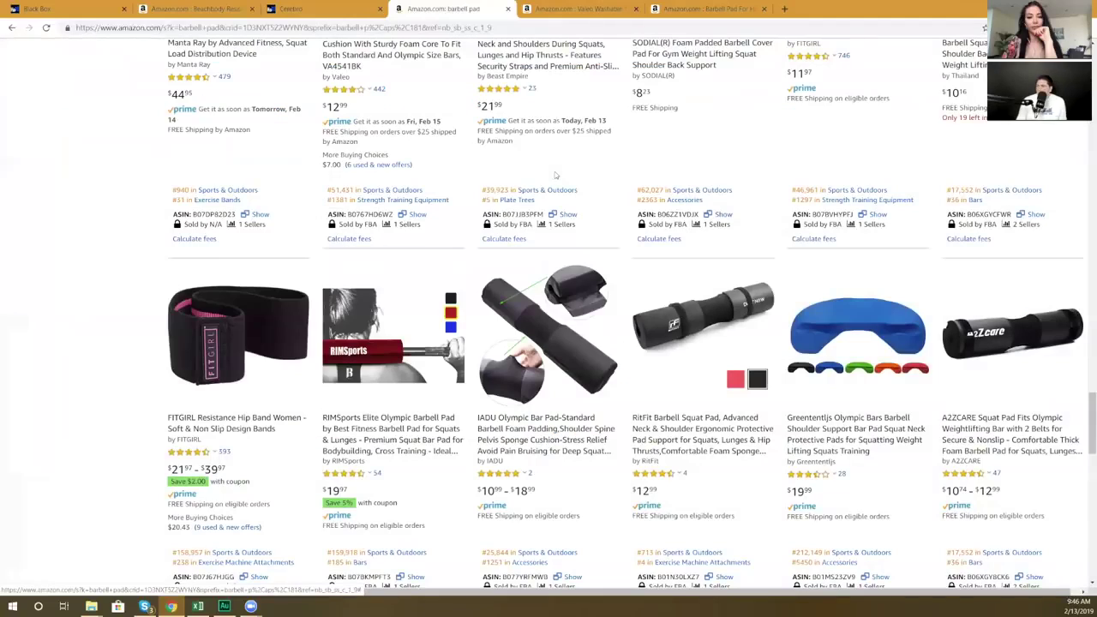
{"action": "scroll", "coordinate": [660, 326], "scroll_direction": "up", "scroll_amount": 5}
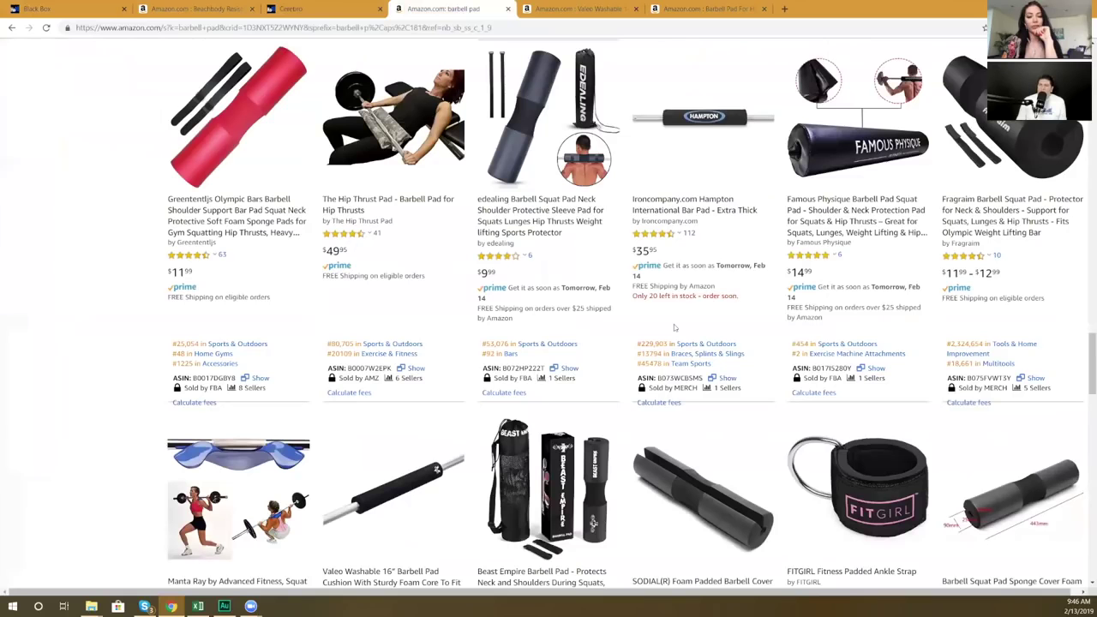
{"action": "scroll", "coordinate": [628, 86], "scroll_direction": "up", "scroll_amount": 5}
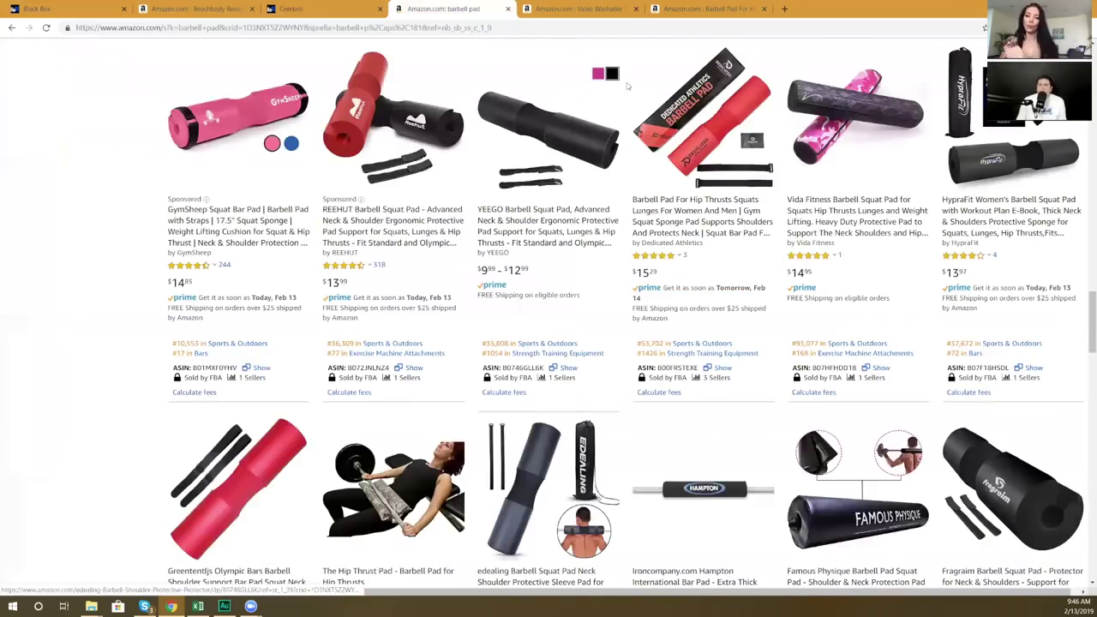
{"action": "scroll", "coordinate": [650, 324], "scroll_direction": "down", "scroll_amount": 10}
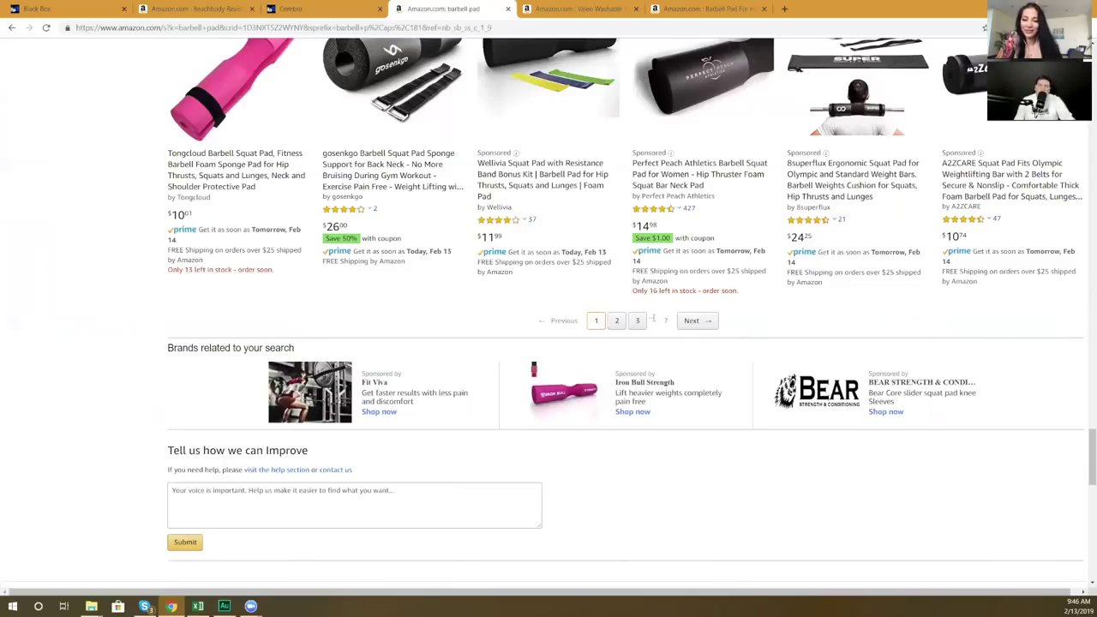
{"action": "scroll", "coordinate": [502, 44], "scroll_direction": "up", "scroll_amount": 1}
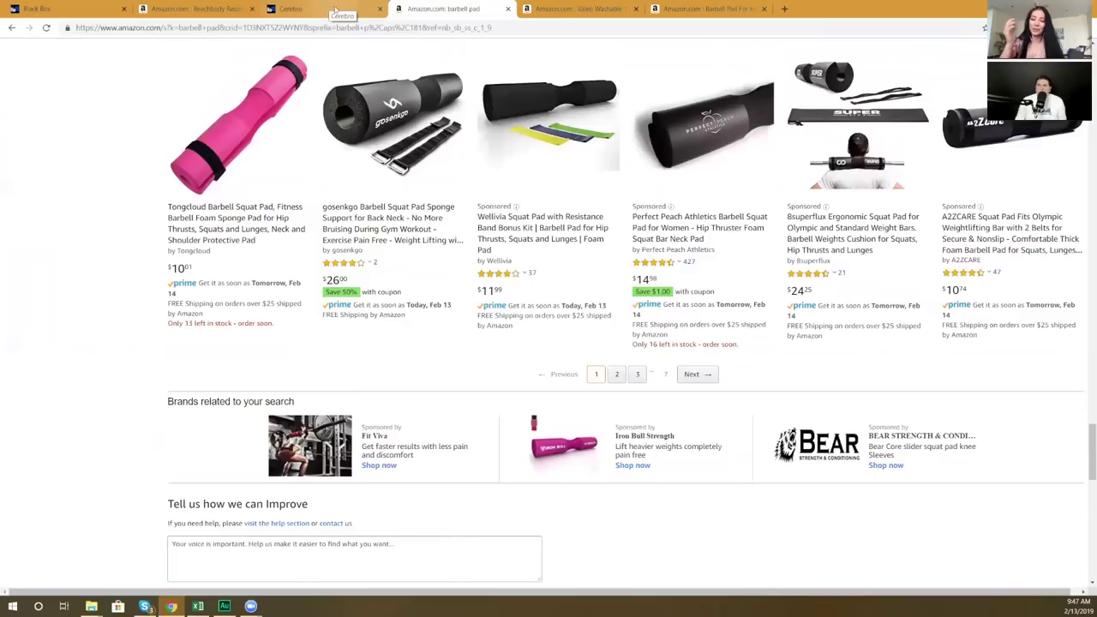
Sort the Cerebro keyword results by organic rank from high to low
{"action": "left_click", "coordinate": [331, 8]}
{"action": "left_click", "coordinate": [1021, 435]}
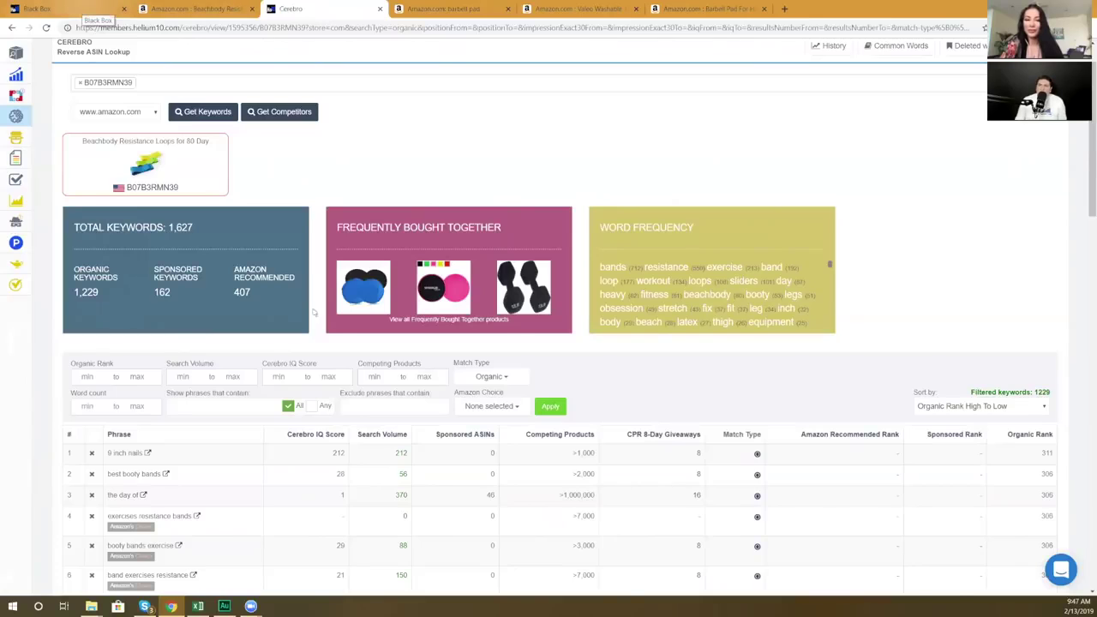
Review the Beachbody Resistance Loops entry in Black Box and its Amazon listing's images and bullet points
{"action": "key", "text": "ctrl+1"}
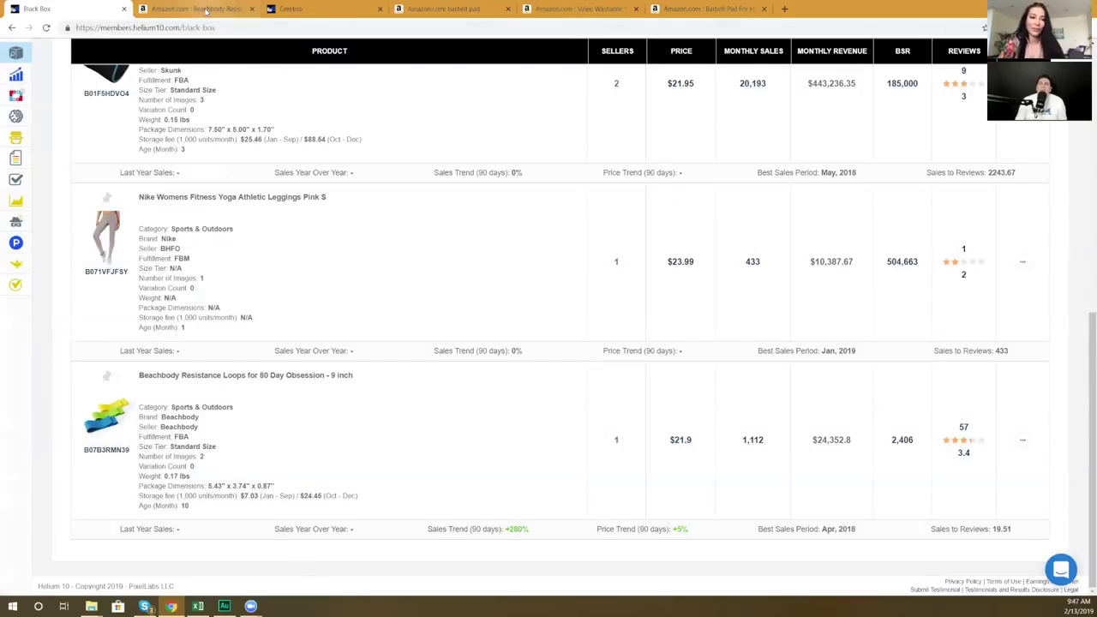
{"action": "left_click", "coordinate": [202, 10]}
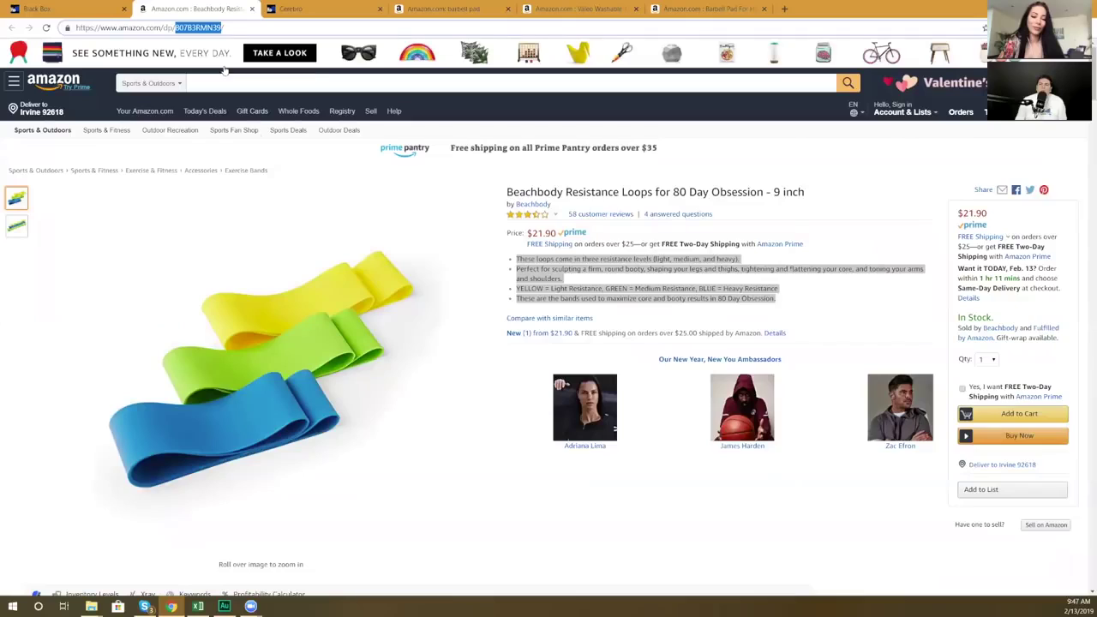
{"action": "mouse_move", "coordinate": [307, 215]}
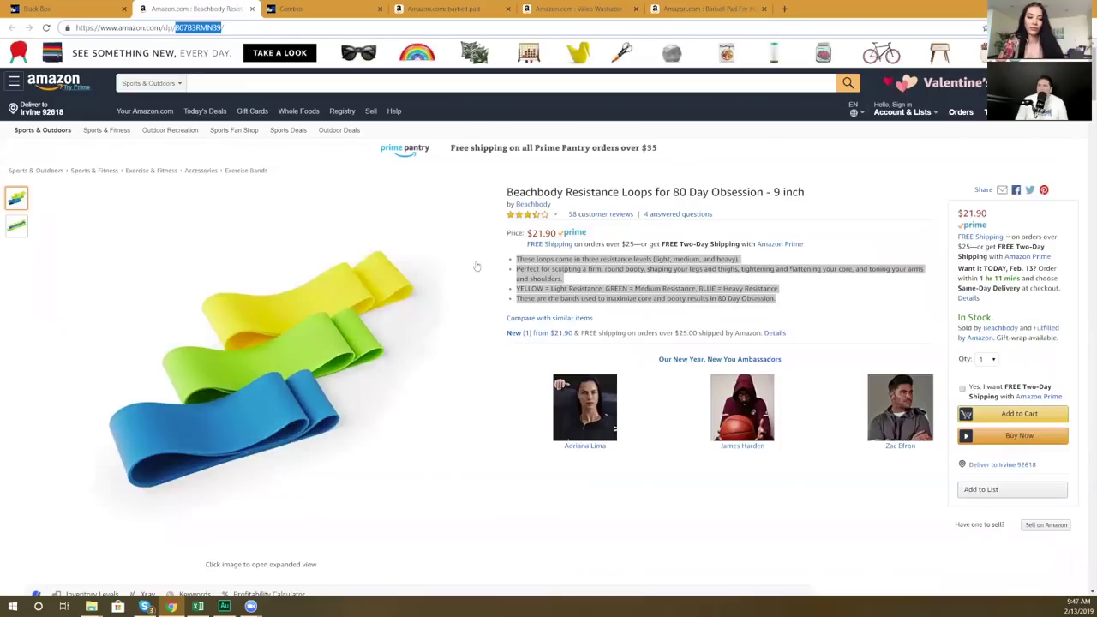
{"action": "left_click", "coordinate": [605, 288]}
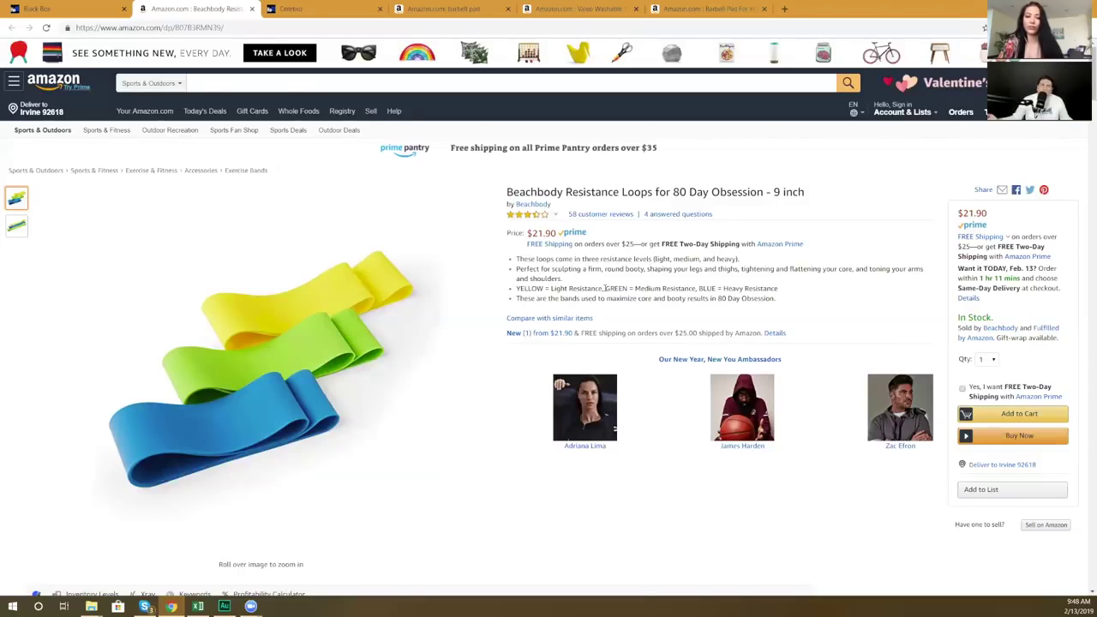
Look through the sorted Cerebro keywords and highlight the phrase "band exercises resistance"
{"action": "left_click", "coordinate": [330, 14]}
{"action": "scroll", "coordinate": [587, 336], "scroll_direction": "down", "scroll_amount": 1}
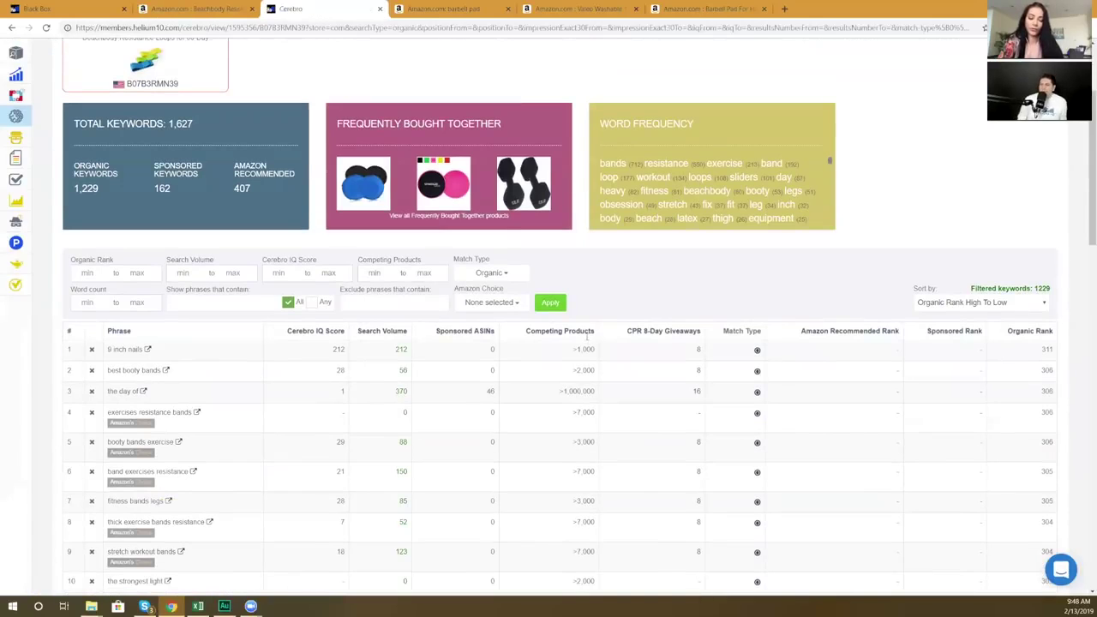
{"action": "scroll", "coordinate": [587, 339], "scroll_direction": "down", "scroll_amount": 2}
{"action": "scroll", "coordinate": [334, 284], "scroll_direction": "down", "scroll_amount": 1}
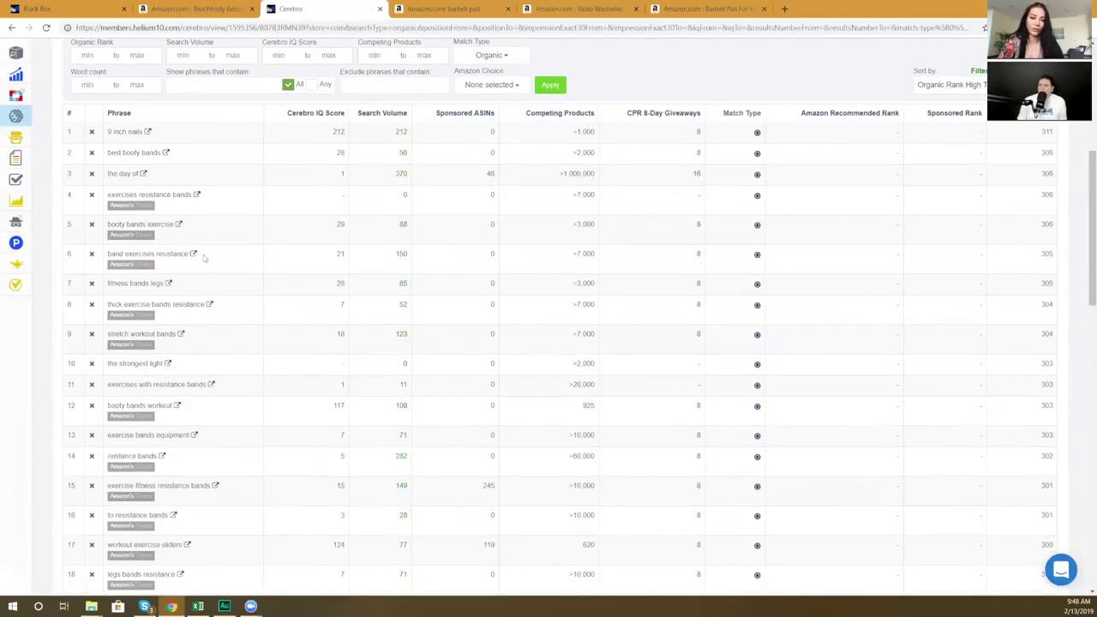
{"action": "left_click_drag", "start_coordinate": [109, 254], "coordinate": [190, 254]}
{"action": "scroll", "coordinate": [274, 182], "scroll_direction": "up", "scroll_amount": 1}
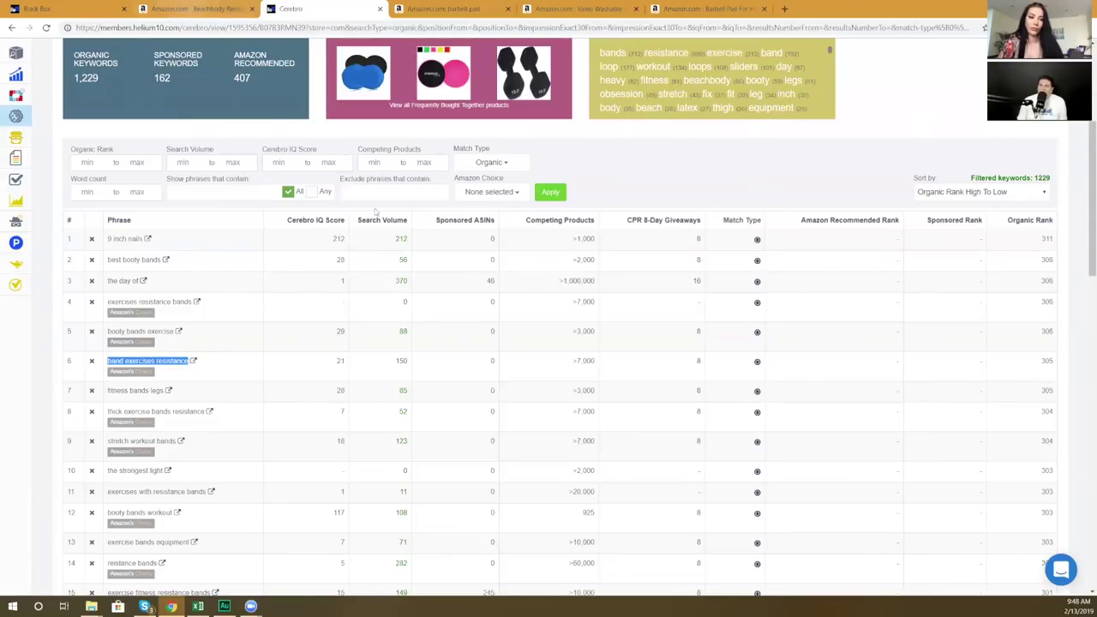
Check the organic rank of "band exercises resistance" for the Beachbody loops, highlighting the rank and the phrase
{"action": "left_click", "coordinate": [192, 10]}
{"action": "left_click", "coordinate": [324, 14]}
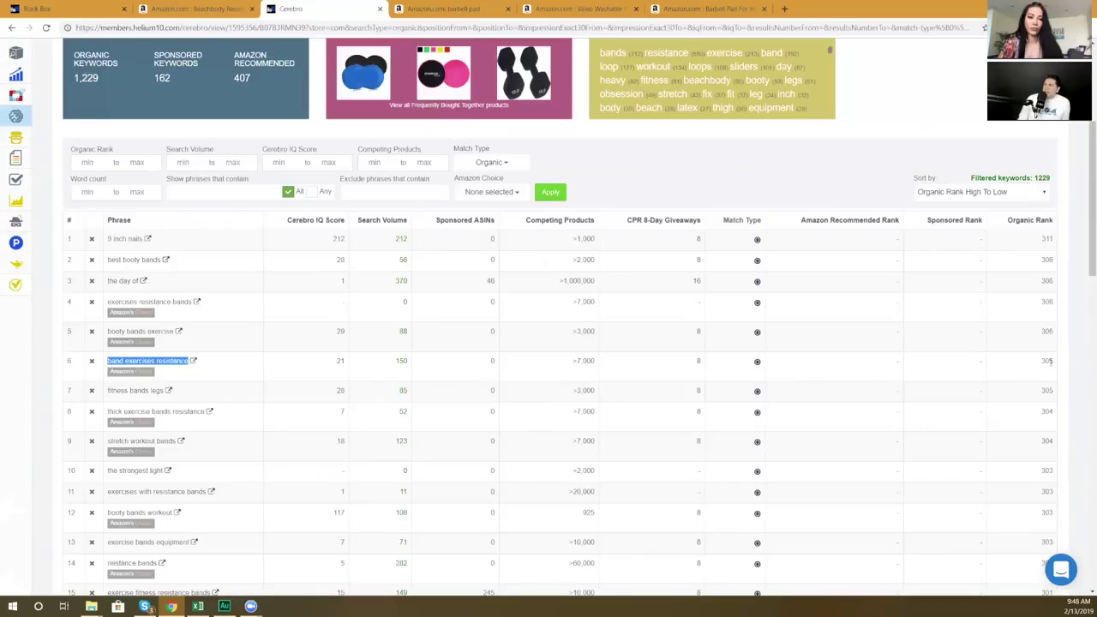
{"action": "double_click", "coordinate": [1046, 361]}
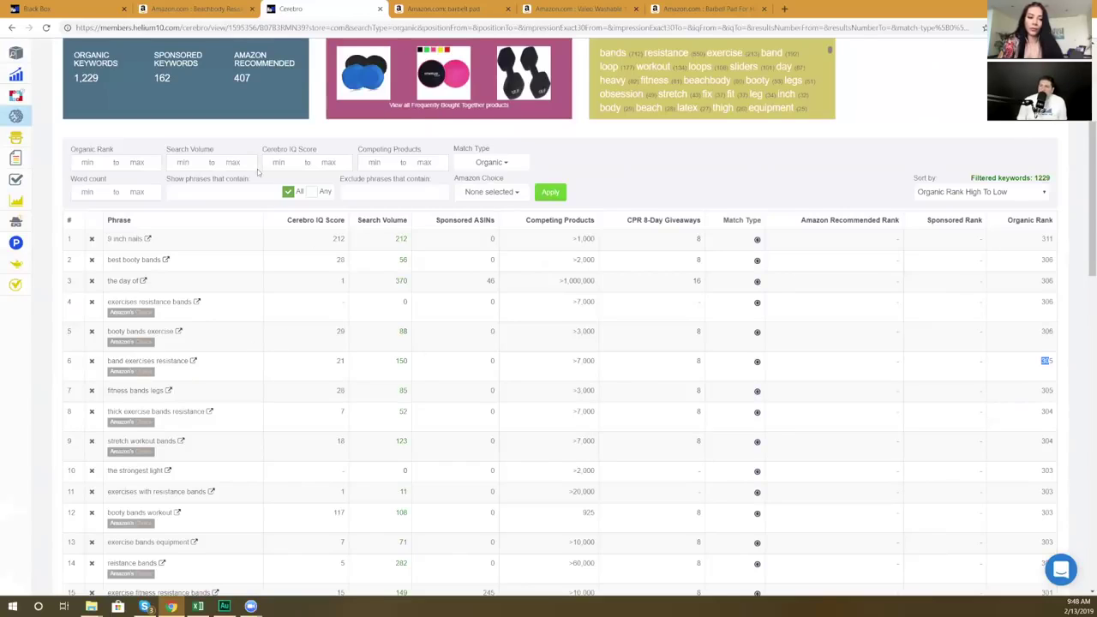
{"action": "scroll", "coordinate": [243, 335], "scroll_direction": "up", "scroll_amount": 2}
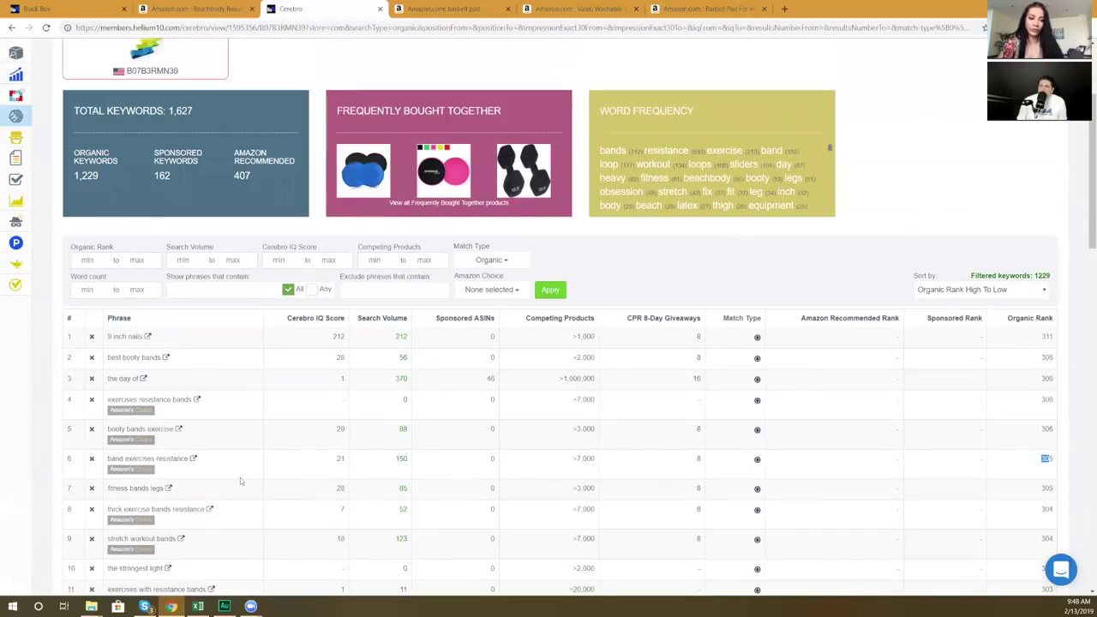
{"action": "scroll", "coordinate": [242, 477], "scroll_direction": "up", "scroll_amount": 3}
{"action": "scroll", "coordinate": [111, 442], "scroll_direction": "down", "scroll_amount": 4}
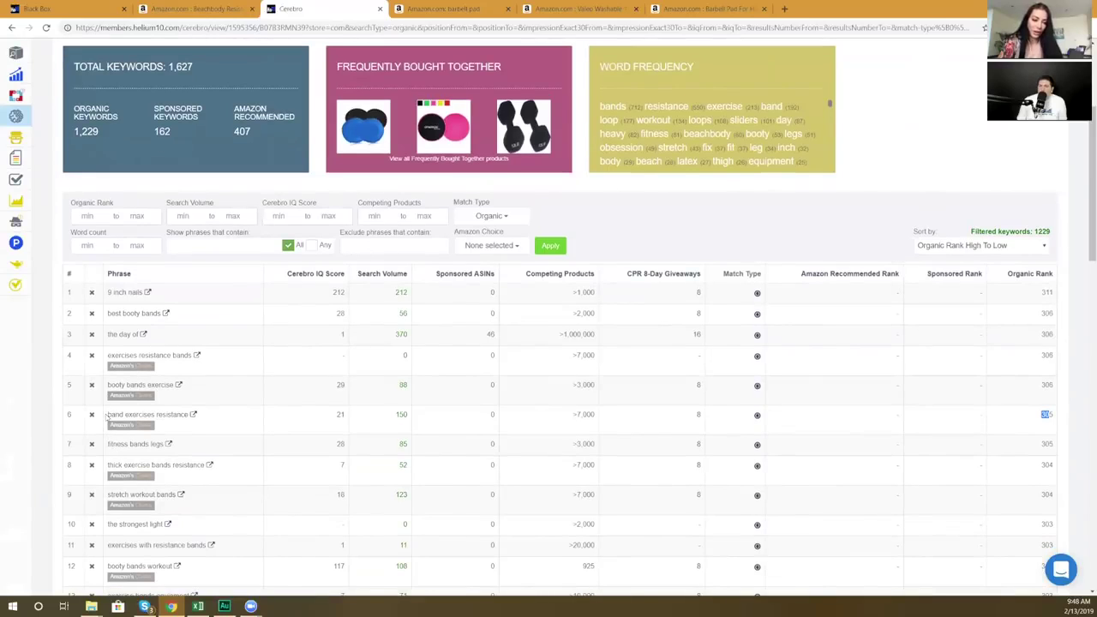
{"action": "left_click_drag", "start_coordinate": [106, 417], "coordinate": [190, 416]}
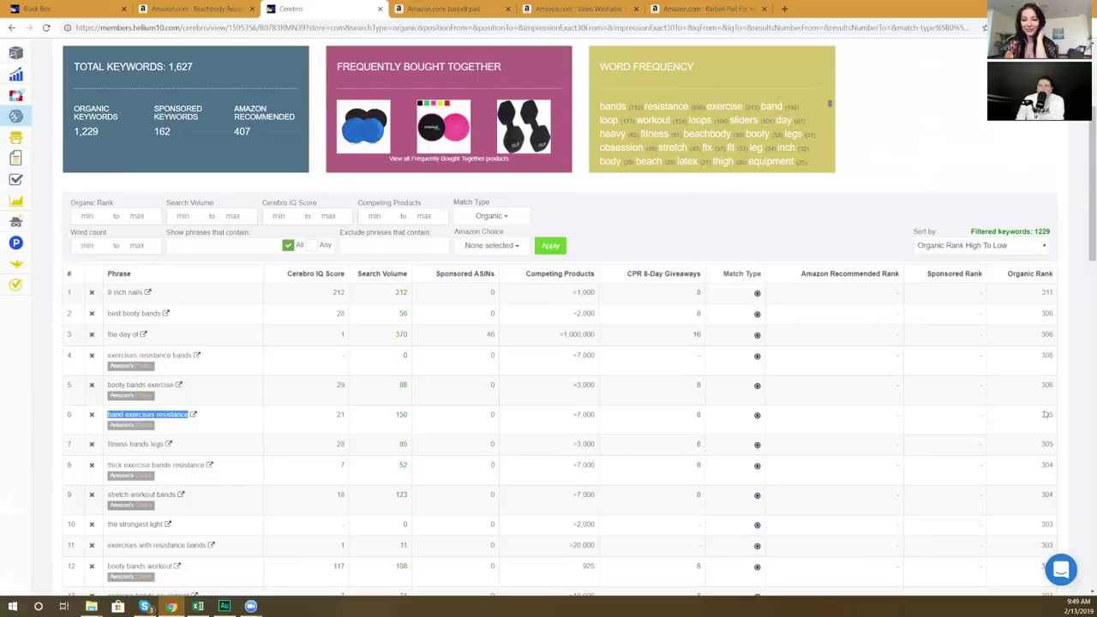
Filter the Cerebro keywords to organic ranks 1 to 12 and sort them by organic rank from low to high
{"action": "left_click", "coordinate": [90, 216]}
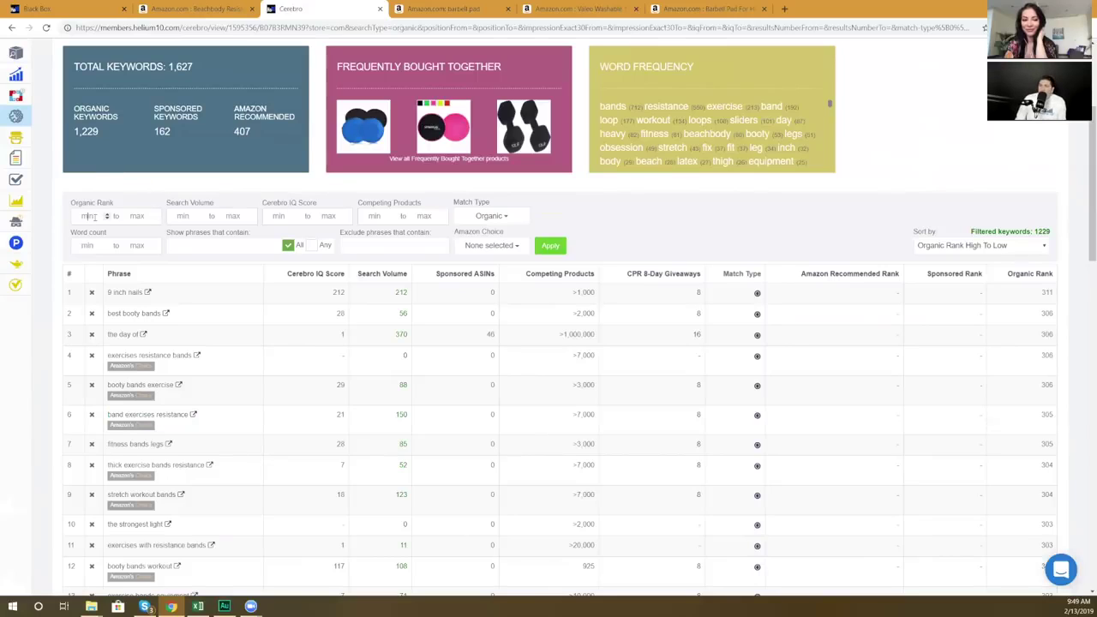
{"action": "type", "text": "1"}
{"action": "left_click", "coordinate": [133, 216]}
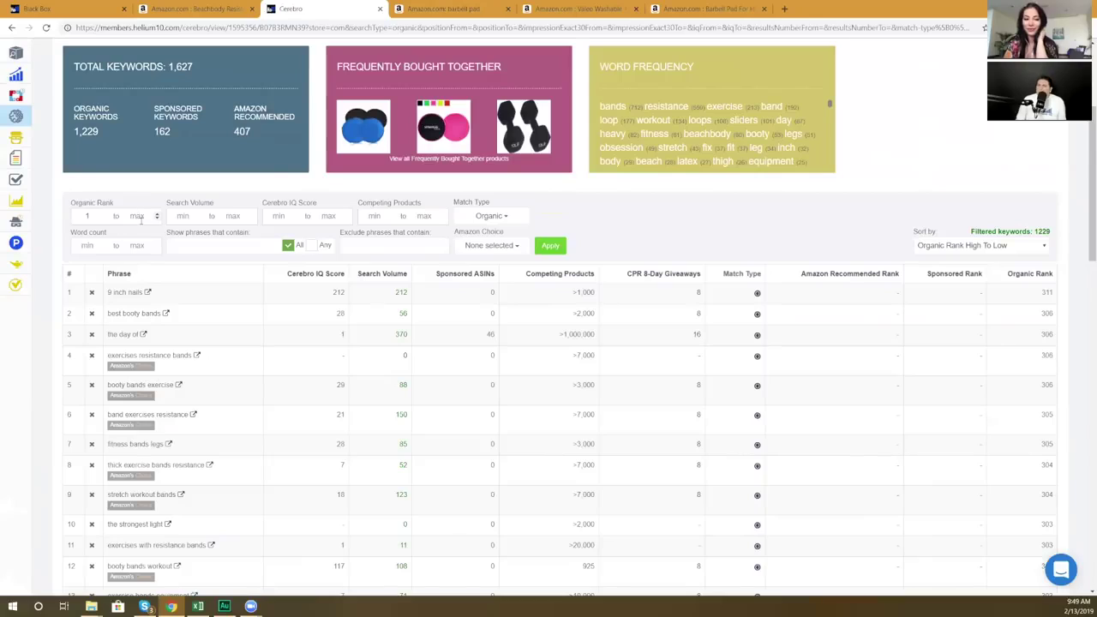
{"action": "type", "text": "12"}
{"action": "left_click", "coordinate": [551, 246]}
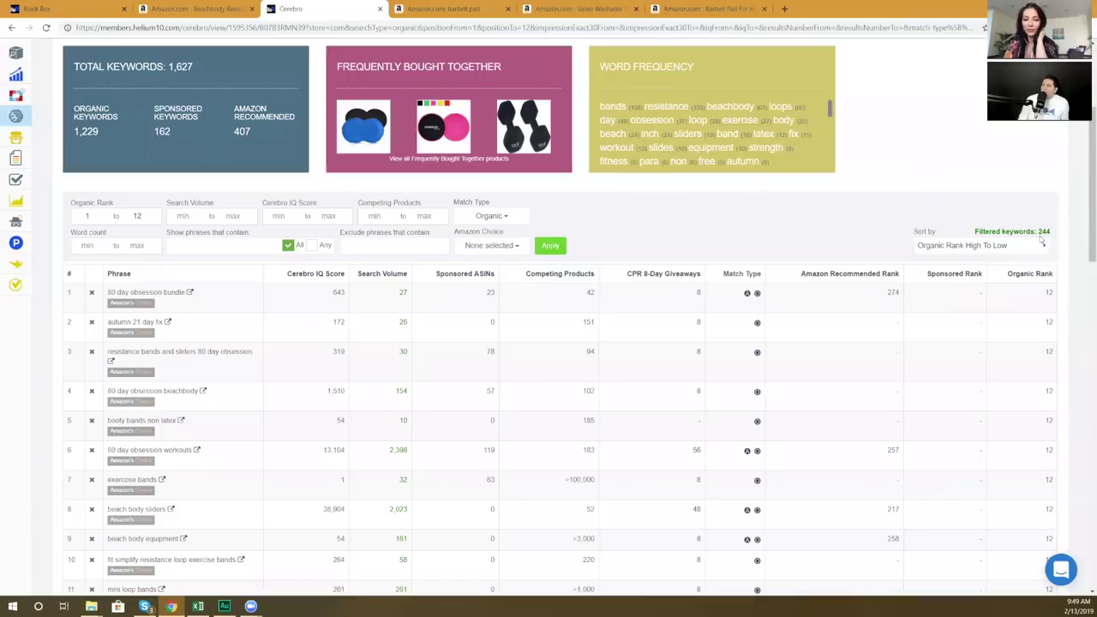
{"action": "left_click", "coordinate": [1033, 275]}
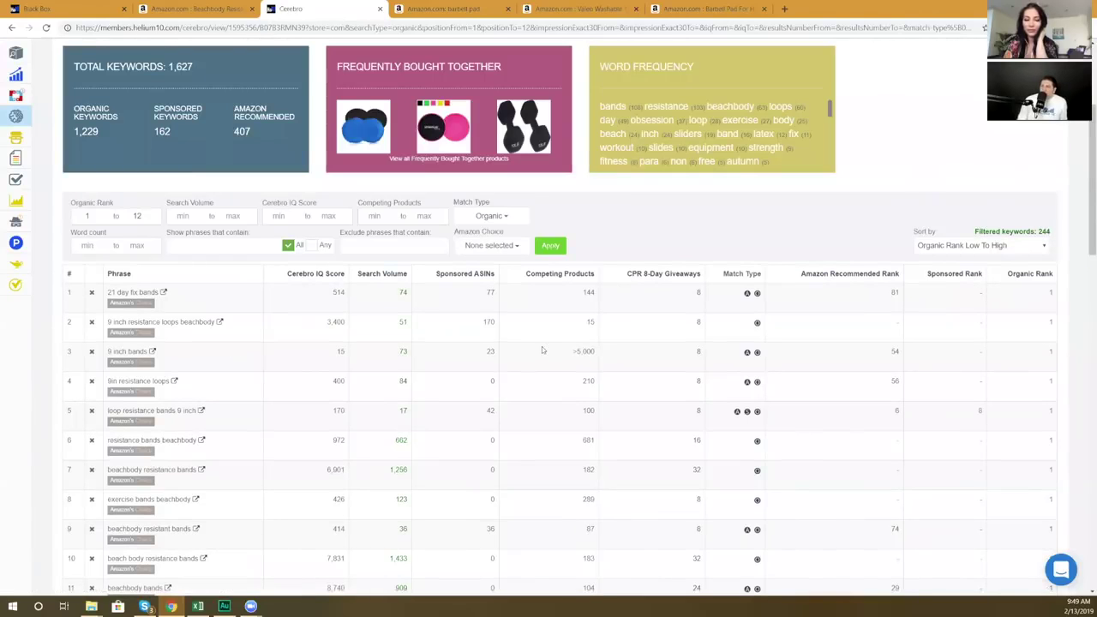
Check the organic rank of "loop resistance bands 9 inch" for the Beachbody loops, highlighting the rank and the phrase
{"action": "scroll", "coordinate": [541, 346], "scroll_direction": "down", "scroll_amount": 2}
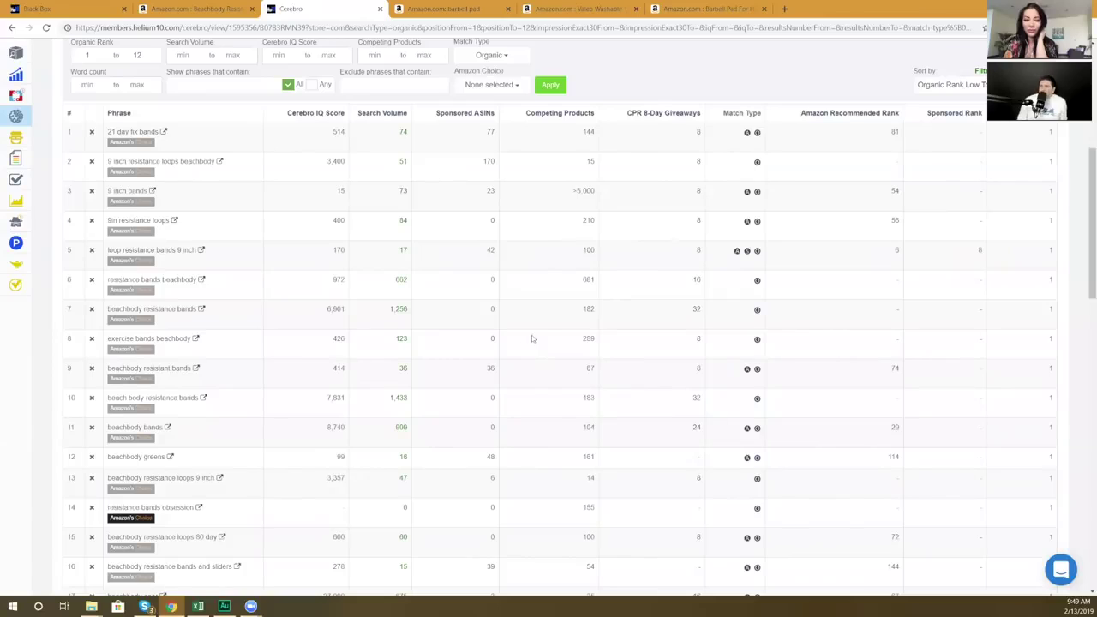
{"action": "double_click", "coordinate": [1050, 250]}
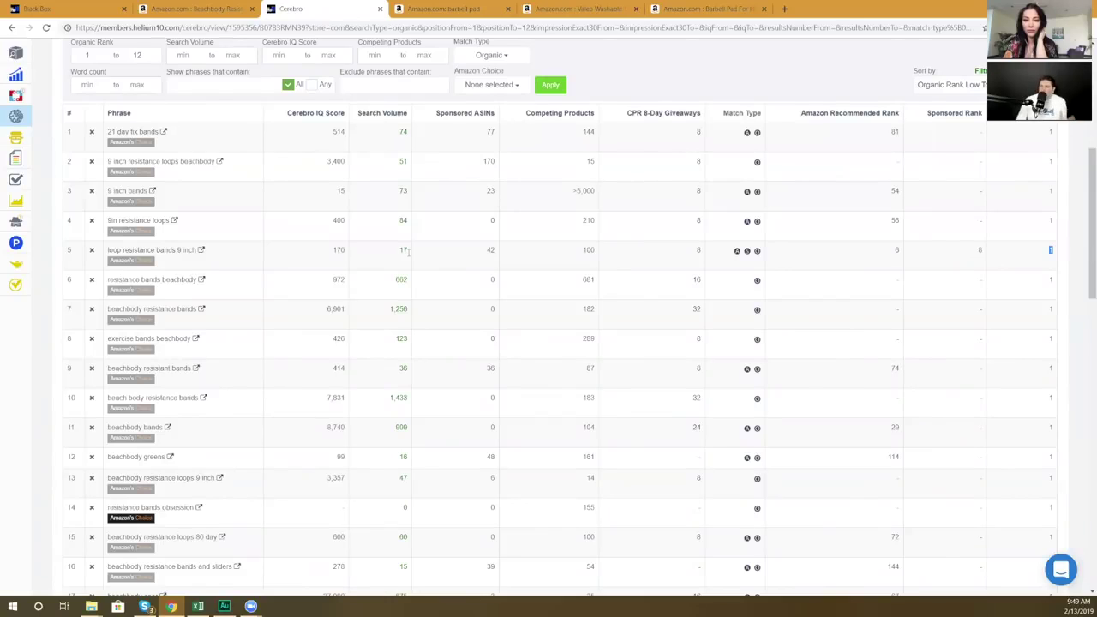
{"action": "left_click", "coordinate": [121, 248]}
{"action": "left_click_drag", "start_coordinate": [108, 250], "coordinate": [585, 255]}
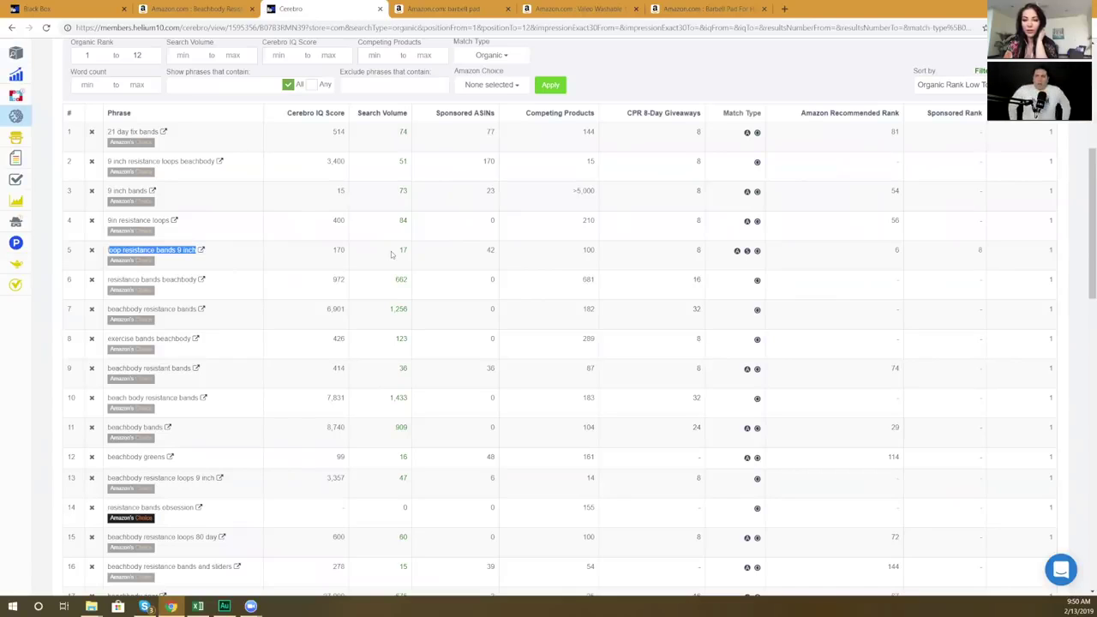
Narrow the Cerebro keywords further to a minimum search volume of 500
{"action": "scroll", "coordinate": [391, 253], "scroll_direction": "up", "scroll_amount": 3}
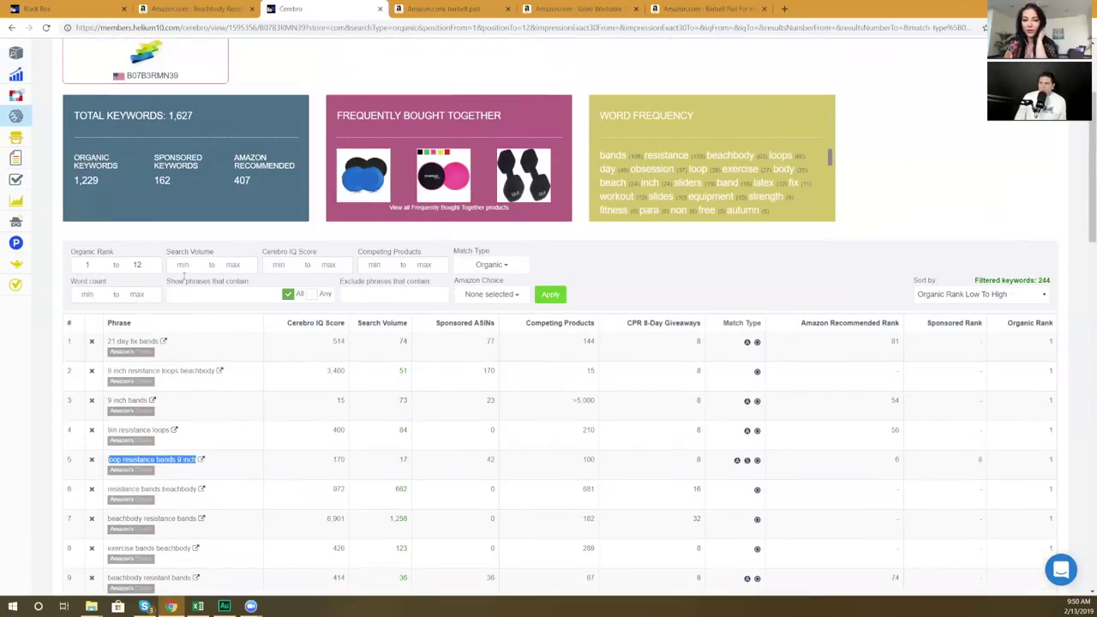
{"action": "left_click", "coordinate": [185, 266]}
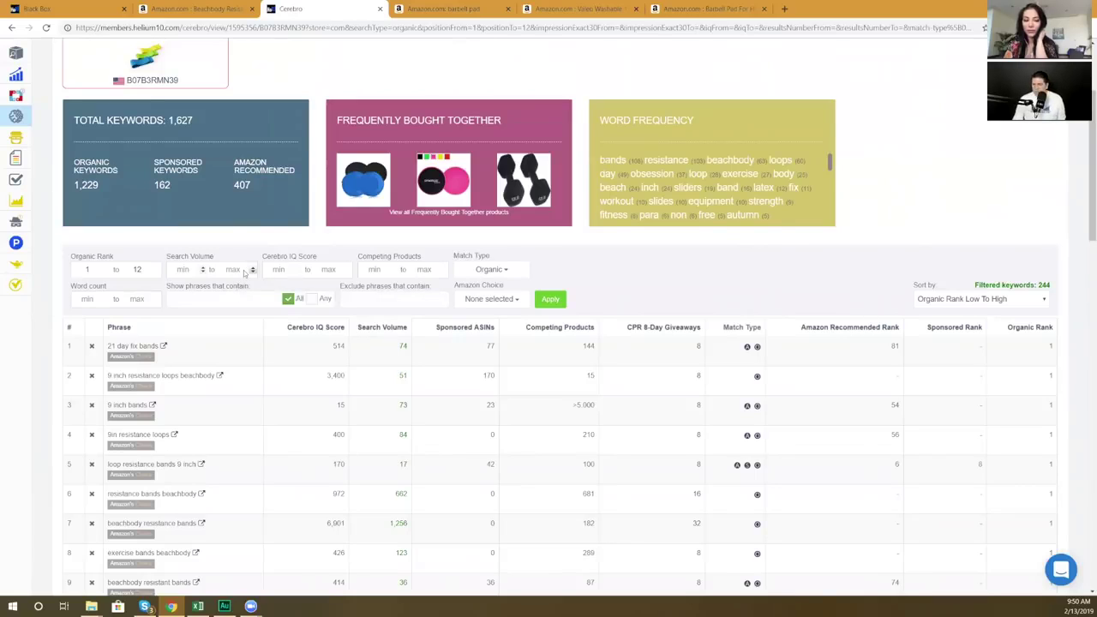
{"action": "type", "text": "500"}
{"action": "left_click", "coordinate": [551, 299]}
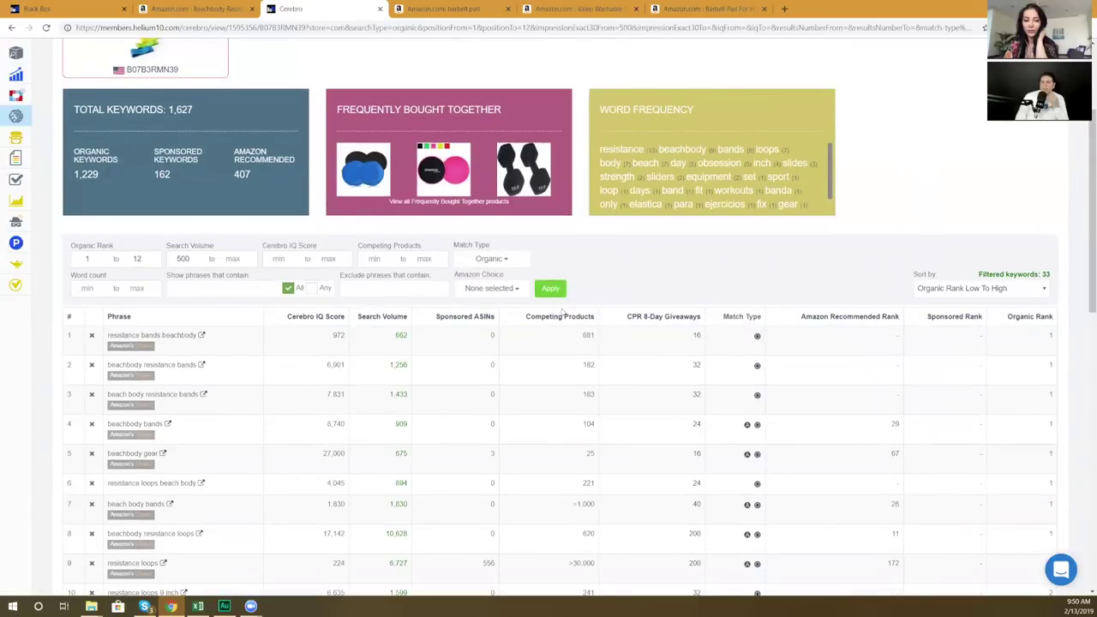
Open the Amazon search results for the keyword "beachbody resistance bands" from Cerebro and run Helium 10 Xray on them
{"action": "scroll", "coordinate": [561, 313], "scroll_direction": "down", "scroll_amount": 1}
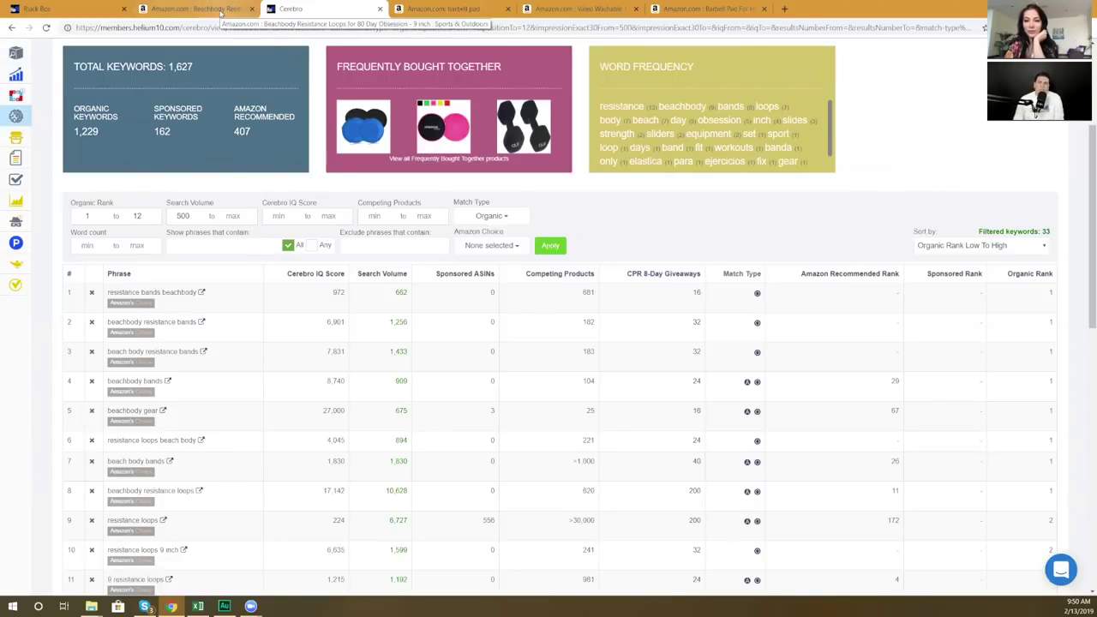
{"action": "left_click", "coordinate": [202, 321]}
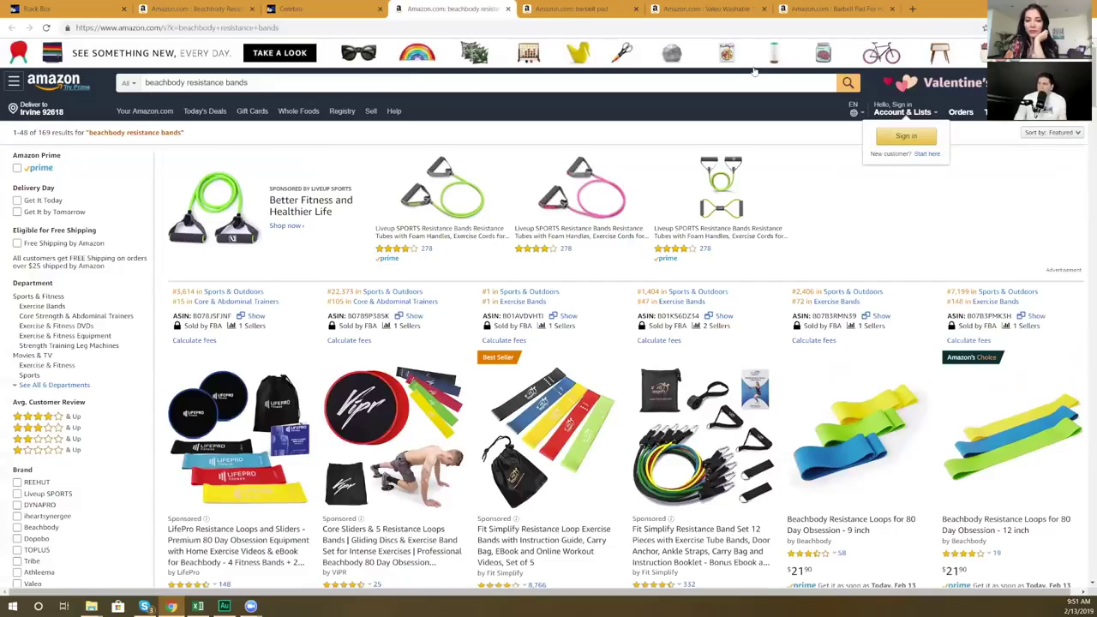
{"action": "mouse_move", "coordinate": [903, 111]}
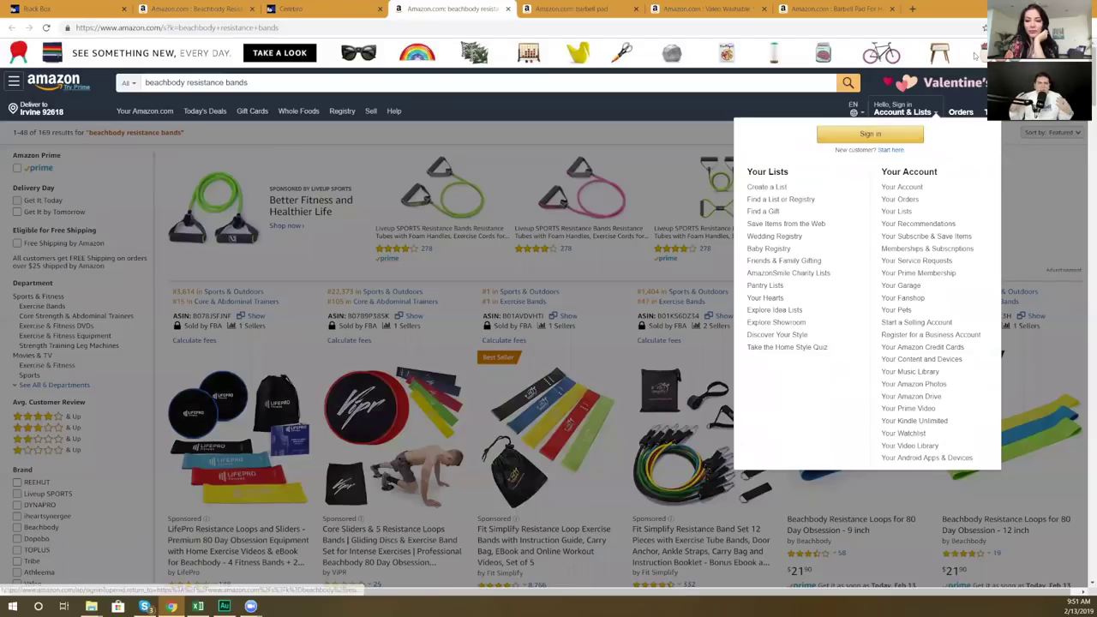
{"action": "left_click", "coordinate": [1026, 28]}
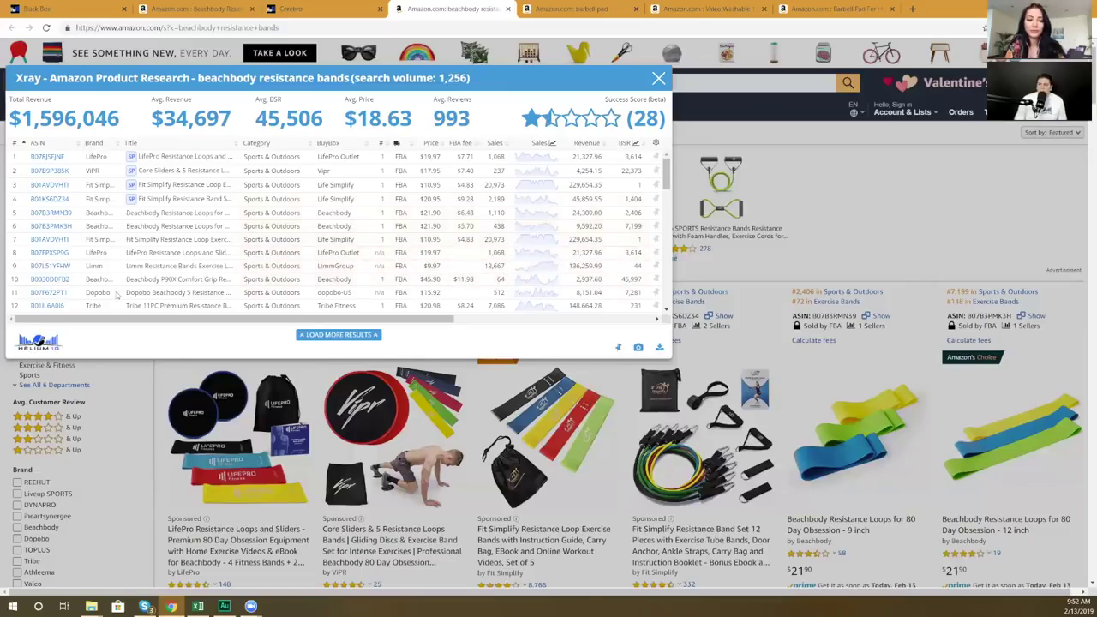
Review the Xray revenue, review, dimension and image count columns for the competing resistance bands, and close Xray
{"action": "left_click_drag", "start_coordinate": [350, 319], "coordinate": [486, 323]}
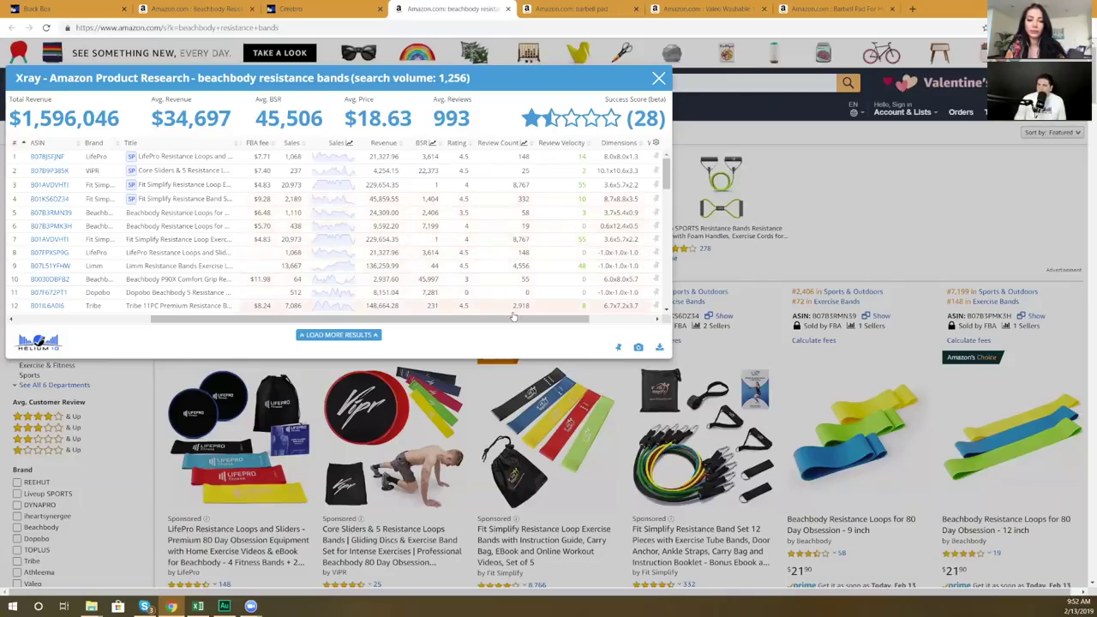
{"action": "left_click_drag", "start_coordinate": [523, 321], "coordinate": [585, 322]}
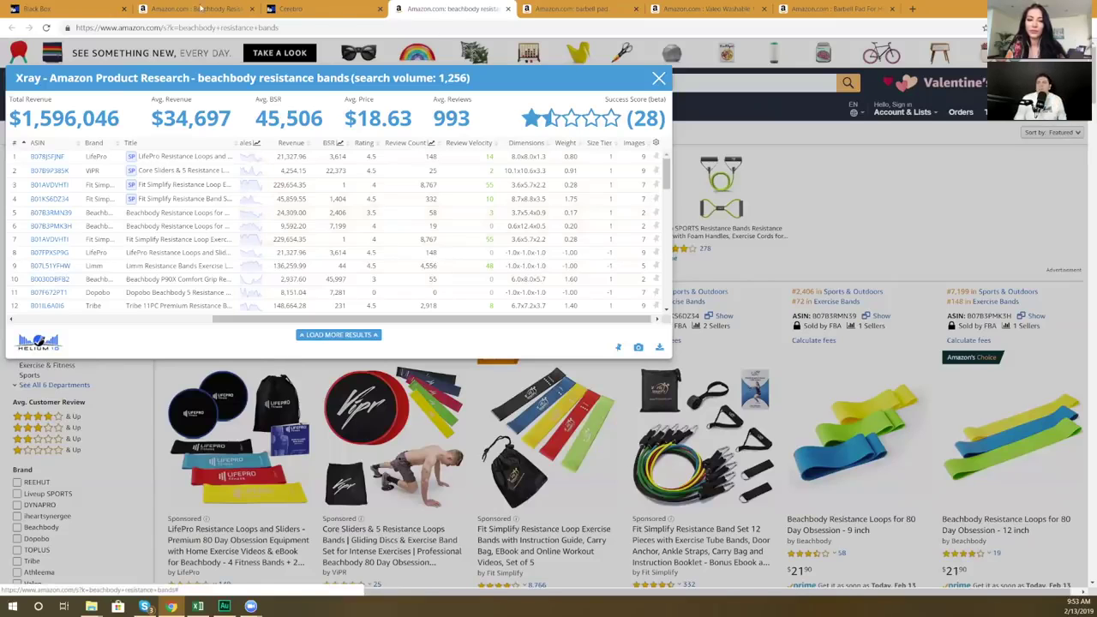
{"action": "left_click", "coordinate": [659, 78]}
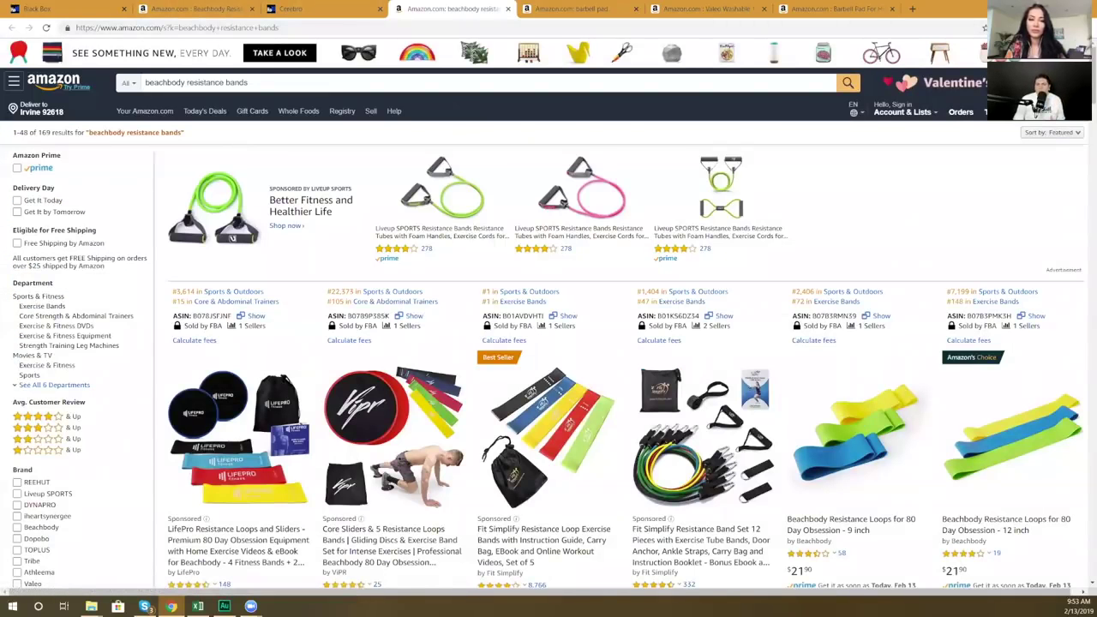